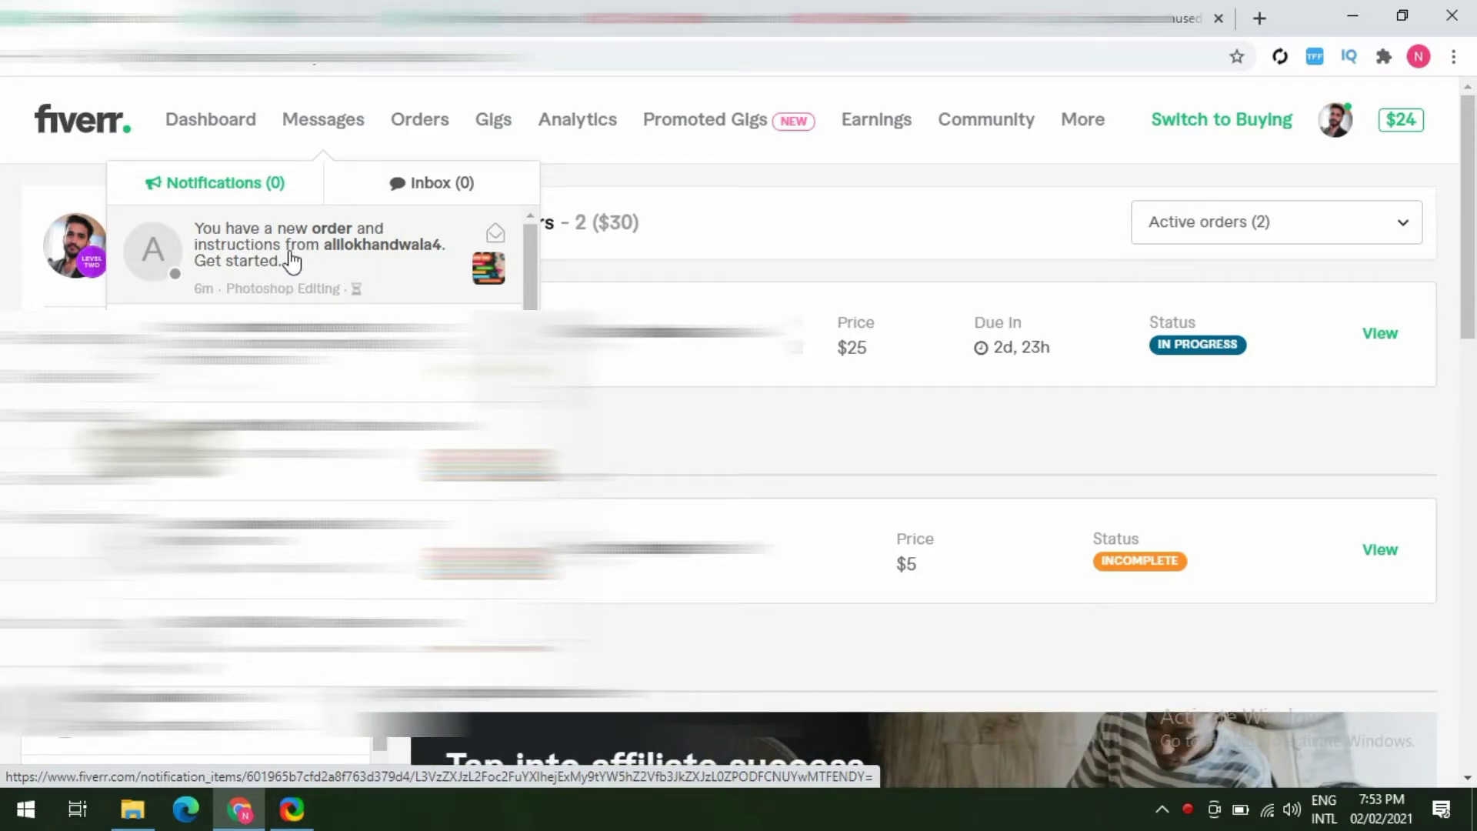
# Step: Open the new order from its notification and view the requirements the buyer filled out
pyautogui.click(291, 262)
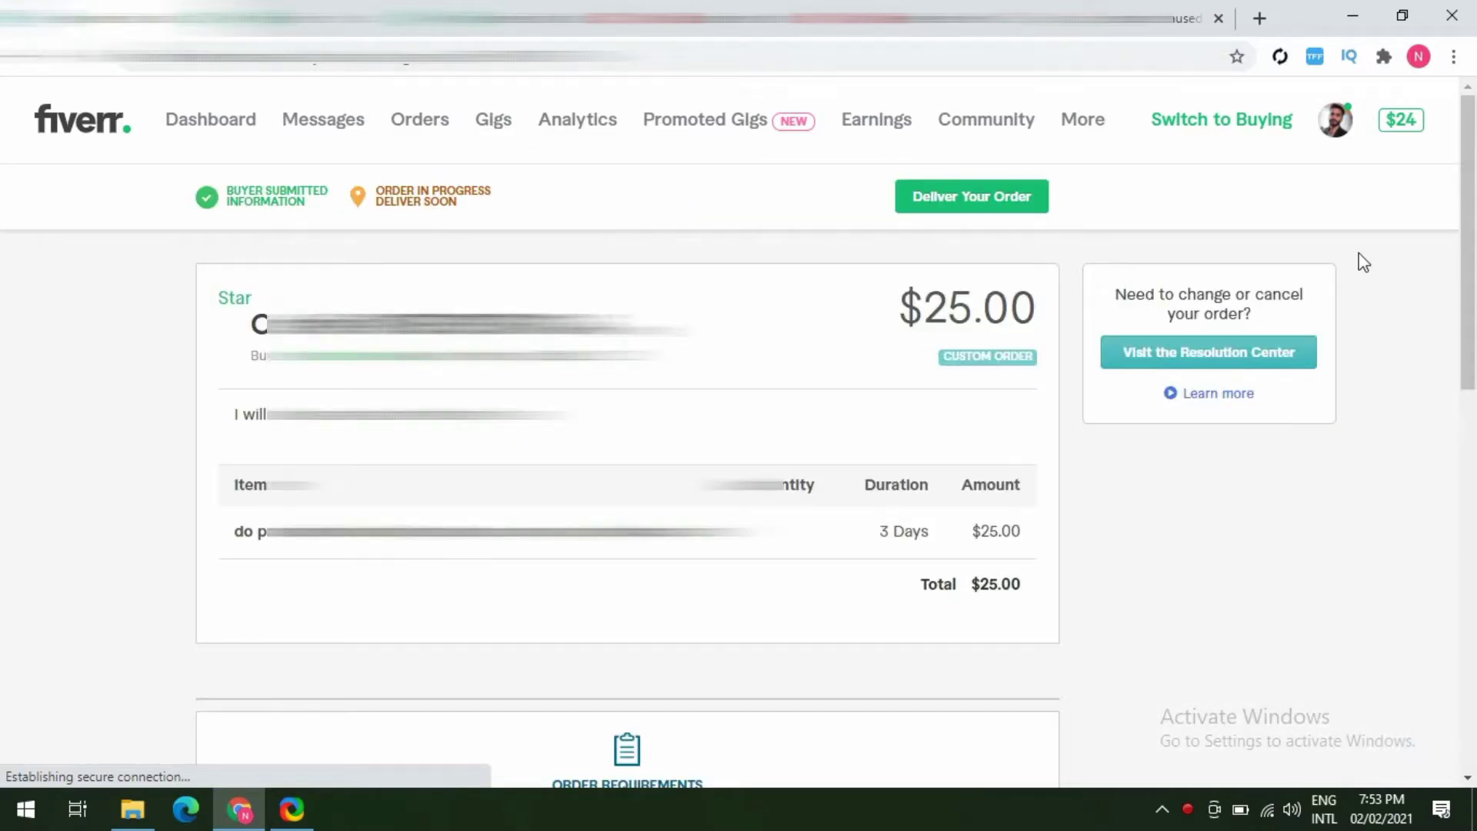
pyautogui.scroll(-7, 1364, 263)
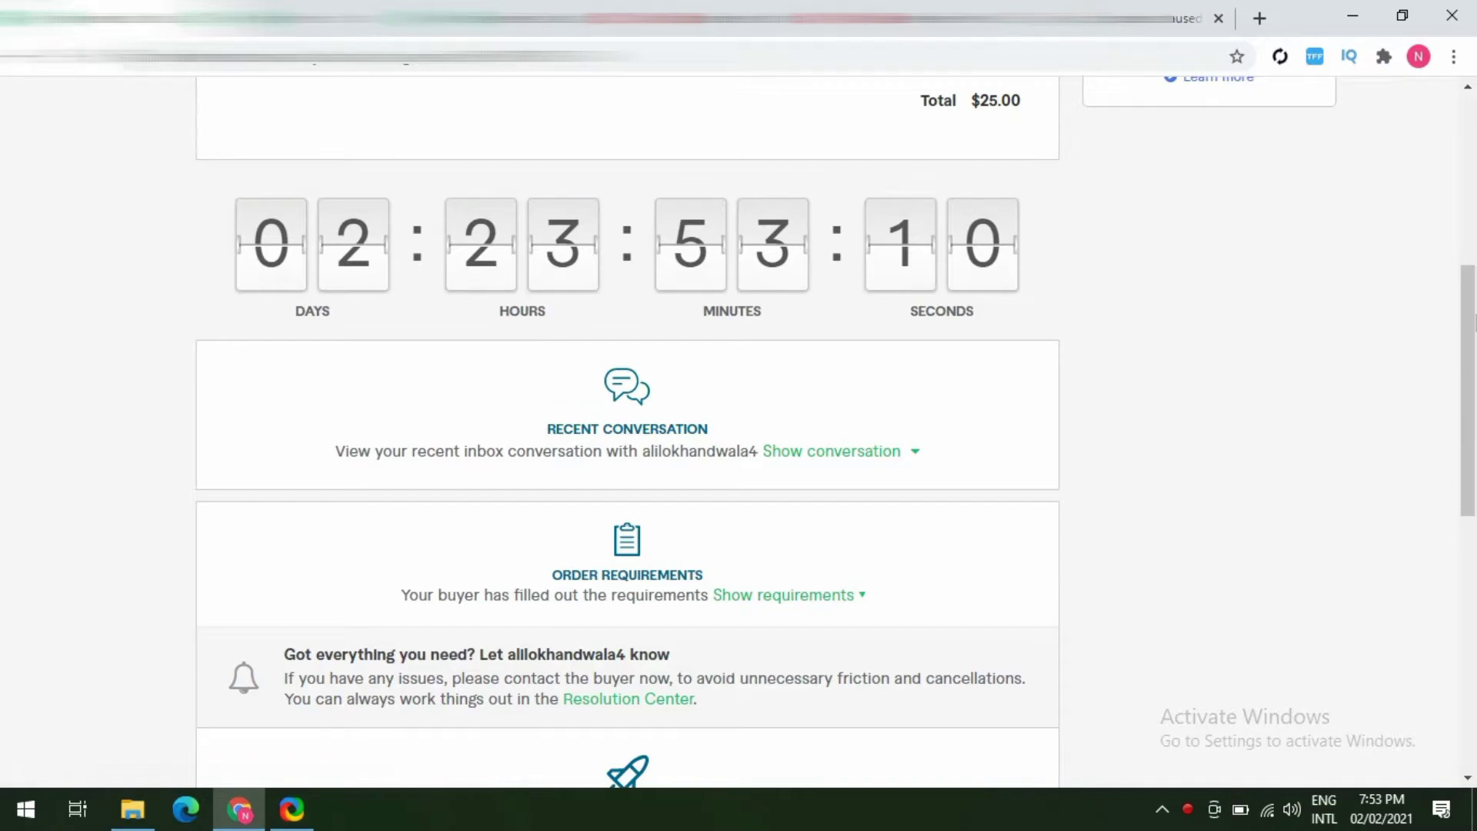
pyautogui.moveTo(1475, 316); pyautogui.dragTo(1463, 393)
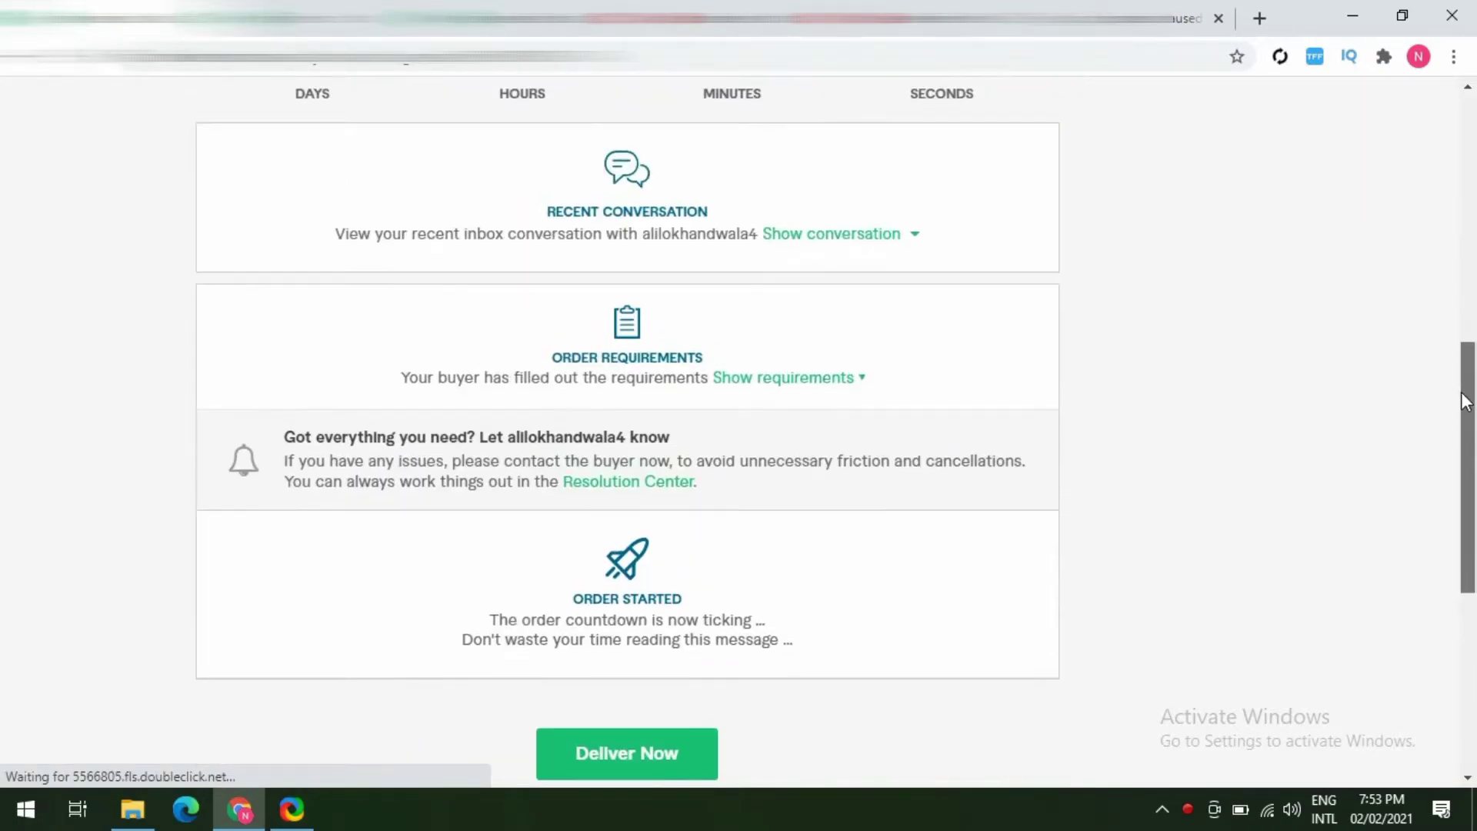
pyautogui.click(783, 380)
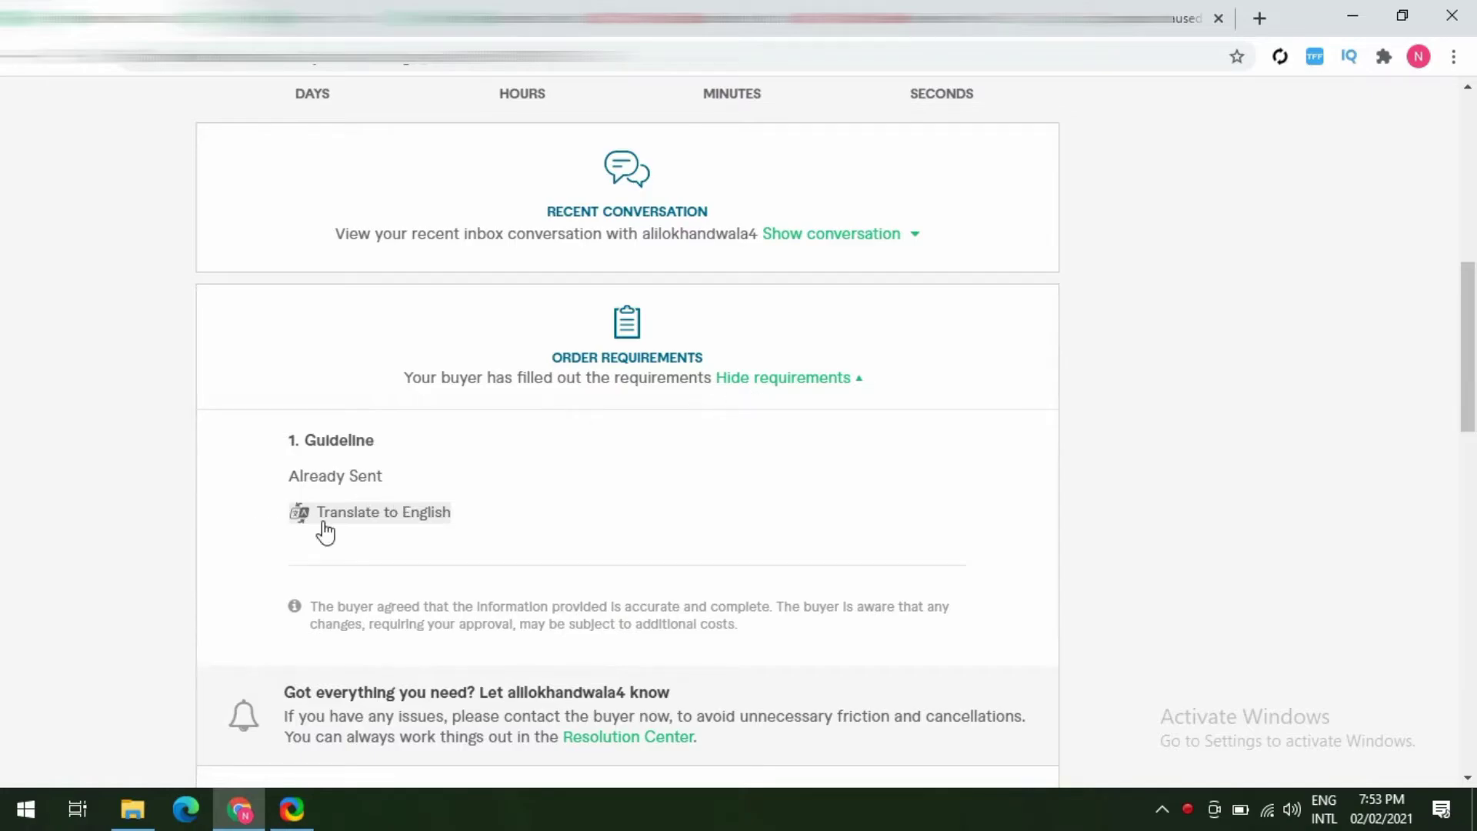
pyautogui.moveTo(377, 482); pyautogui.dragTo(291, 474)
pyautogui.click(703, 470)
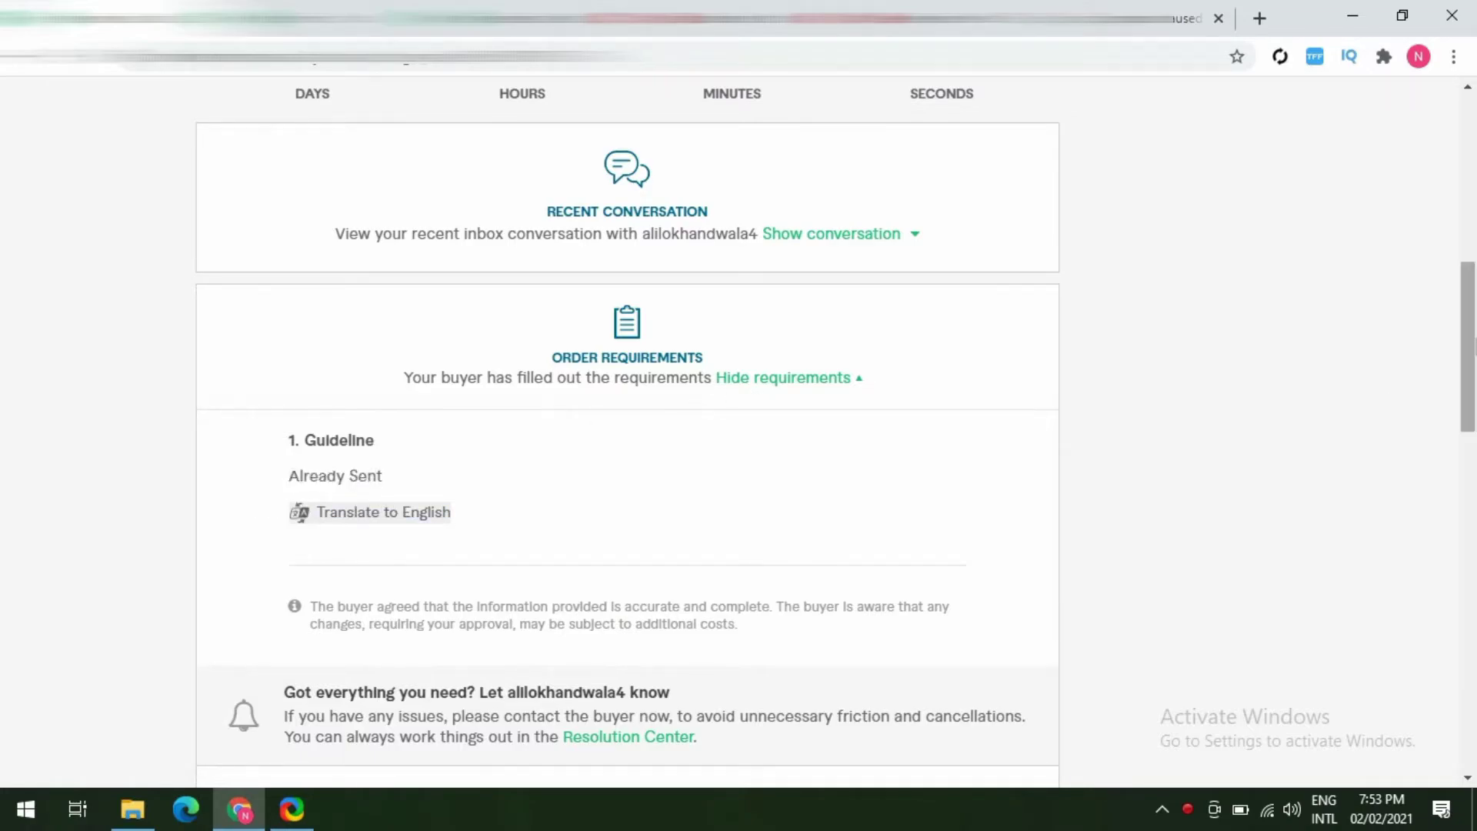
# Step: Draft the order message "Thanks for placing order, i will submit as soon as possible" to the buyer
pyautogui.moveTo(1473, 342); pyautogui.dragTo(1476, 496)
pyautogui.click(831, 536)
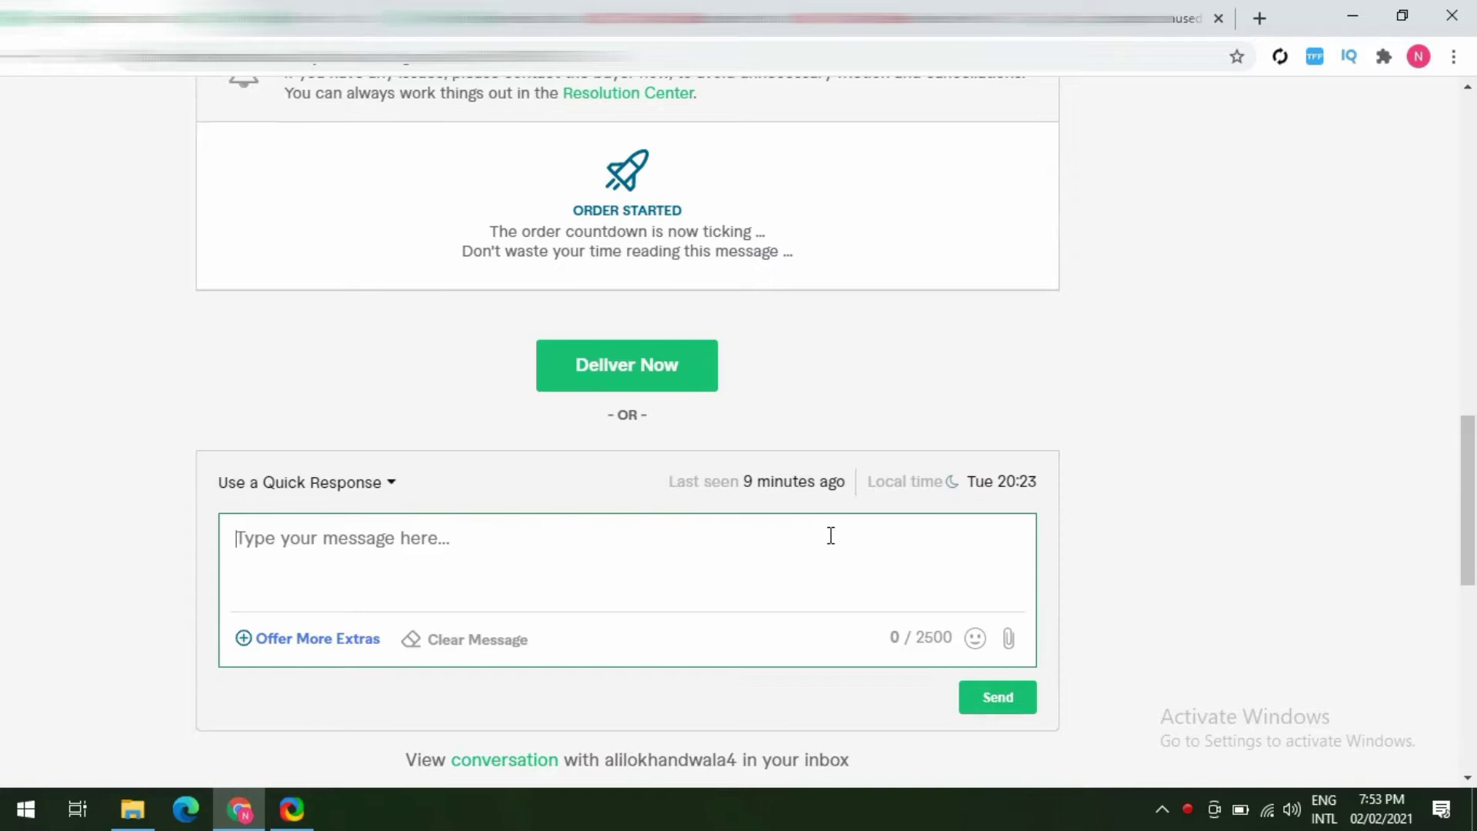
pyautogui.write('Thanks for')
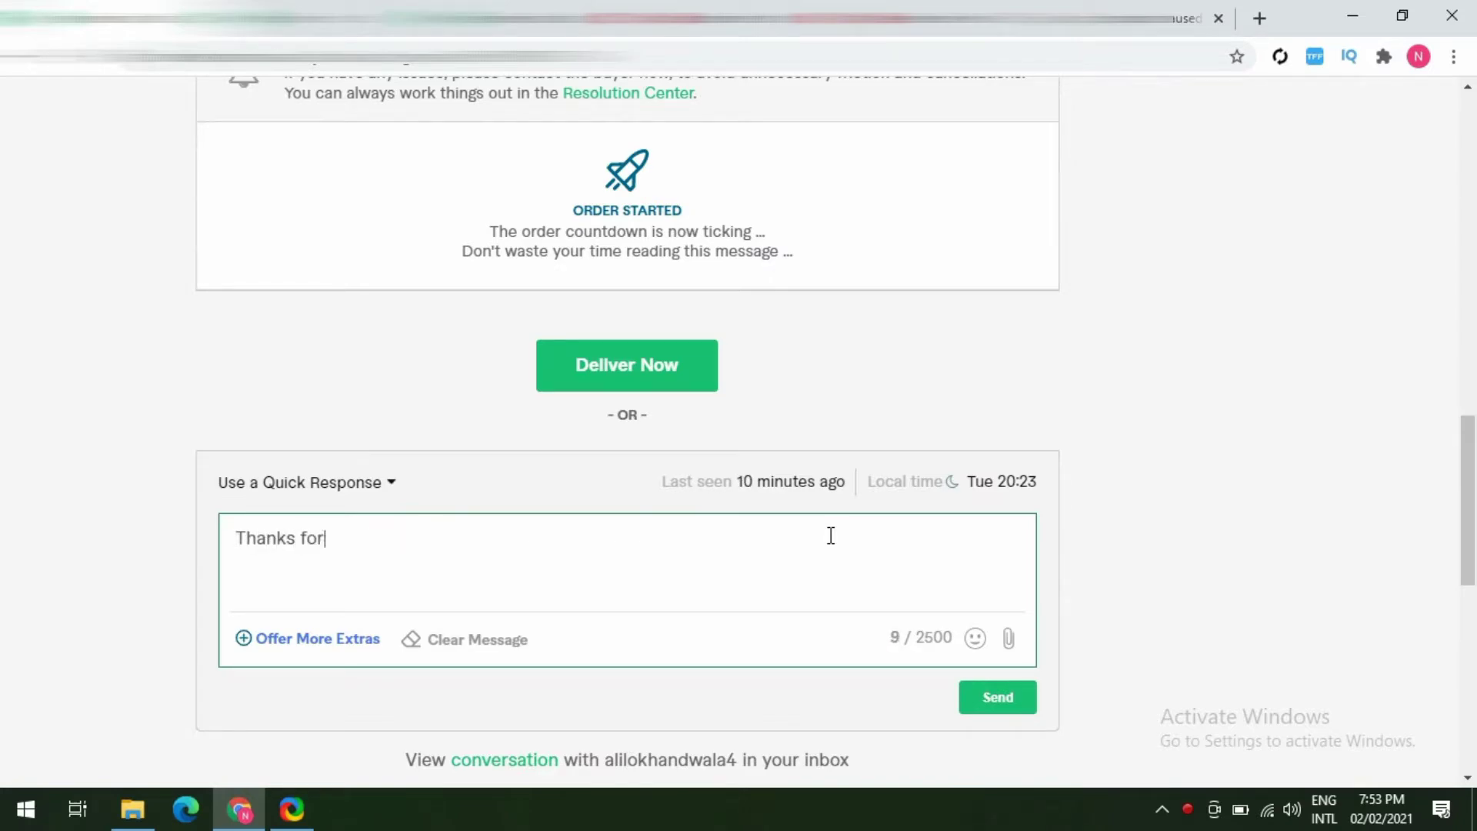
pyautogui.write(' placing order, i will ')
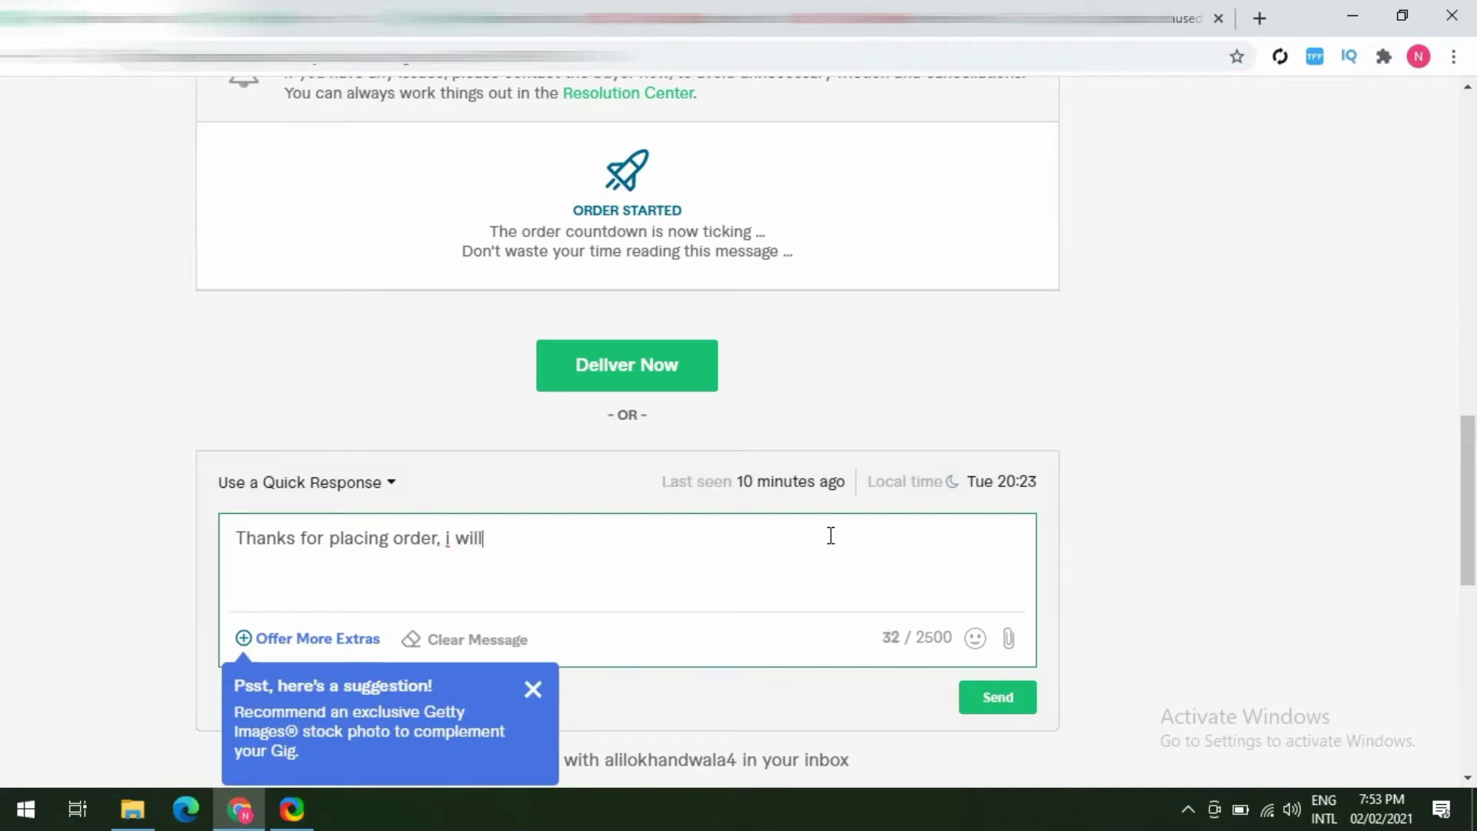
pyautogui.write('sub')
pyautogui.write('i')
pyautogui.press('BackSpace')
pyautogui.press('BackSpace')
pyautogui.write('m')
pyautogui.press('BackSpace')
pyautogui.write('ng order, i will submot as soon as po')
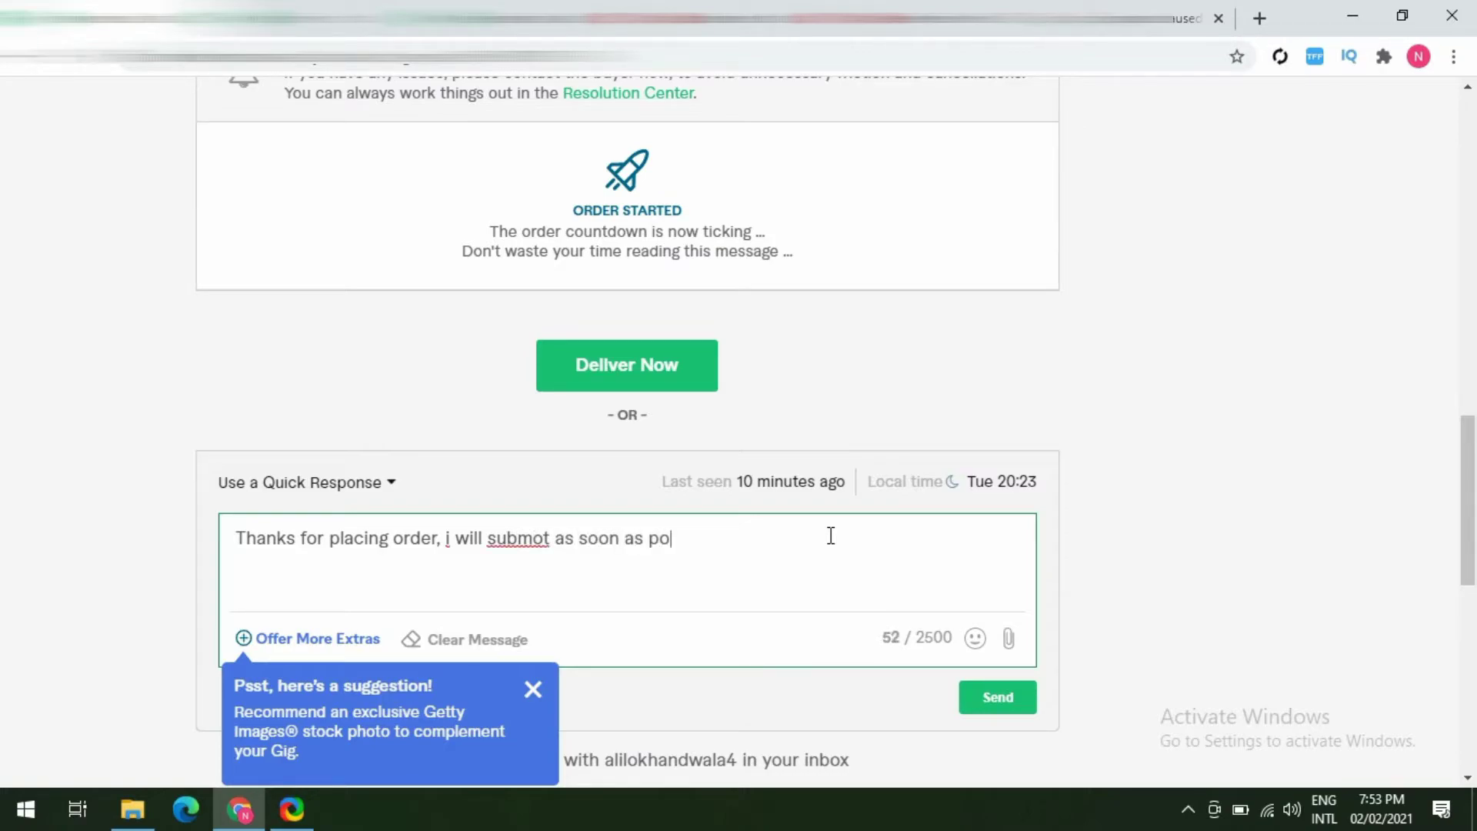
pyautogui.write('ssible')
# Step: Correct the misspelled word to "submit", end the message with a period and send it
pyautogui.click(546, 538)
pyautogui.press('BackSpace')
pyautogui.write('i')
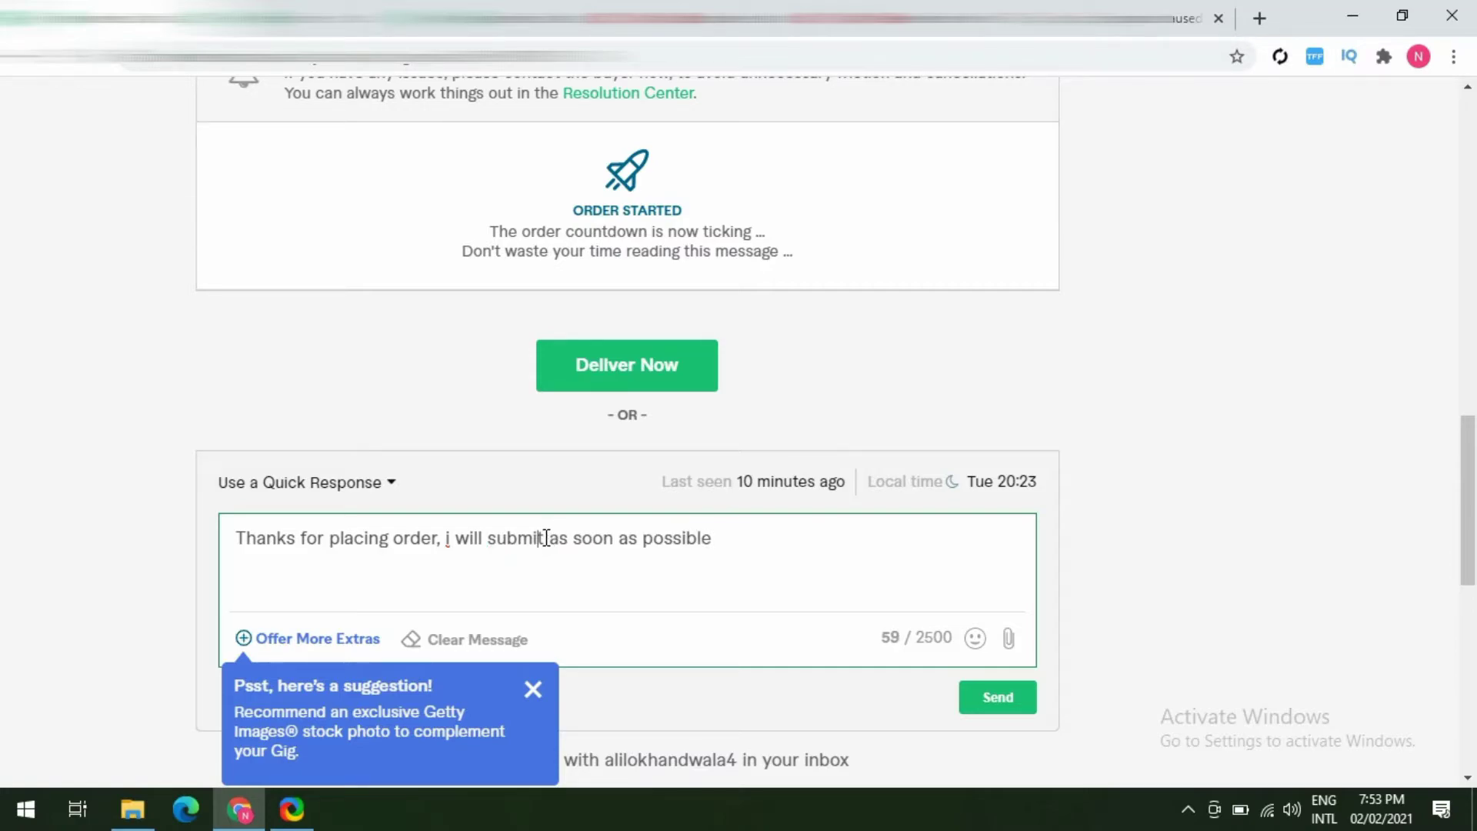
pyautogui.click(781, 528)
pyautogui.write('.')
pyautogui.click(994, 697)
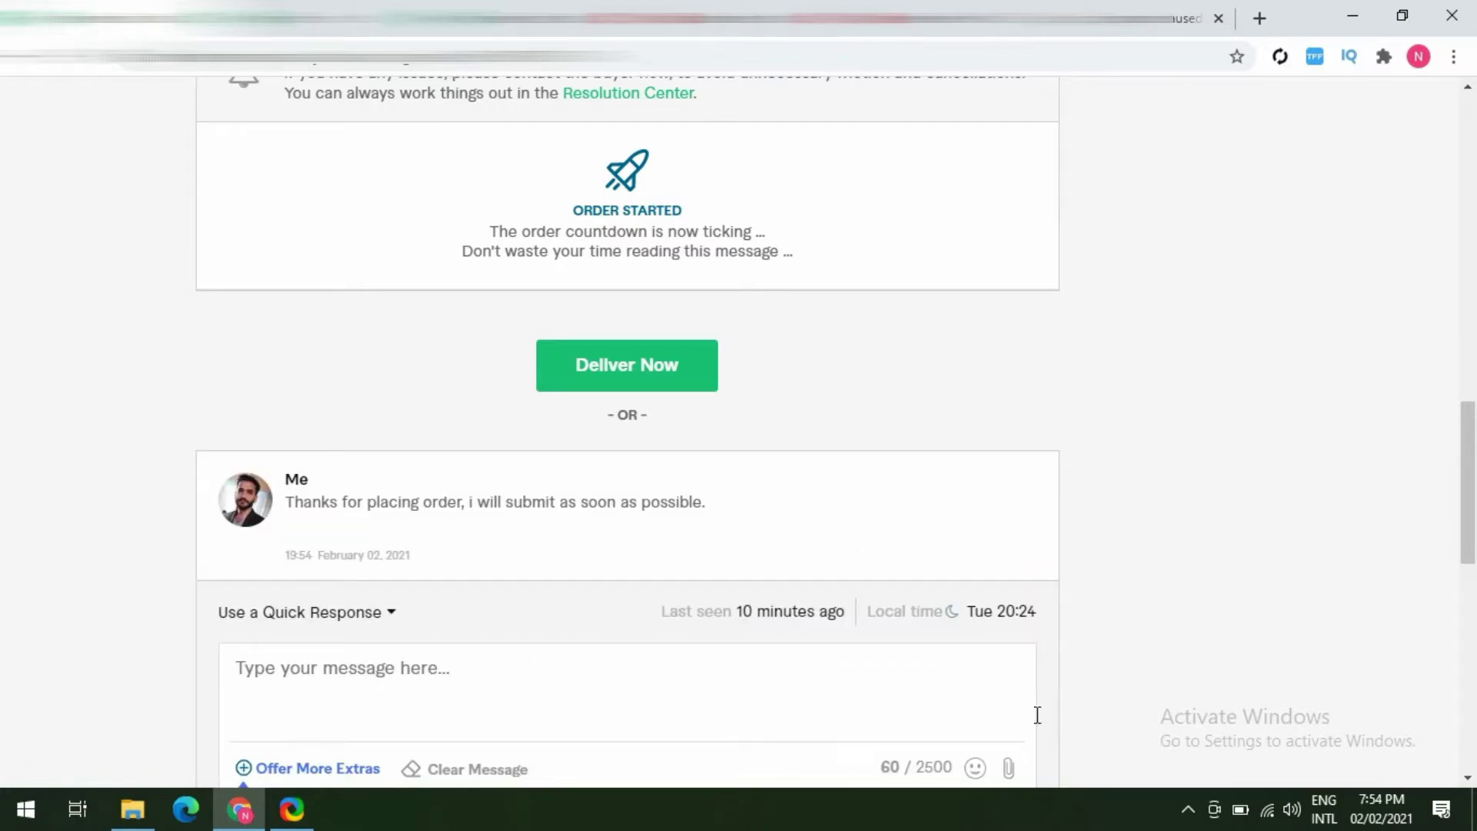
# Step: Dismiss the stock photo suggestion shown below the order's message box
pyautogui.moveTo(1469, 544); pyautogui.dragTo(1471, 581)
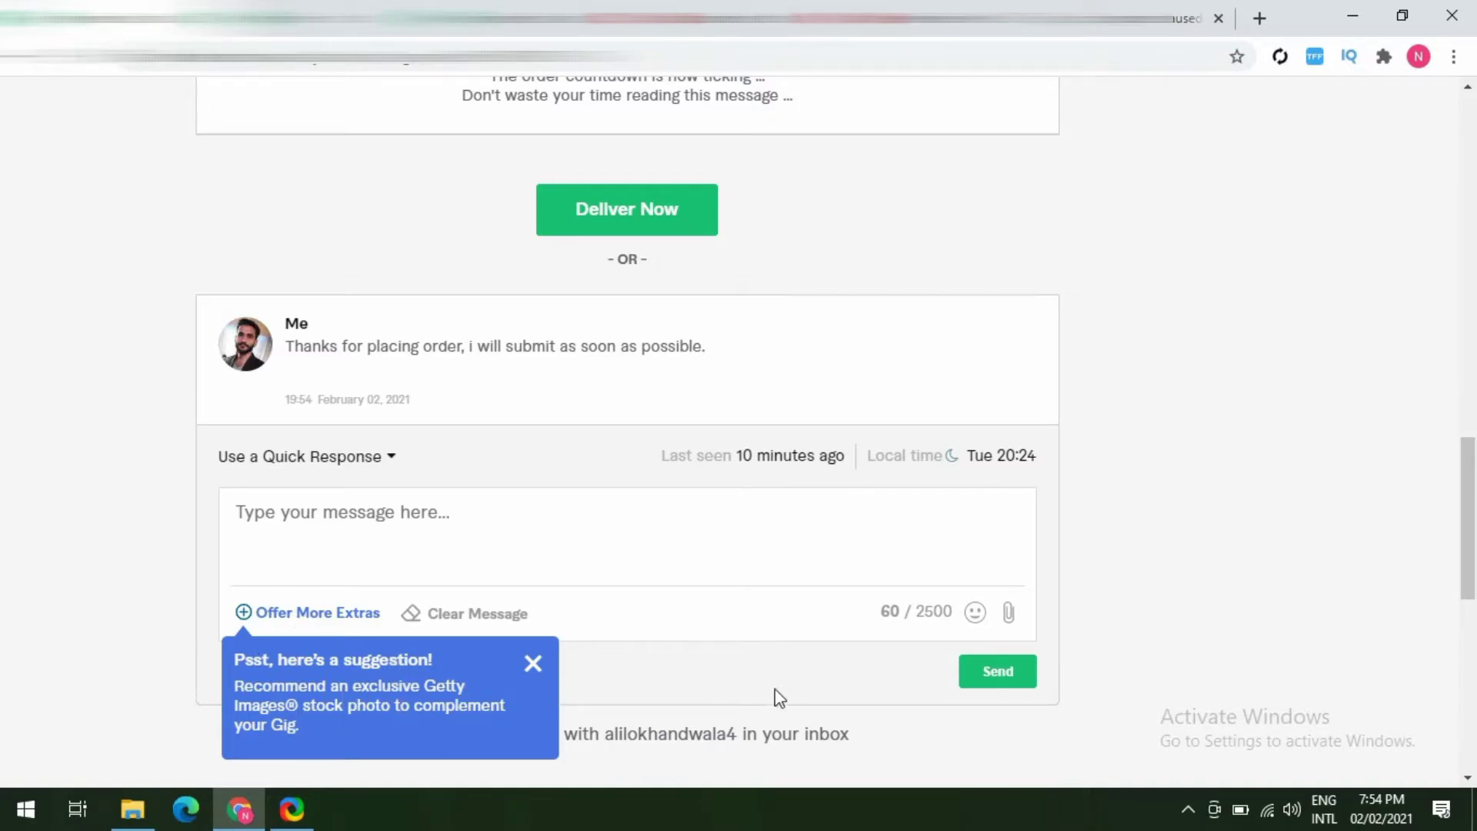
pyautogui.moveTo(1468, 538)
pyautogui.mouseDown()
pyautogui.moveTo(1468, 585)
pyautogui.moveTo(1468, 365)
pyautogui.moveTo(1468, 522)
pyautogui.mouseUp()
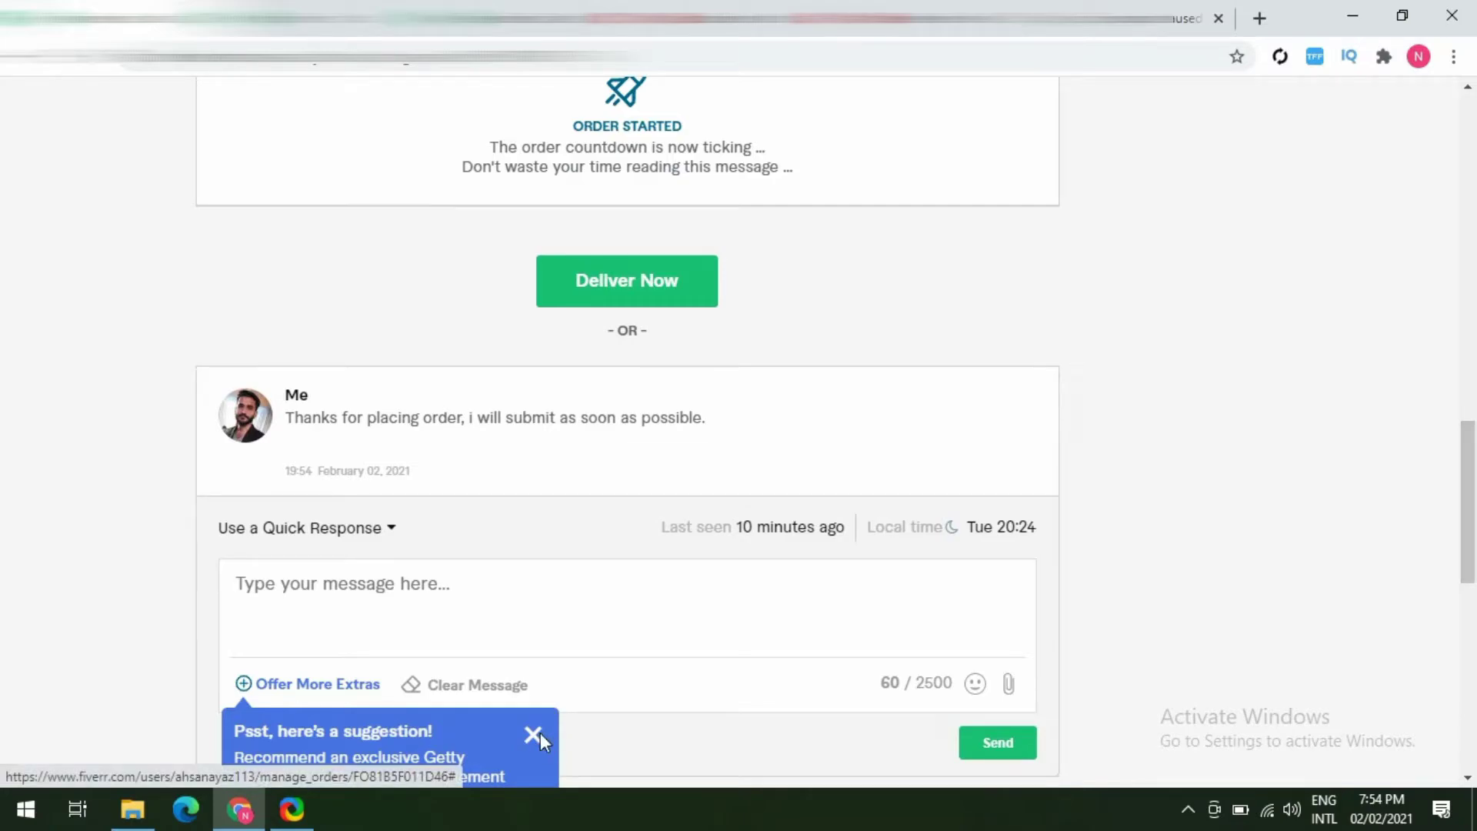
pyautogui.click(539, 733)
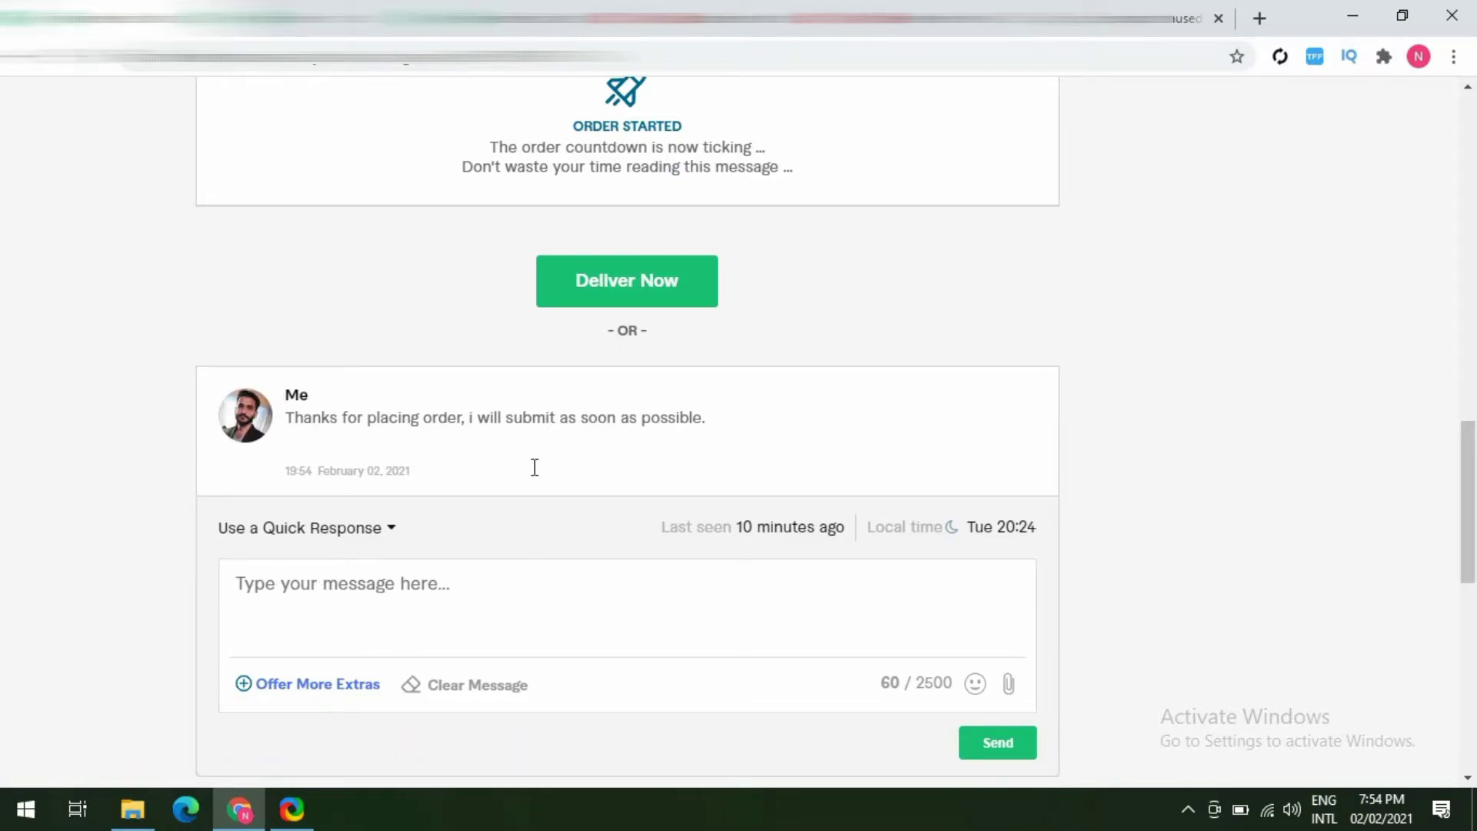
pyautogui.moveTo(1468, 500); pyautogui.dragTo(1470, 577)
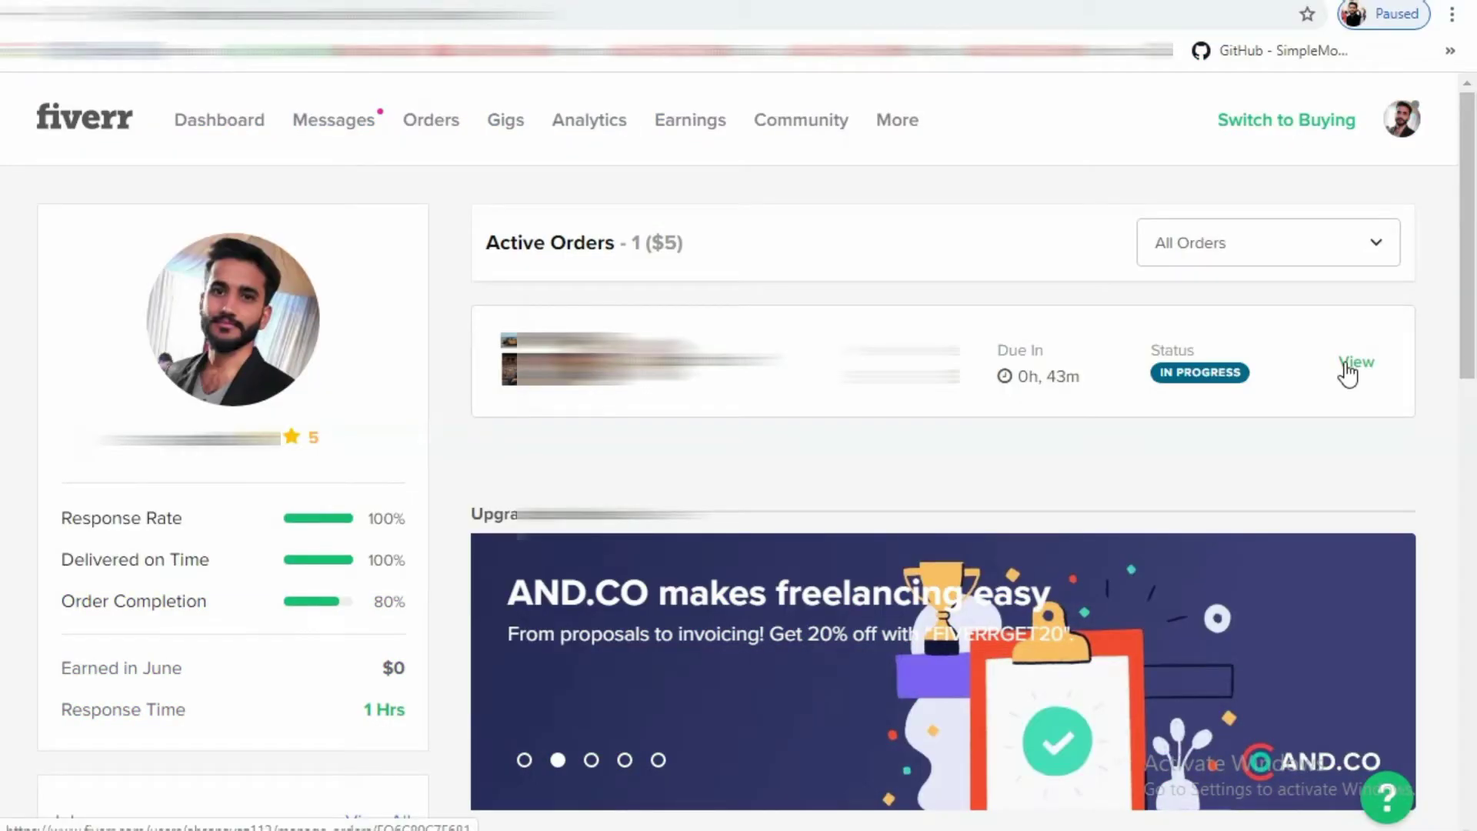
# Step: Open the $5 order in progress from the active orders and go to its Resolution Center
pyautogui.click(1348, 375)
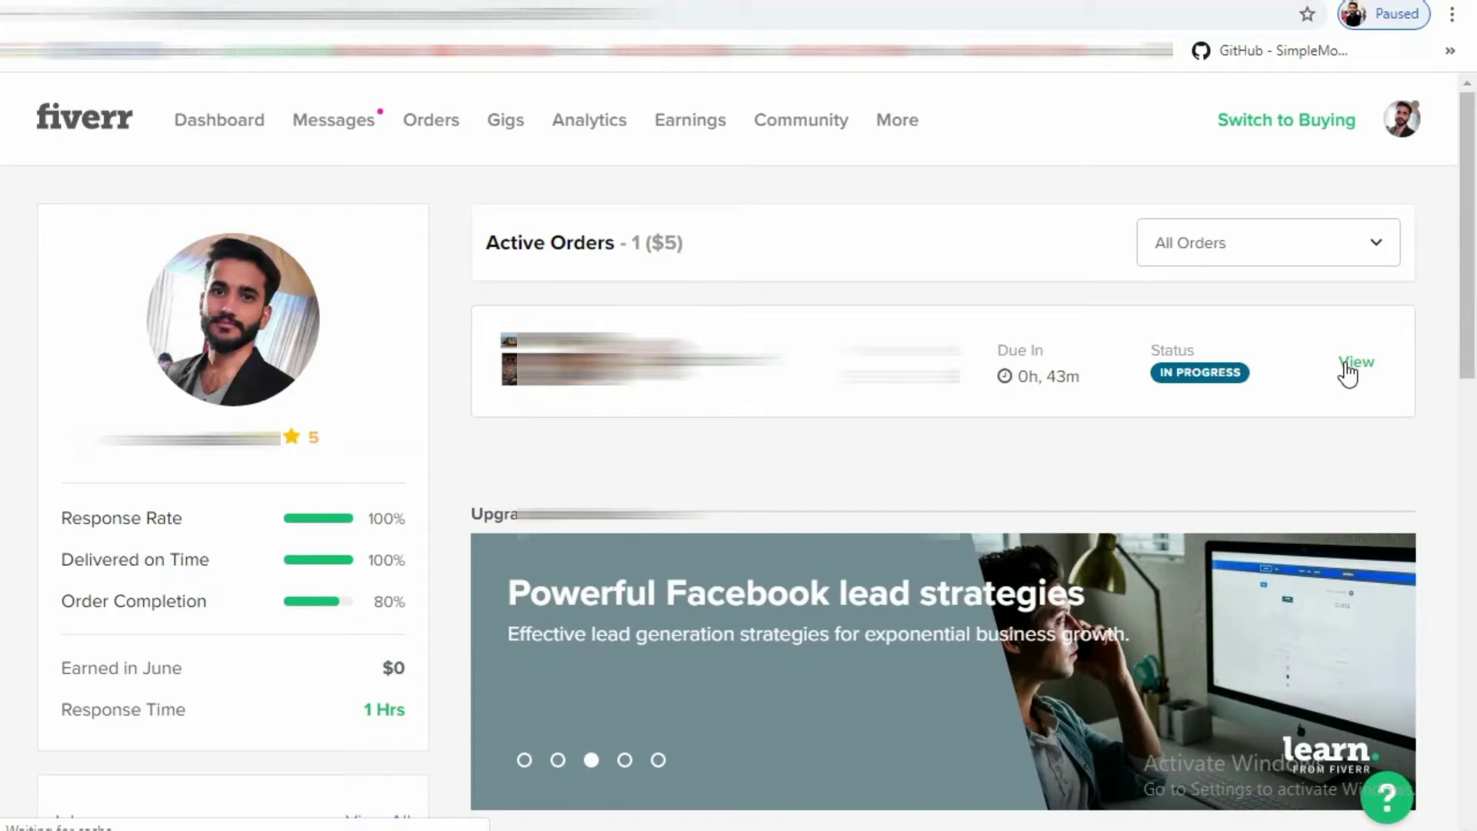
pyautogui.click(1354, 363)
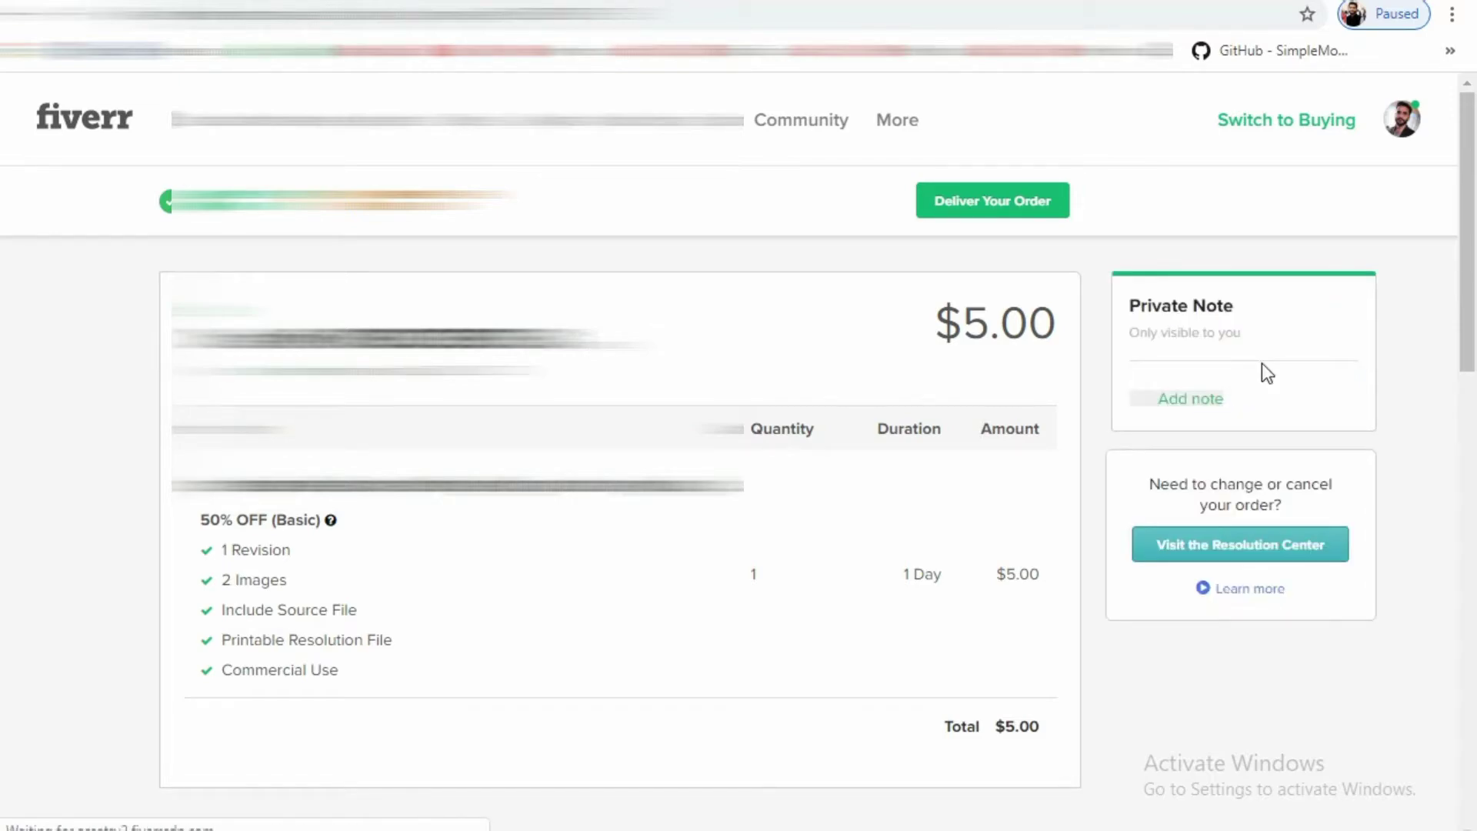
pyautogui.scroll(-5, 1336, 456)
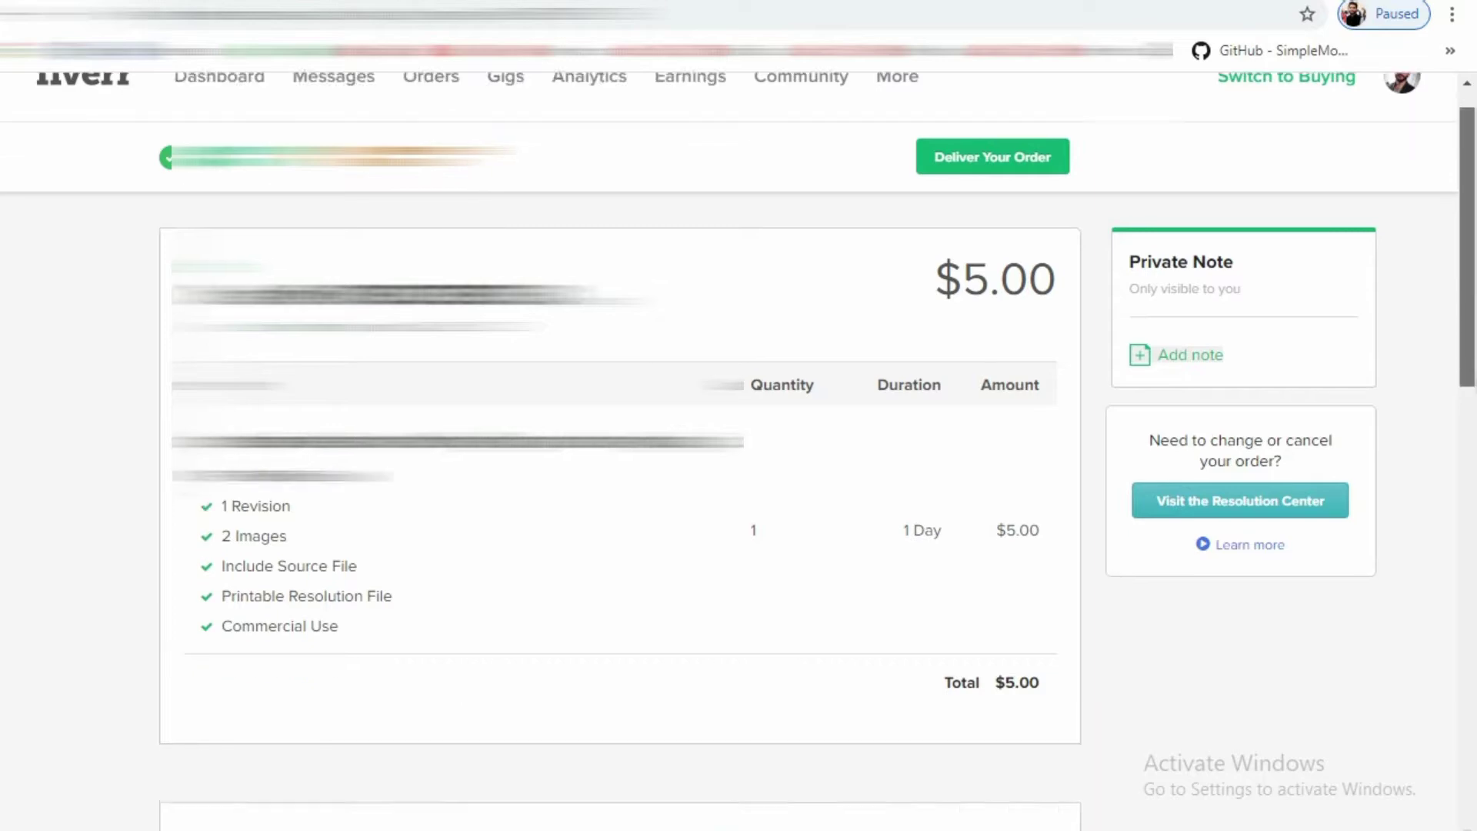
pyautogui.scroll(-3, 169, 548)
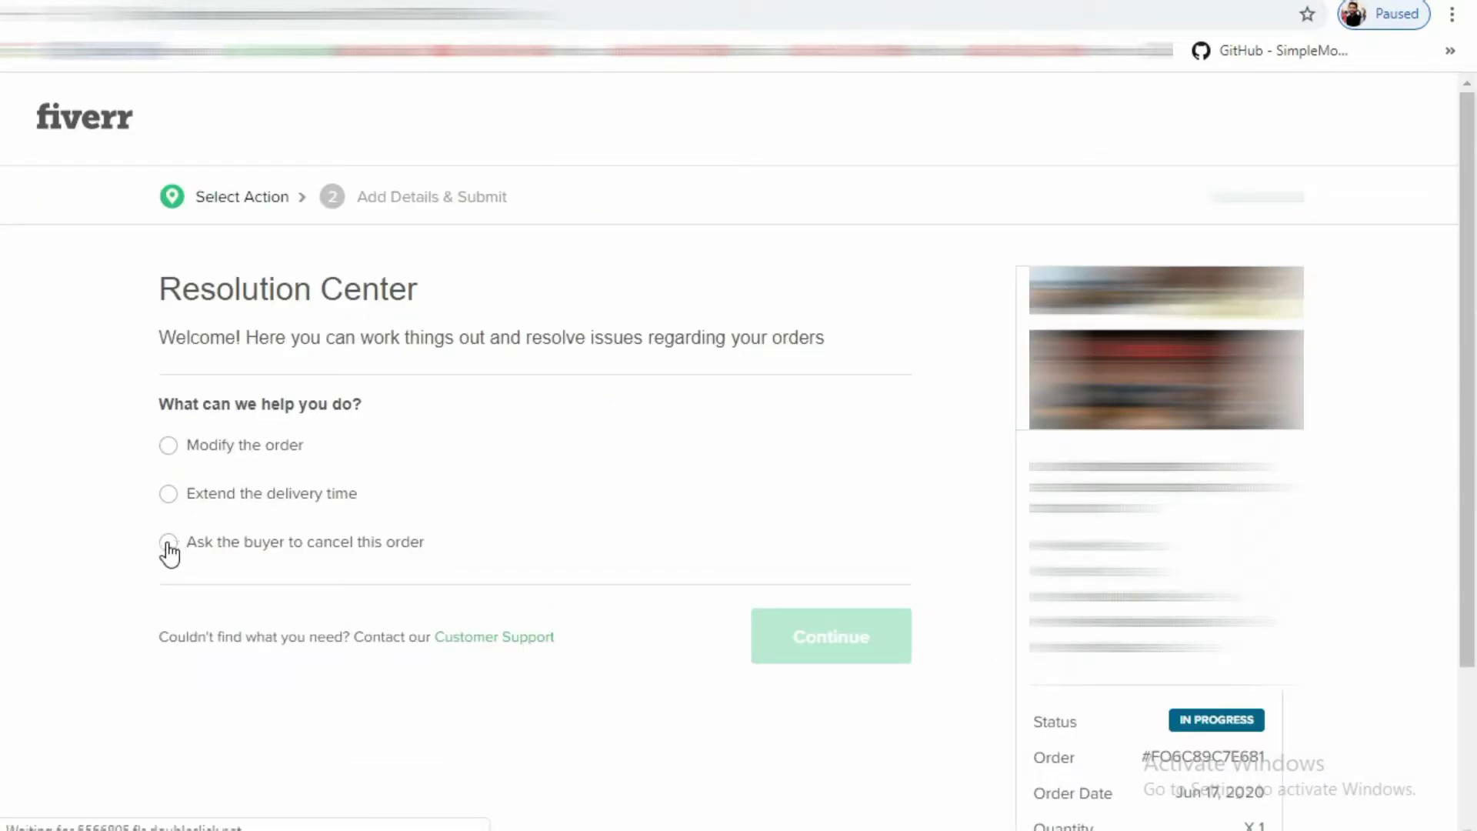
# Step: Choose to ask the buyer to cancel the order, with the reason "Due to personal/technical reasons, I cannot complete the work", and continue
pyautogui.click(168, 544)
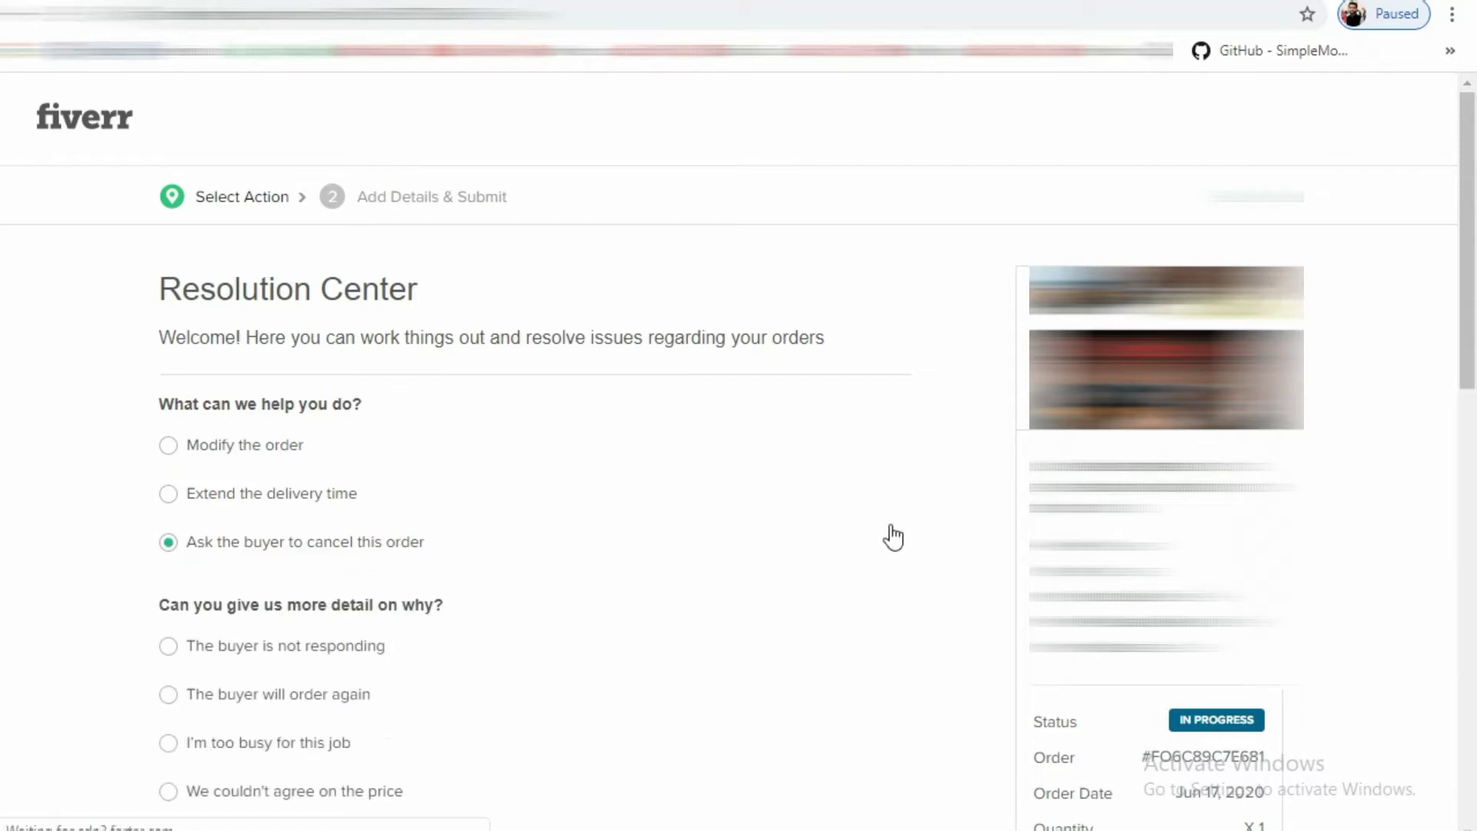
pyautogui.scroll(-3, 738, 462)
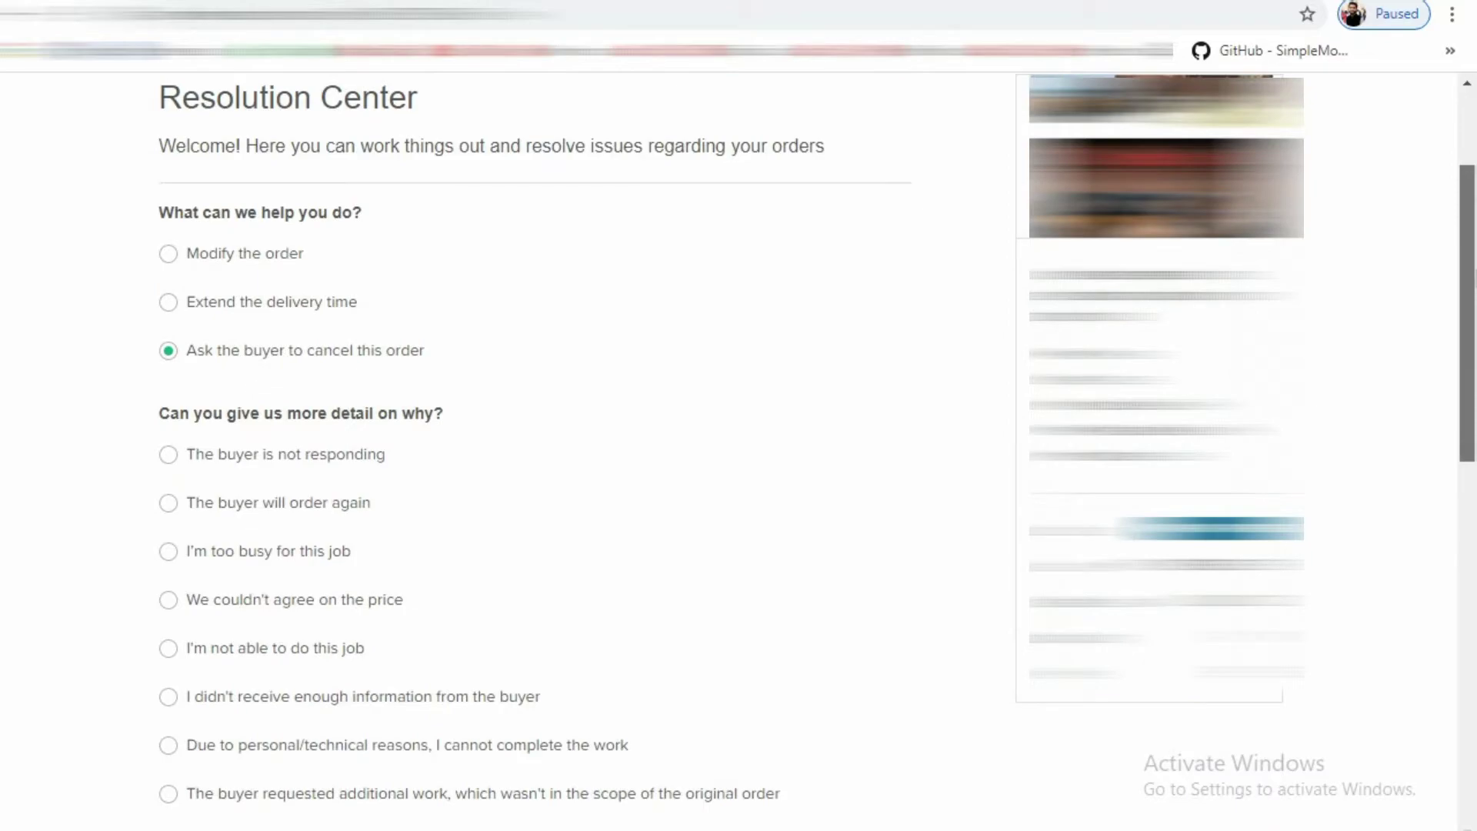
pyautogui.scroll(-1, 739, 462)
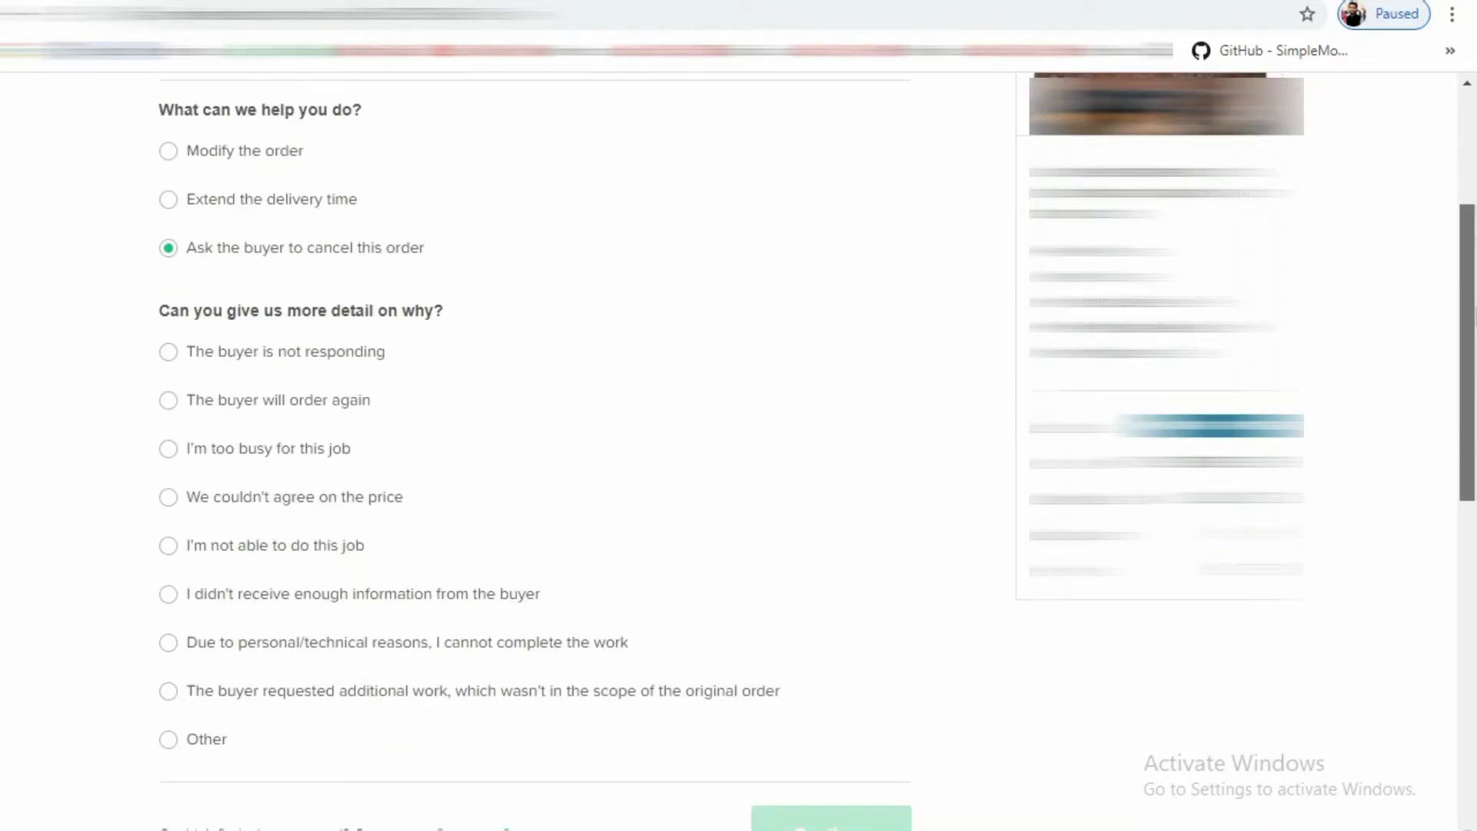
pyautogui.scroll(-1, 739, 462)
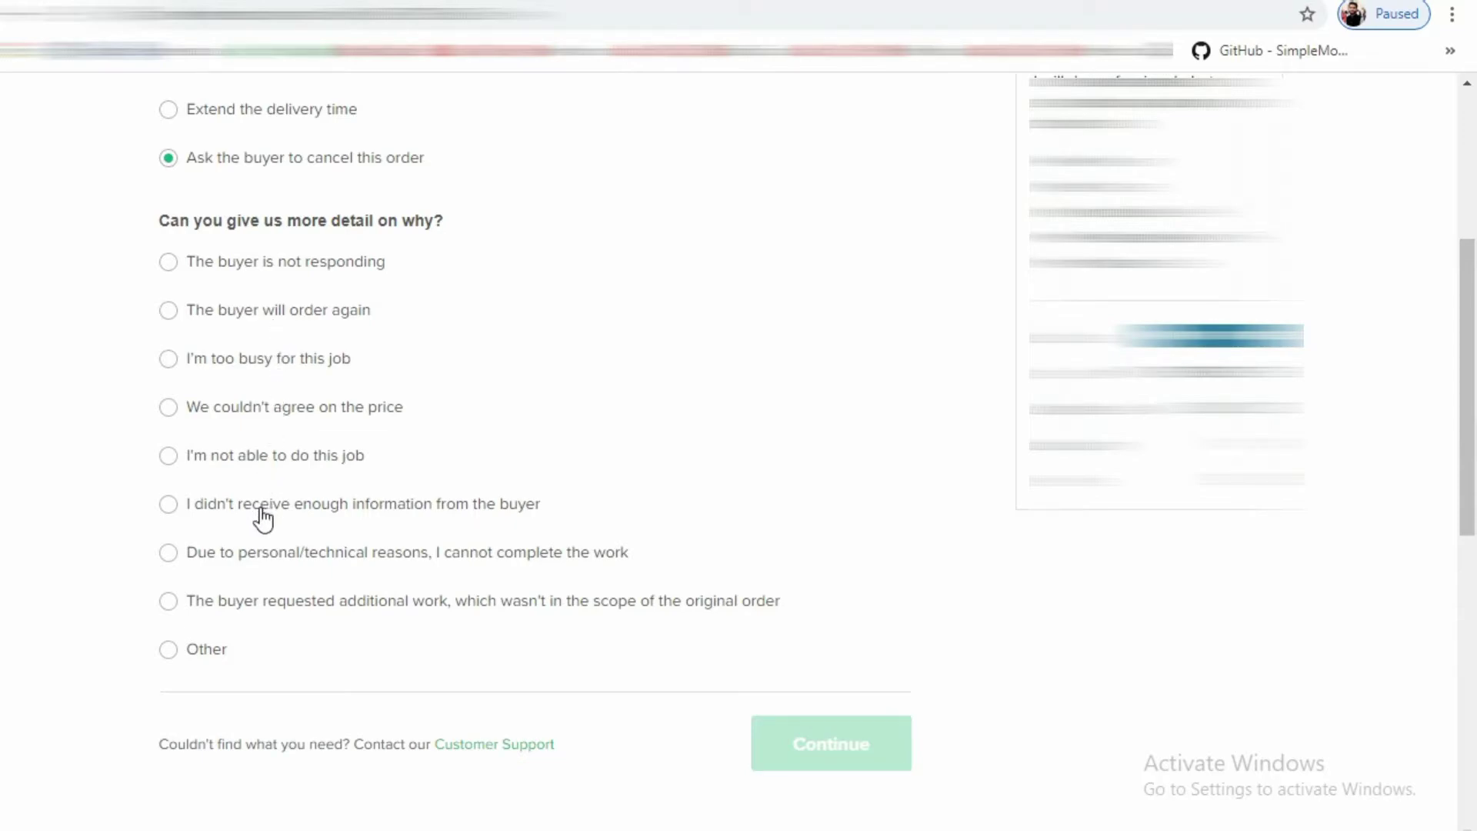
pyautogui.click(256, 565)
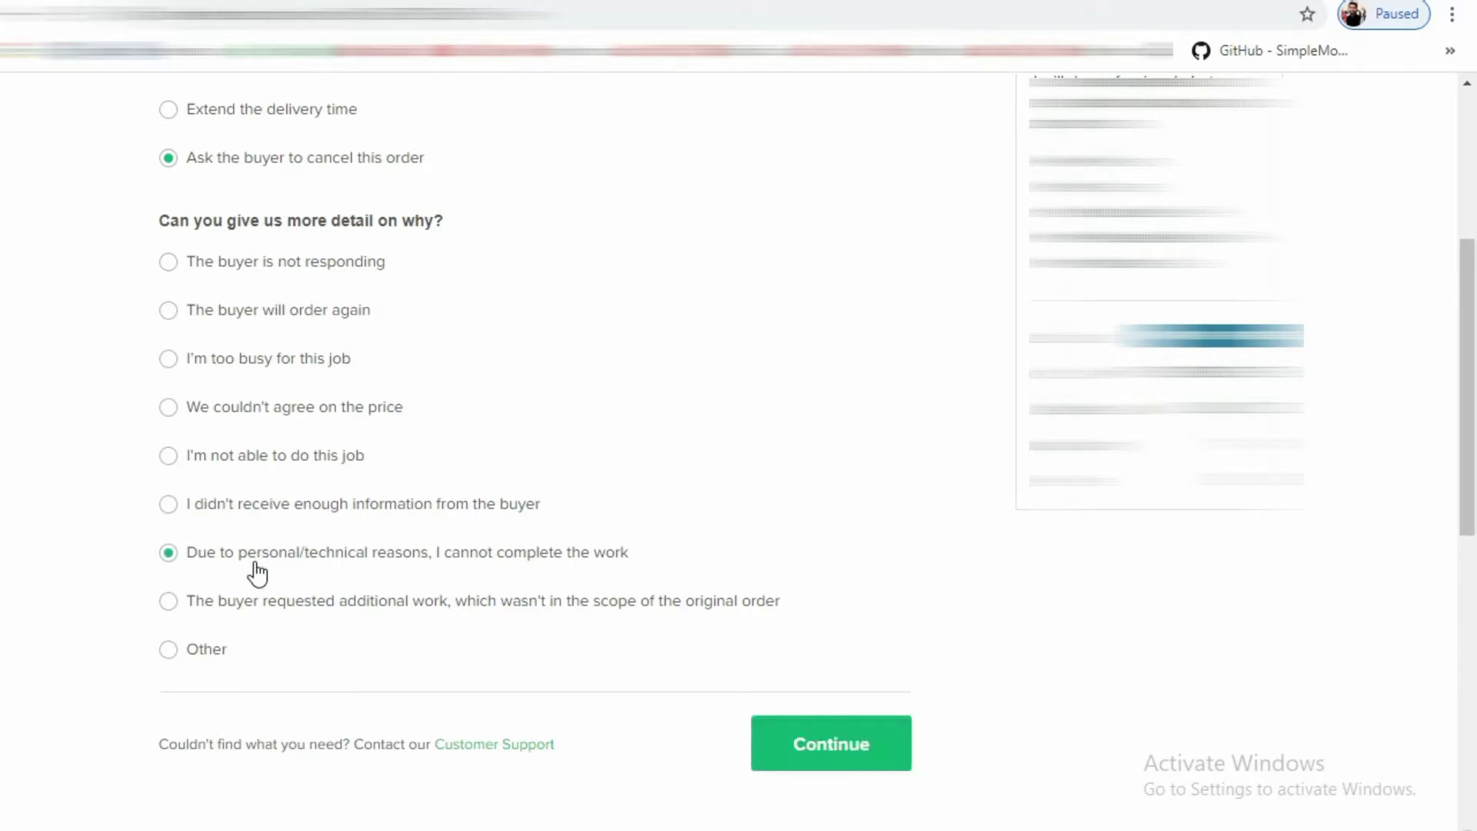
pyautogui.click(801, 743)
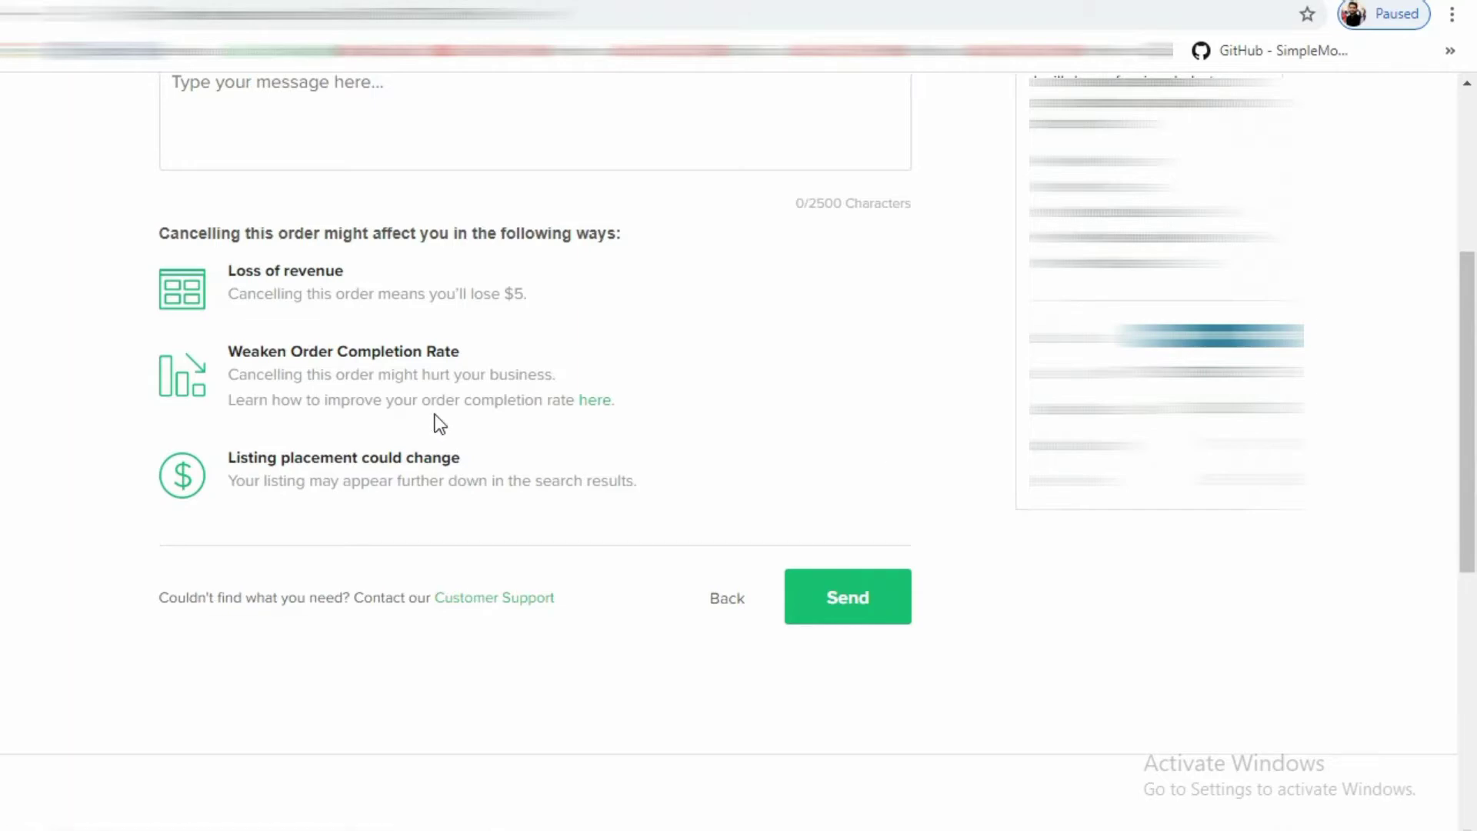
# Step: Begin the cancellation explanation to the buyer with "I am sorry i cant complete this task"
pyautogui.scroll(3, 1468, 395)
pyautogui.scroll(1, 739, 446)
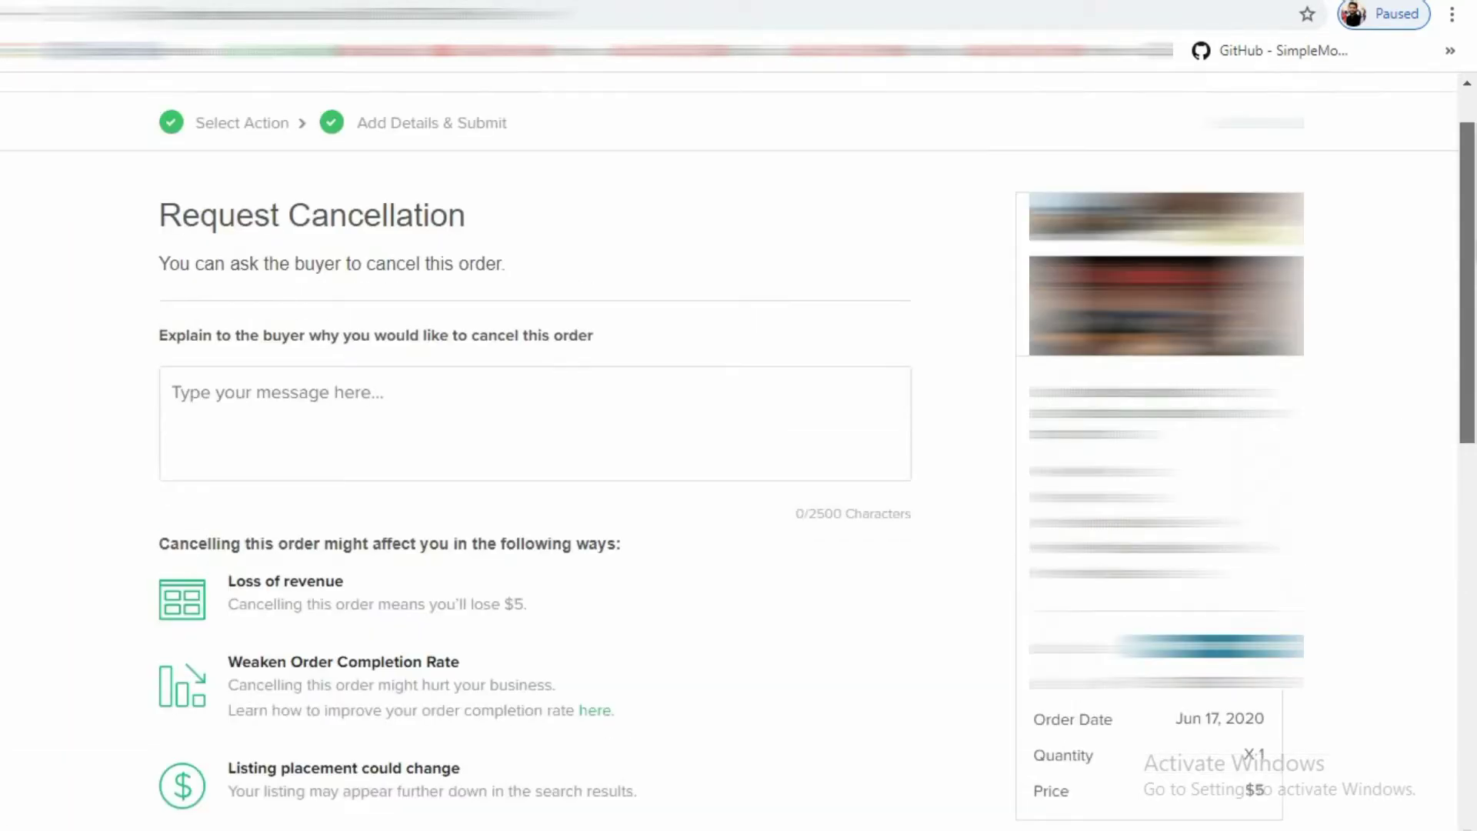
pyautogui.click(786, 392)
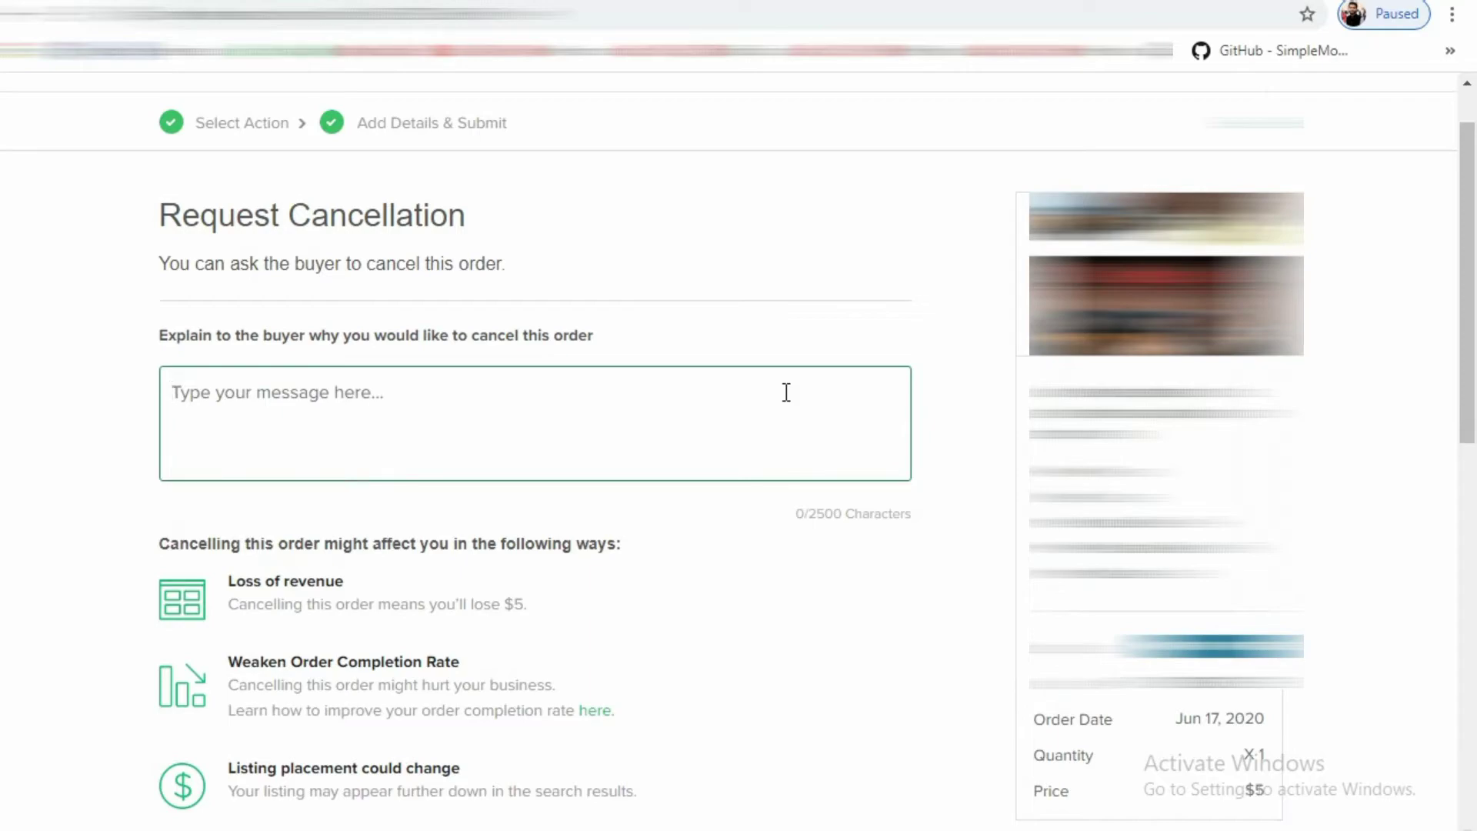
pyautogui.write('I am')
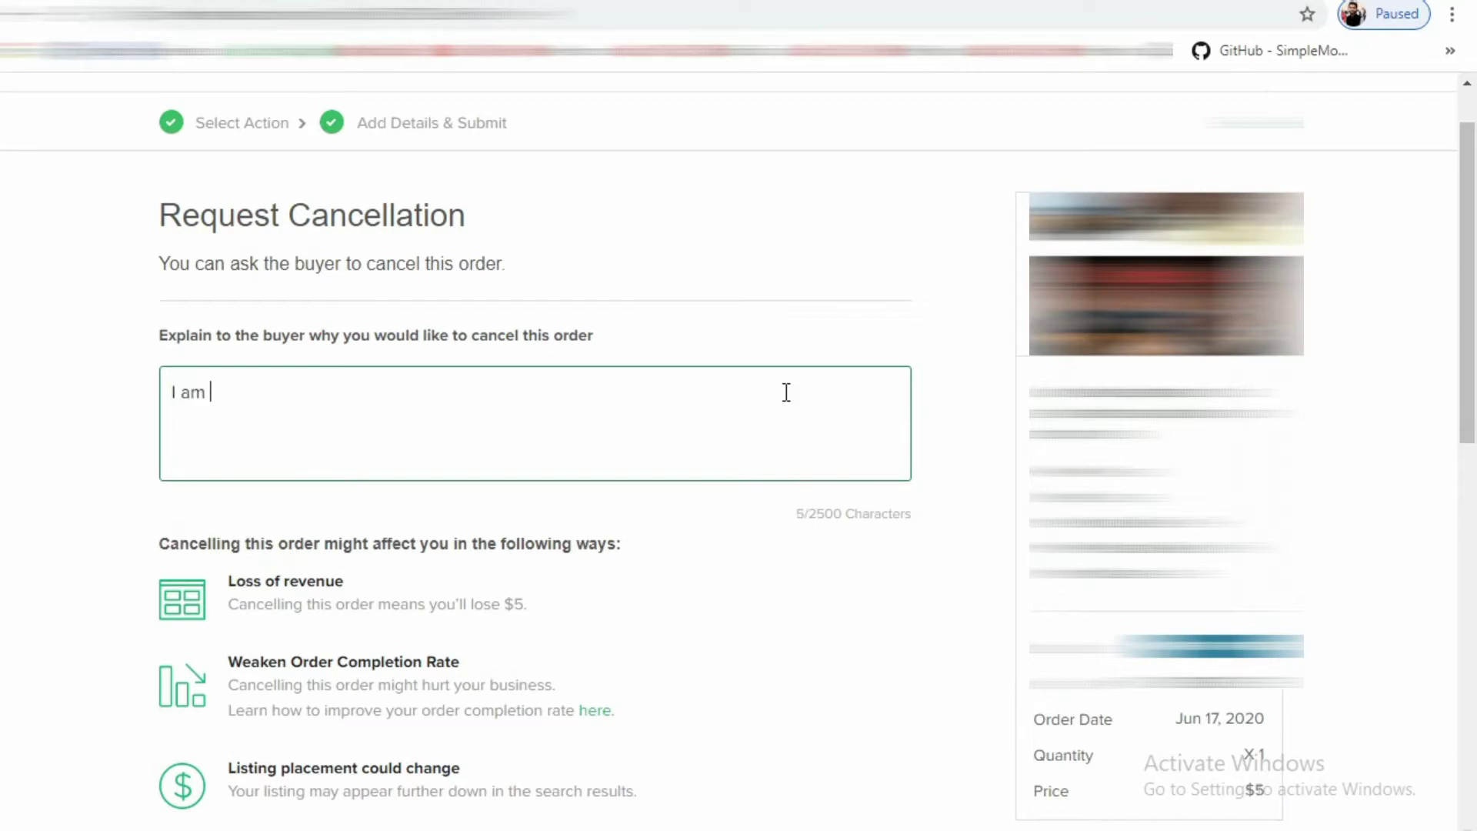
pyautogui.write(' sorry ')
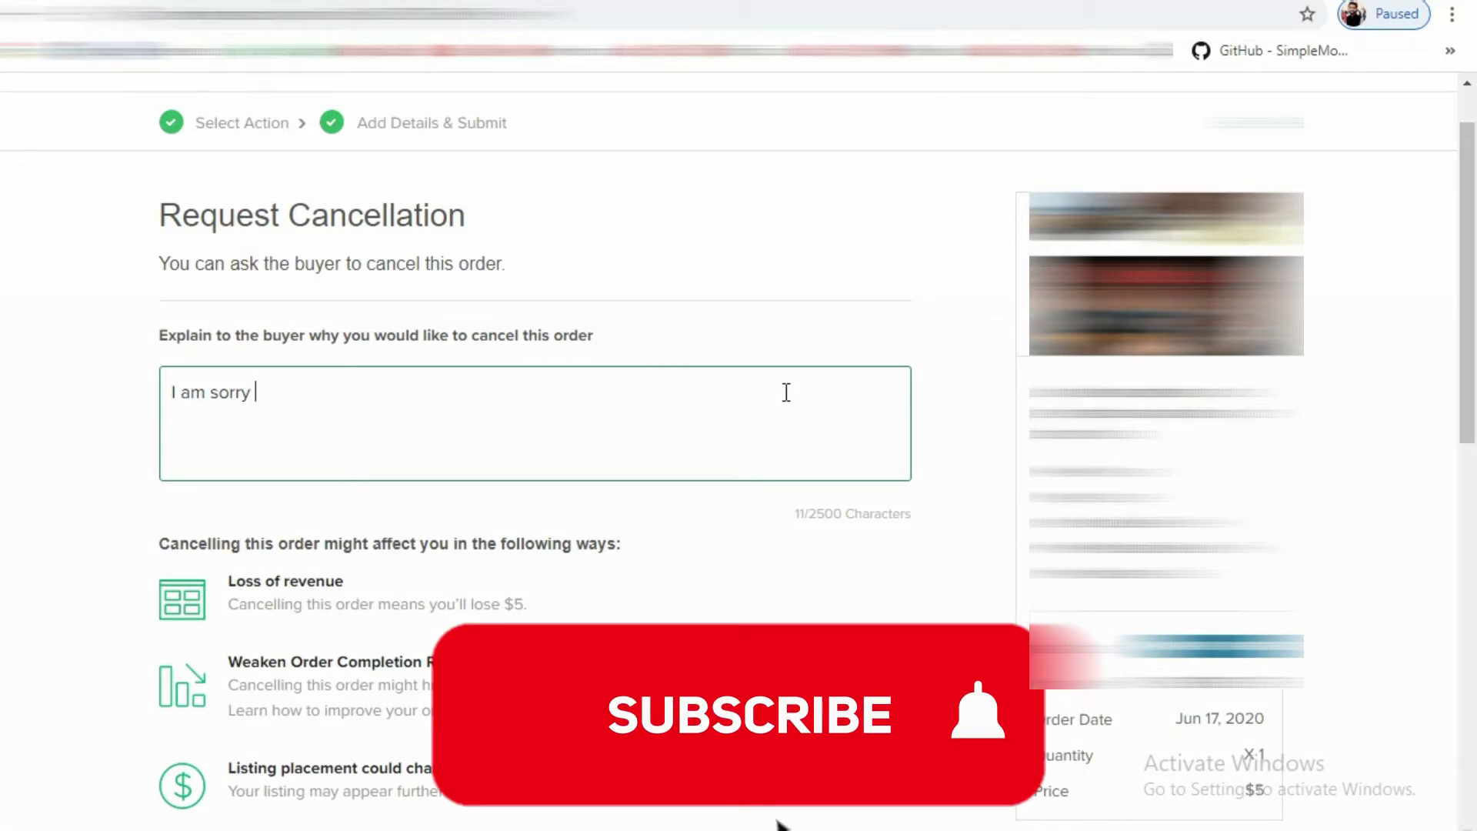
pyautogui.write('i cant ')
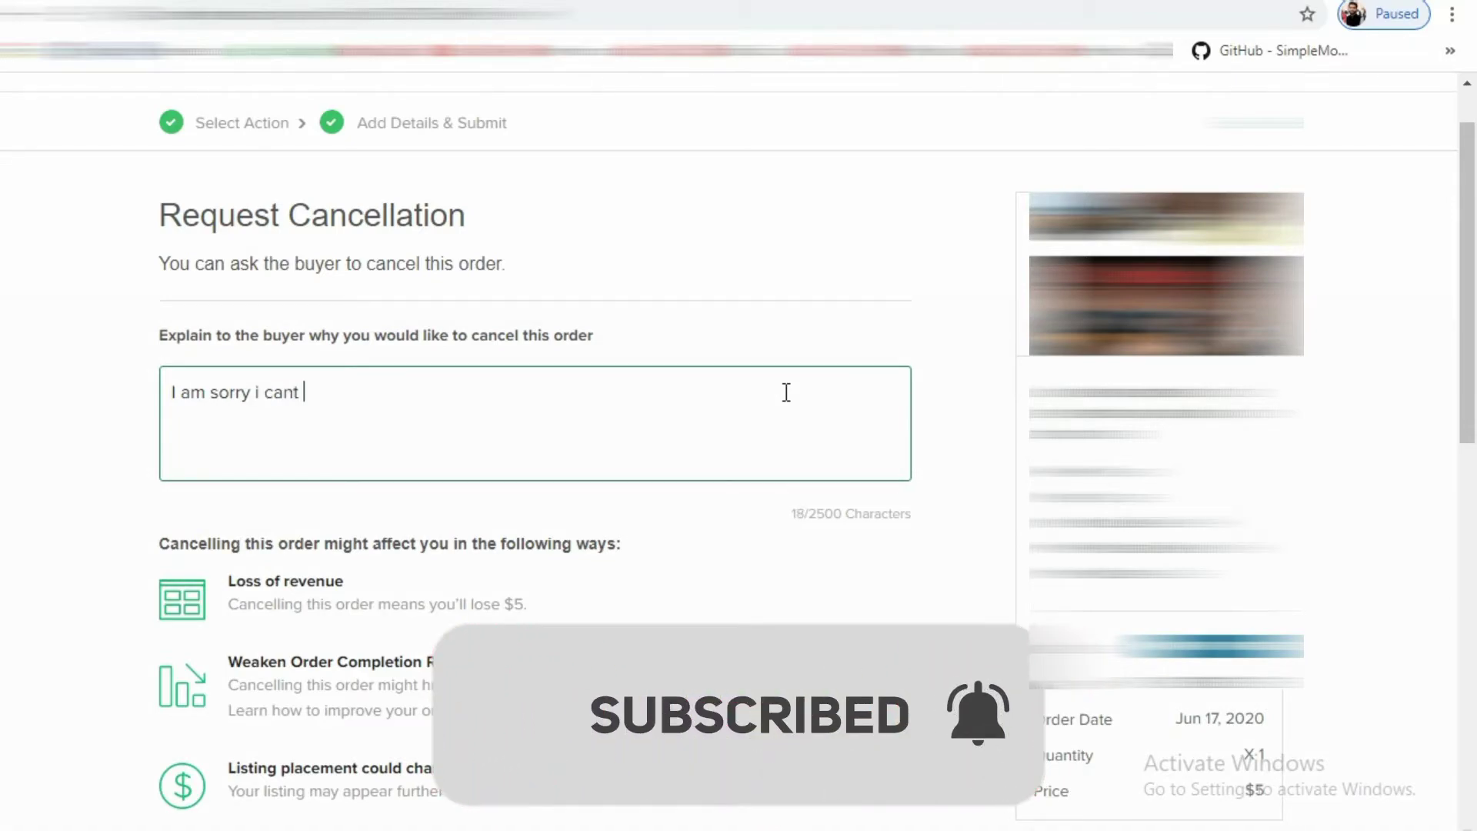
pyautogui.write('complete ')
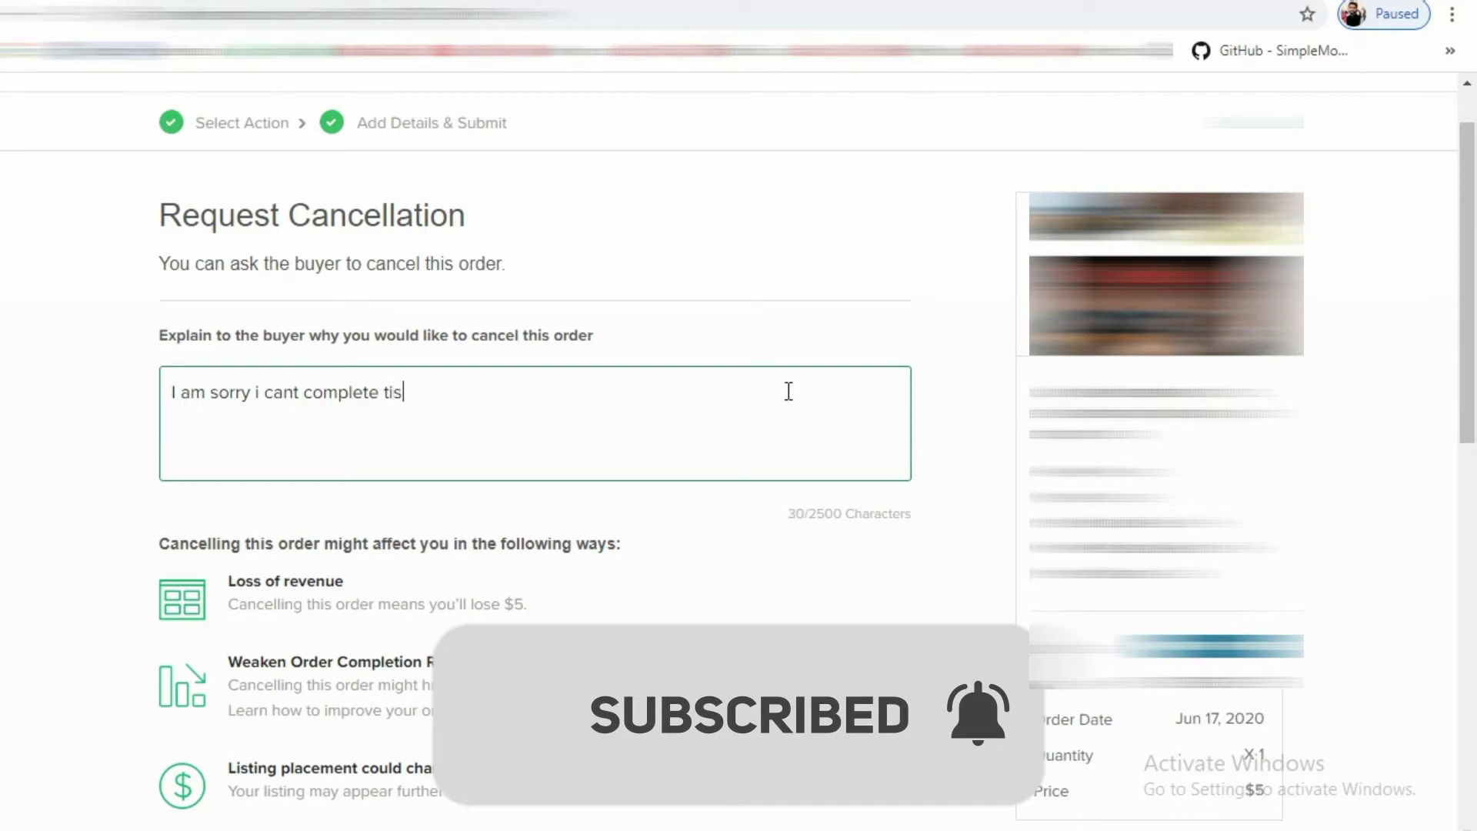
pyautogui.write('this task')
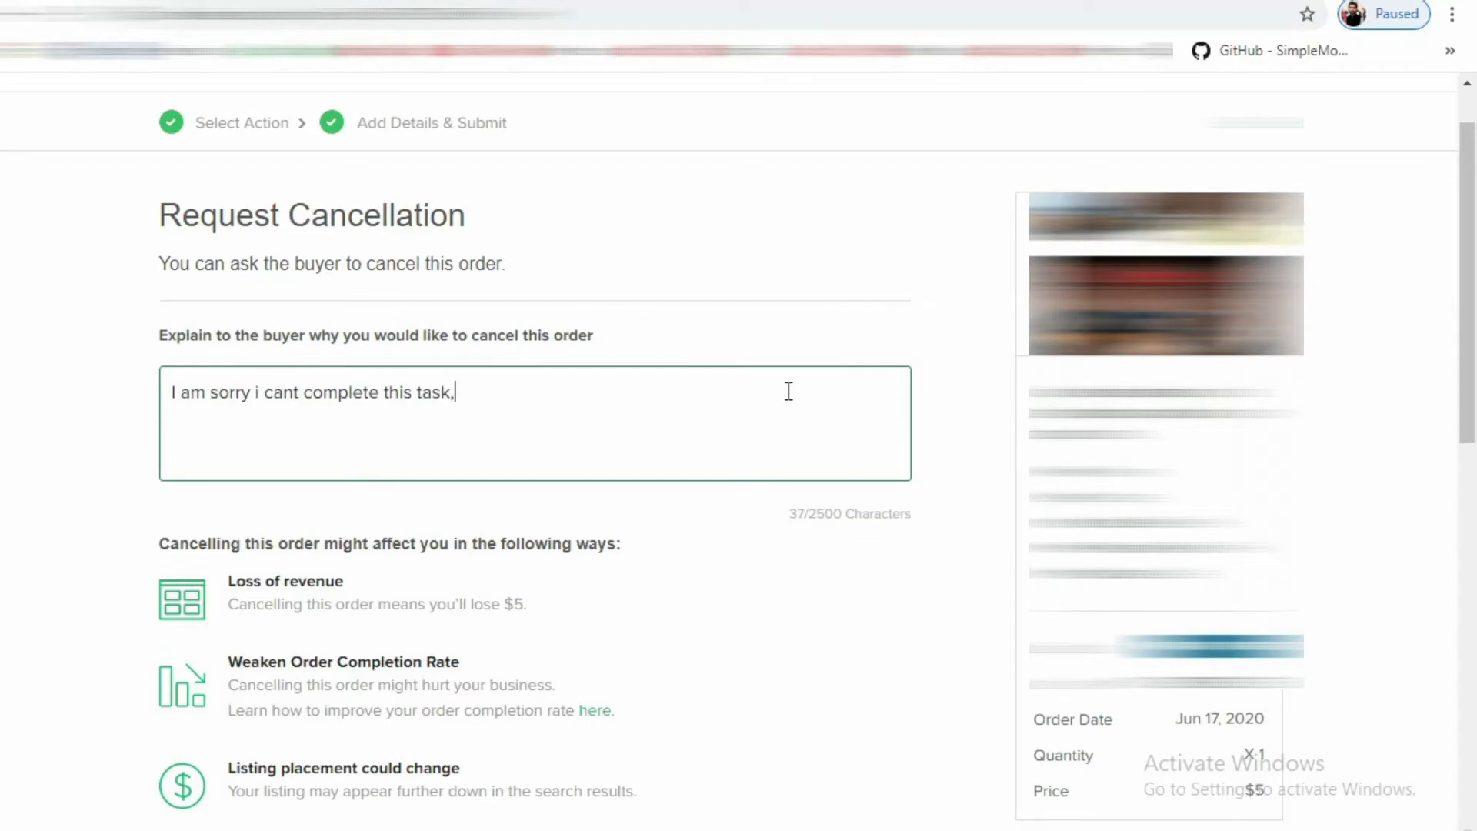
# Step: Continue the explanation with ", Please accept this offer and order will be cancelled. You will get refund when order is cancelled."
pyautogui.write(', Please accept thi')
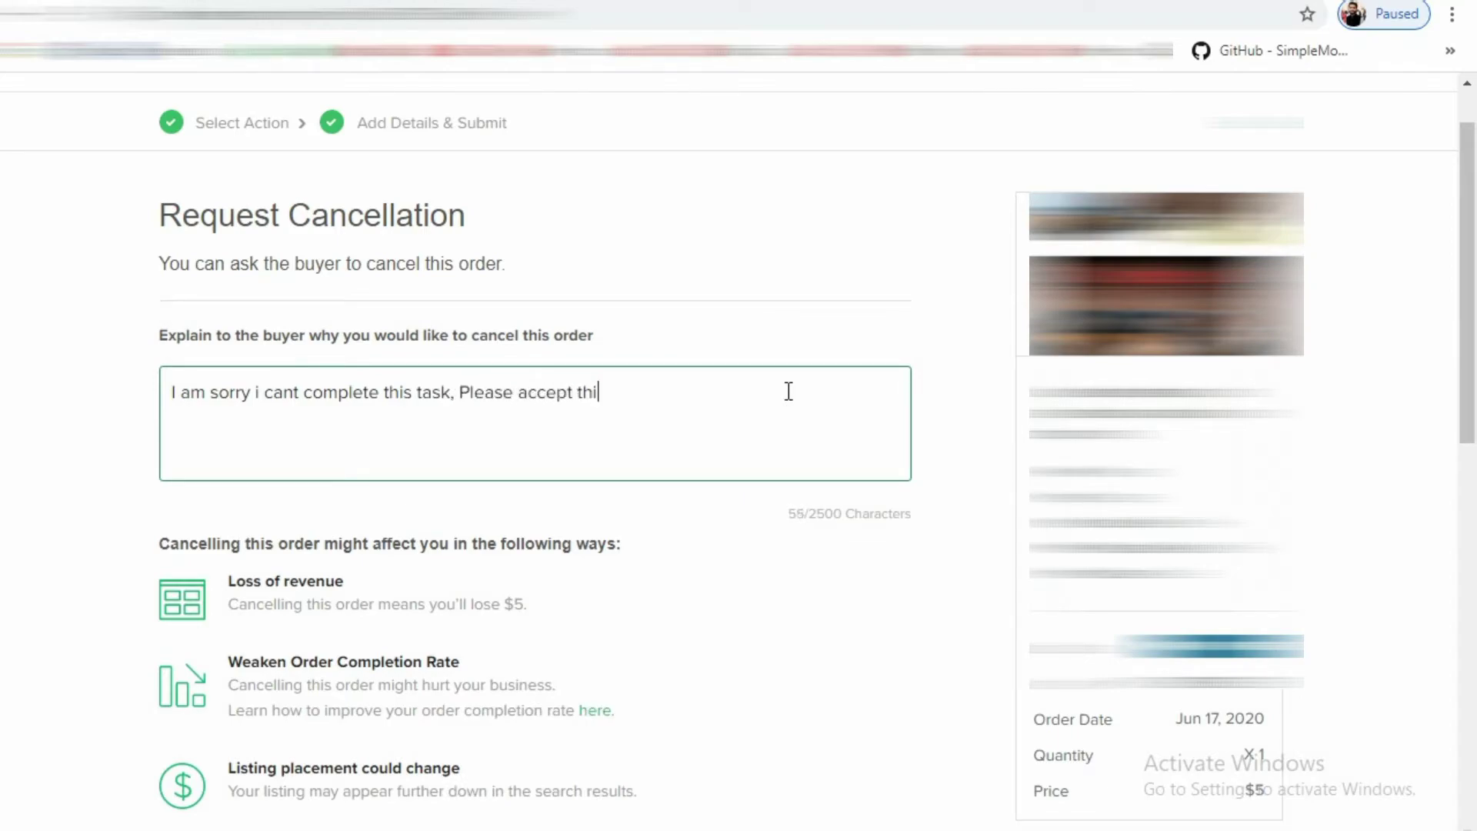
pyautogui.write('s offer and order ')
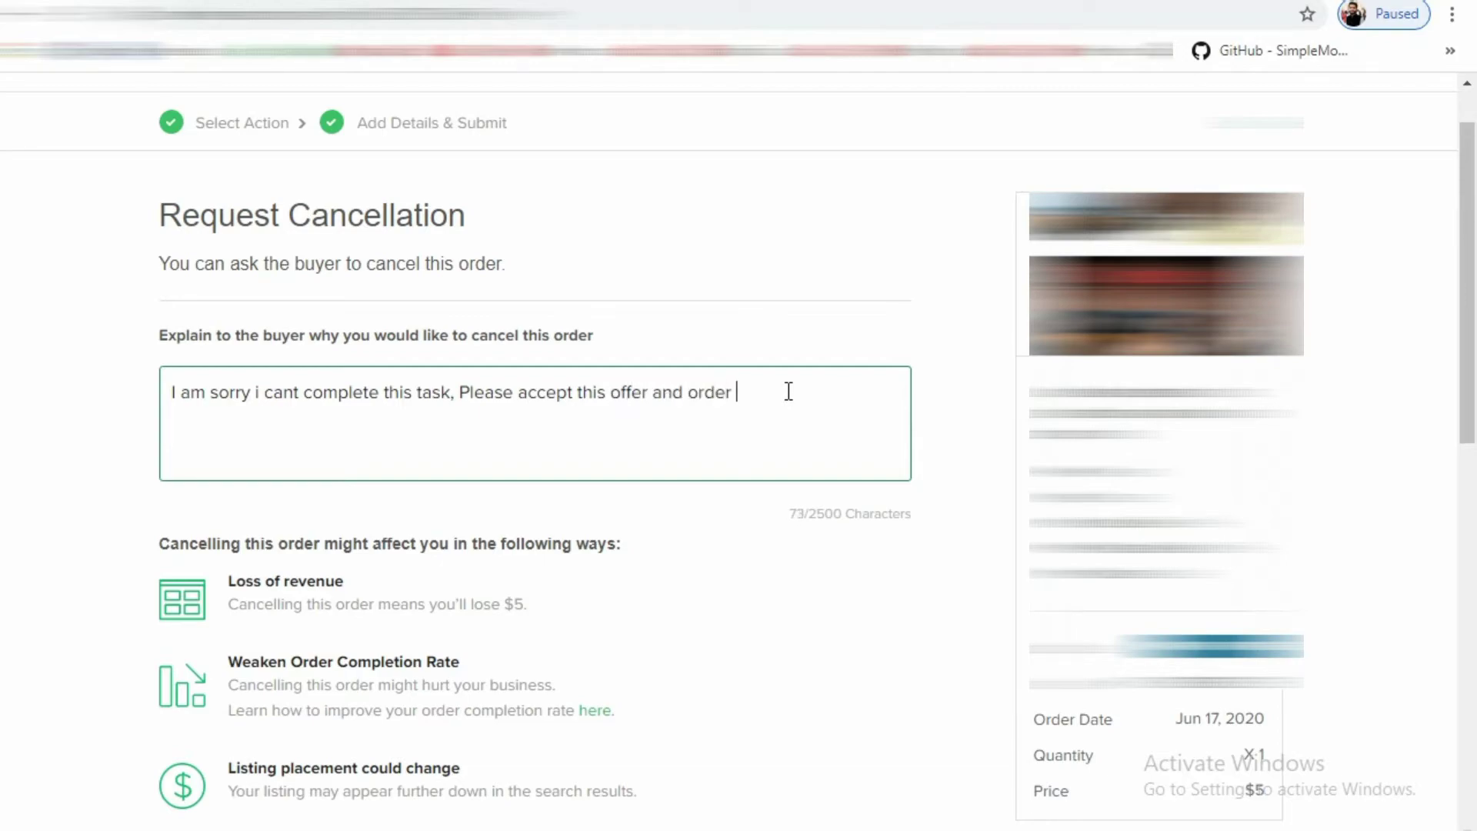
pyautogui.write('will be cancelled. You')
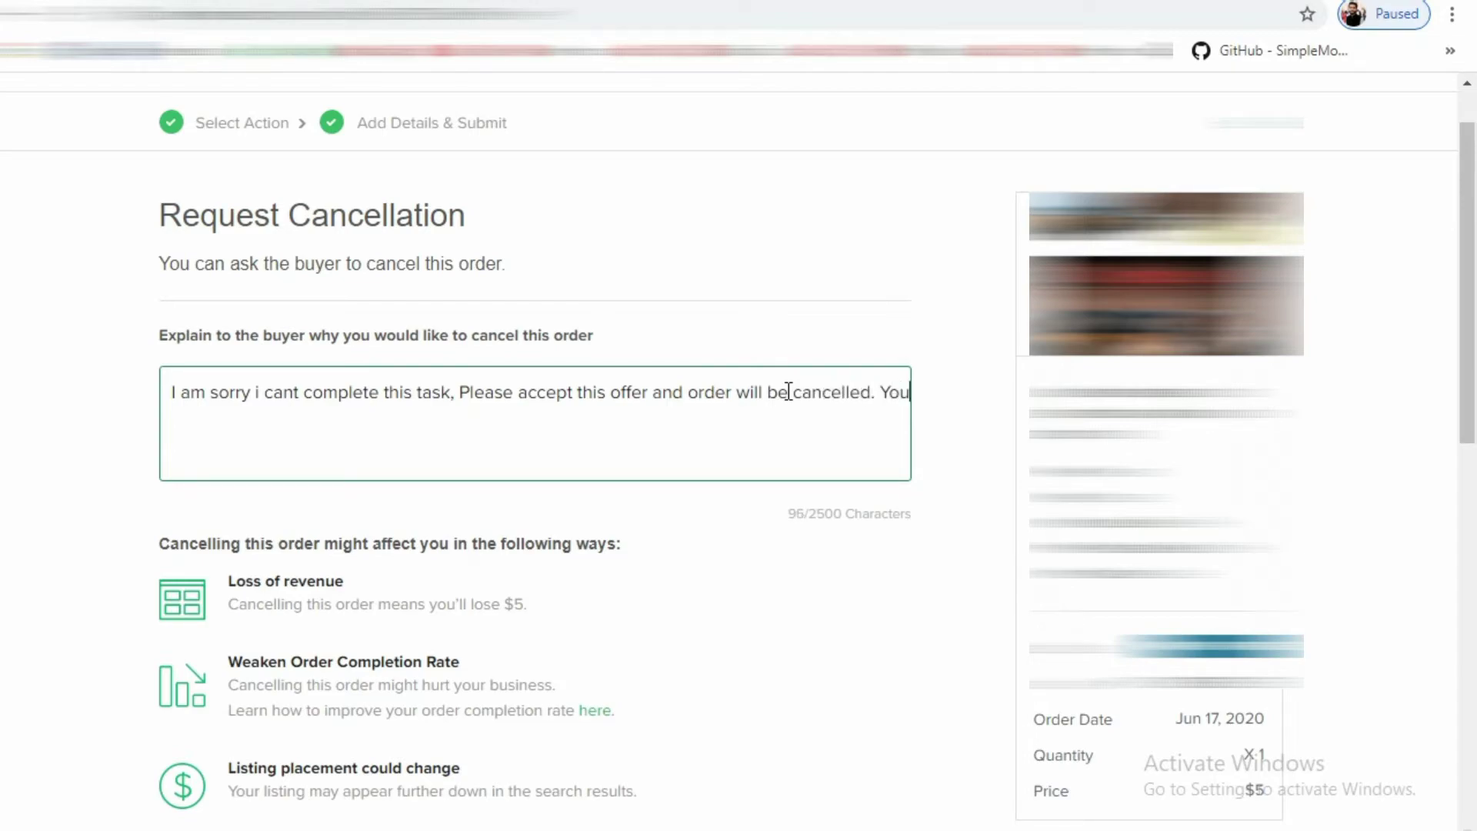
pyautogui.write('will')
pyautogui.write(' get ')
pyautogui.write('refund')
pyautogui.write(' if')
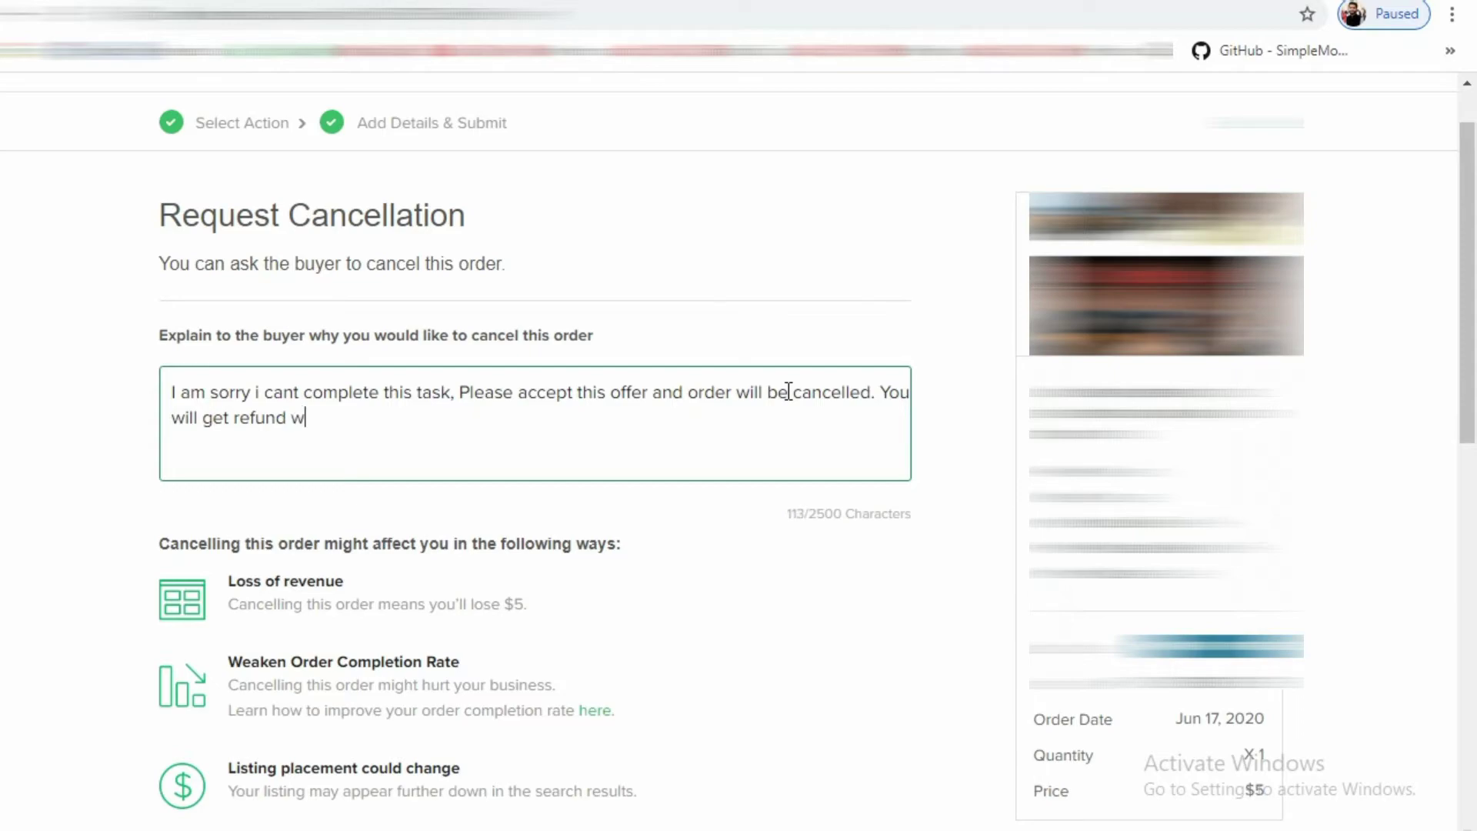
pyautogui.write('en order is cancelle')
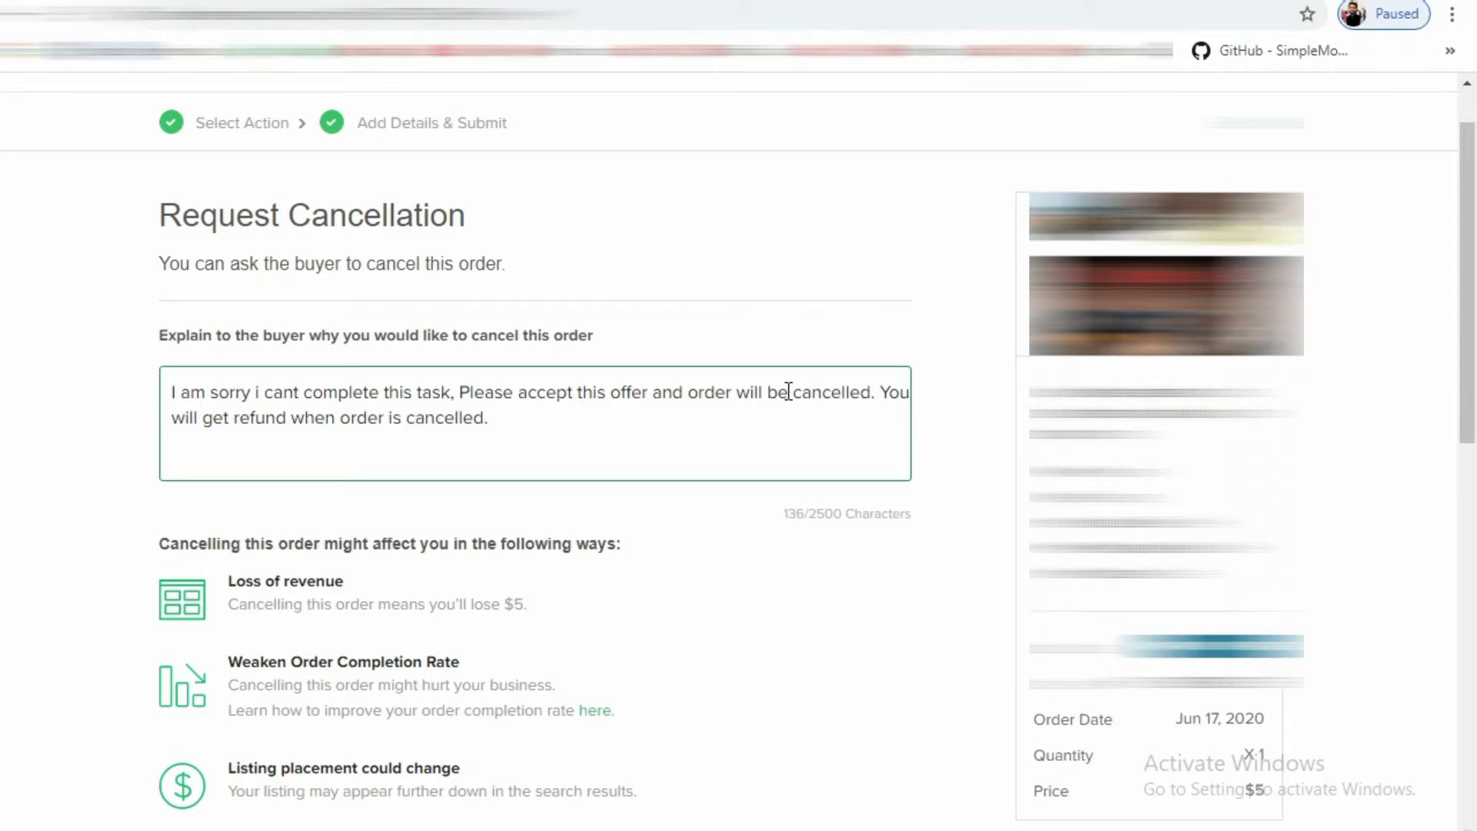
pyautogui.write('d.')
pyautogui.moveTo(1467, 285); pyautogui.dragTo(1468, 428)
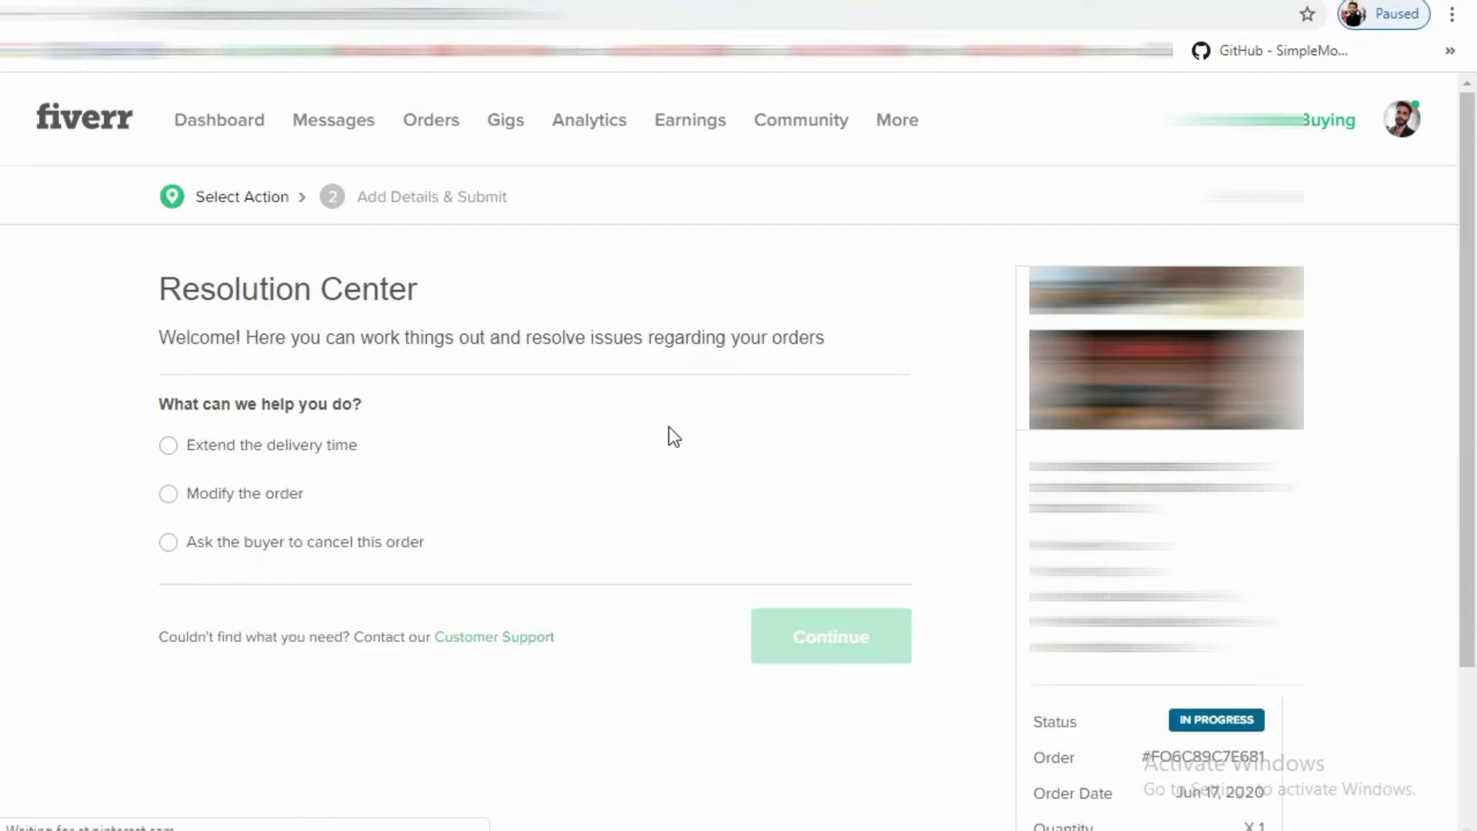
# Step: Choose to modify the order in the Resolution Center, with the reason "We couldn't agree on the price", and continue
pyautogui.click(169, 495)
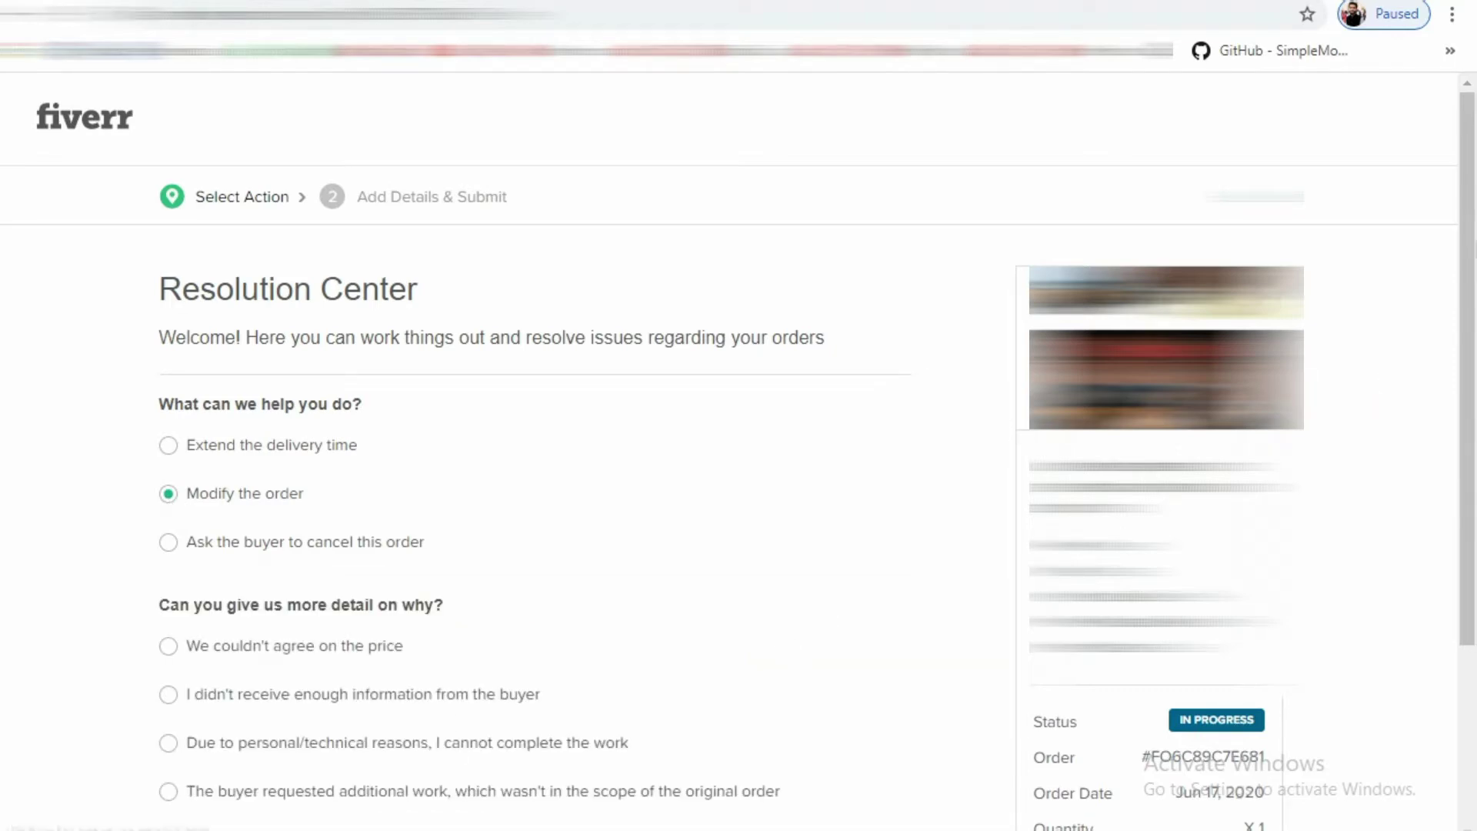
pyautogui.scroll(-2, 821, 616)
pyautogui.scroll(-3, 960, 459)
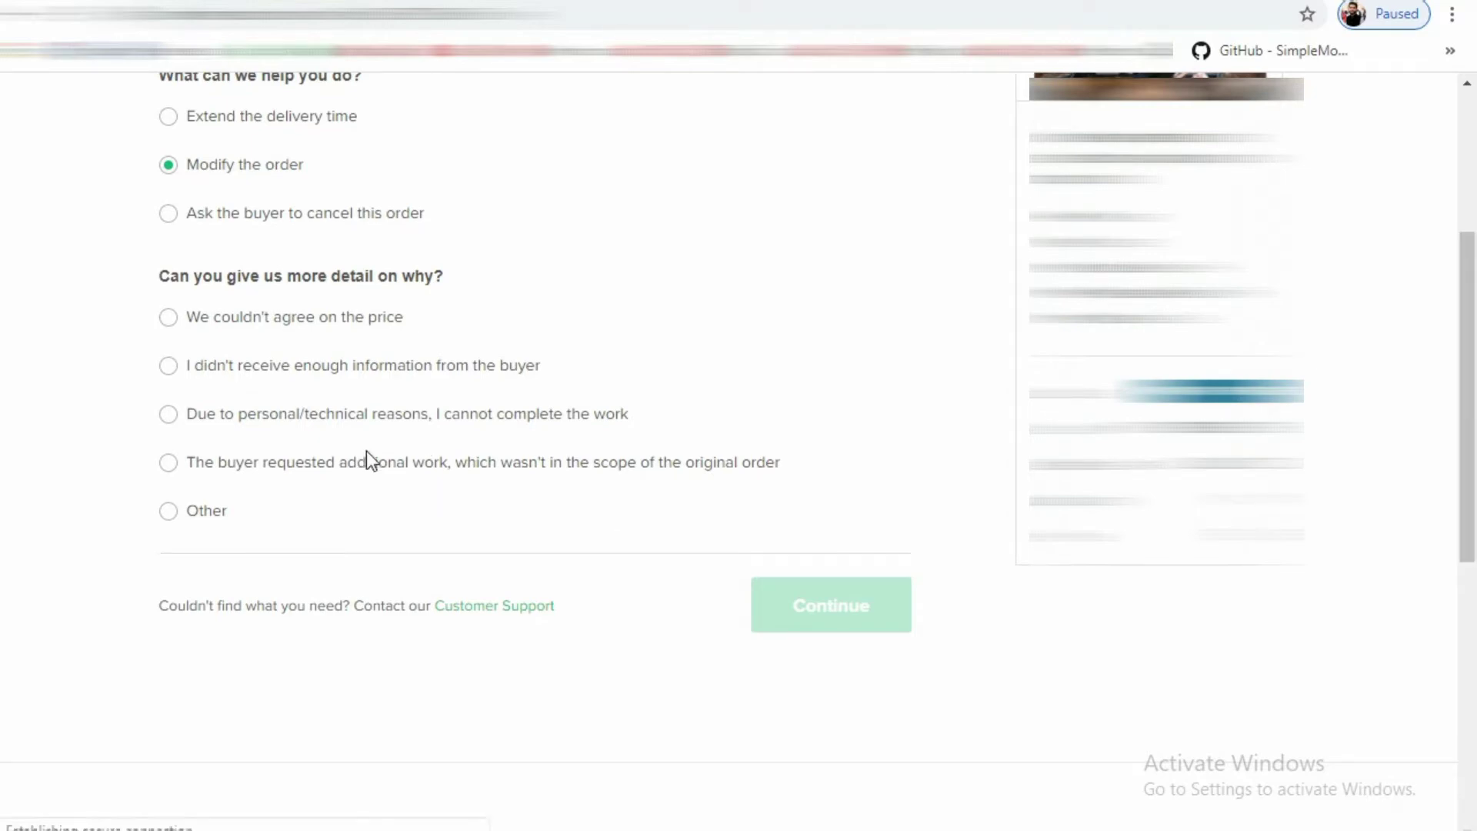
pyautogui.click(260, 465)
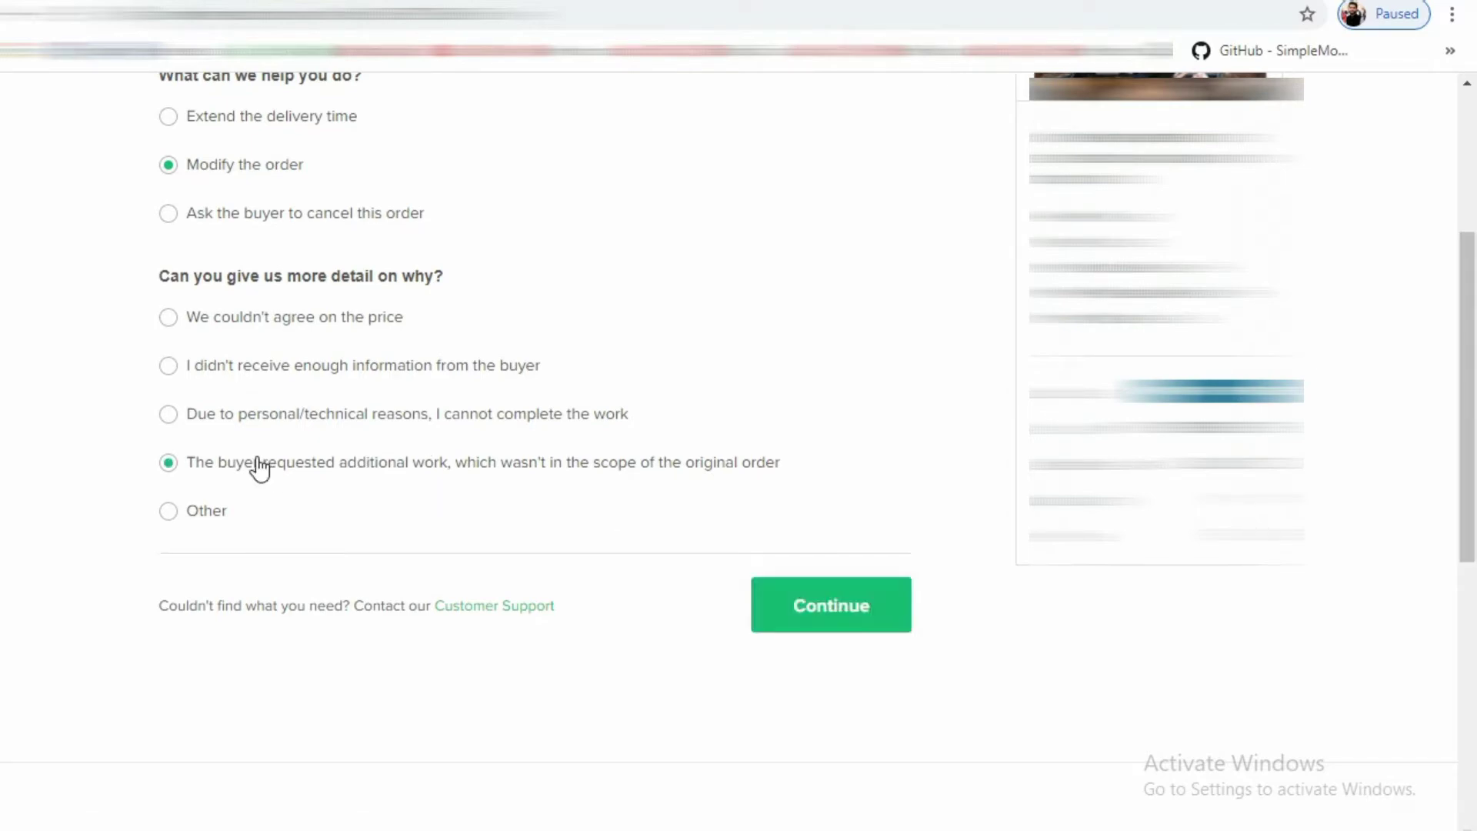
pyautogui.click(338, 377)
pyautogui.click(312, 322)
pyautogui.click(755, 597)
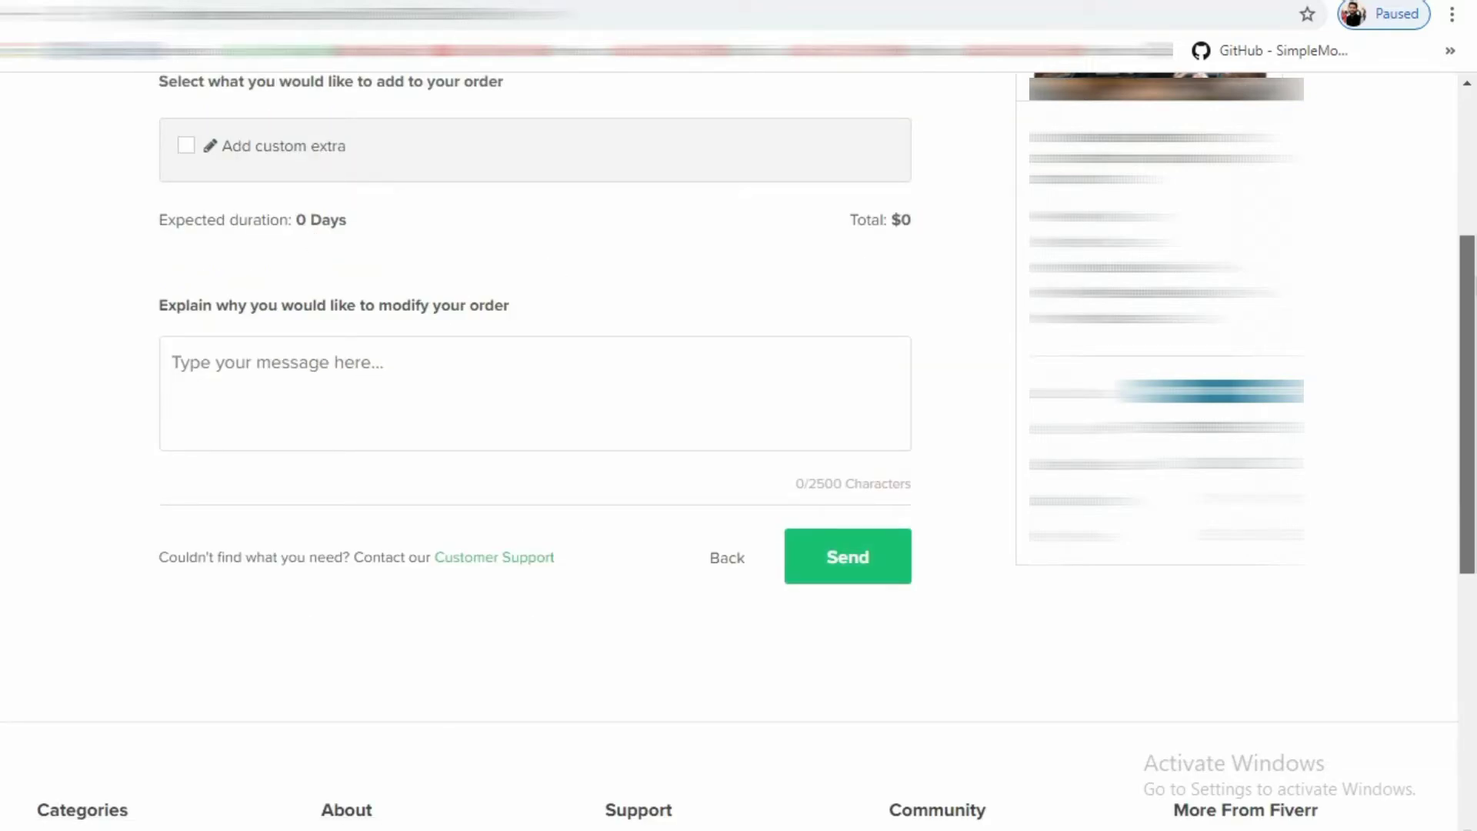
# Step: Add a custom extra to the order for an extra $5 and an additional 1 day
pyautogui.moveTo(1469, 339); pyautogui.dragTo(1469, 223)
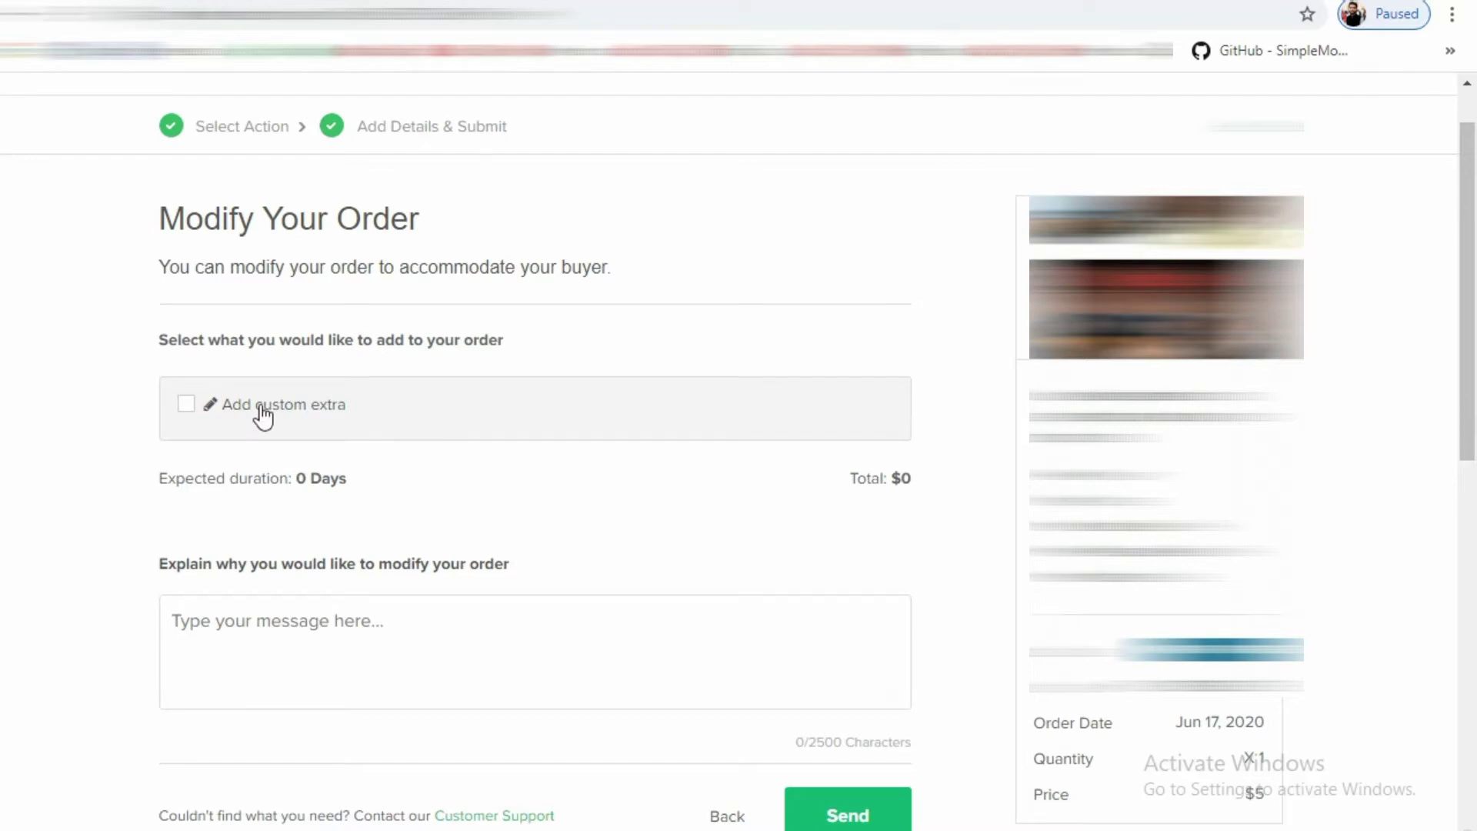
pyautogui.click(189, 412)
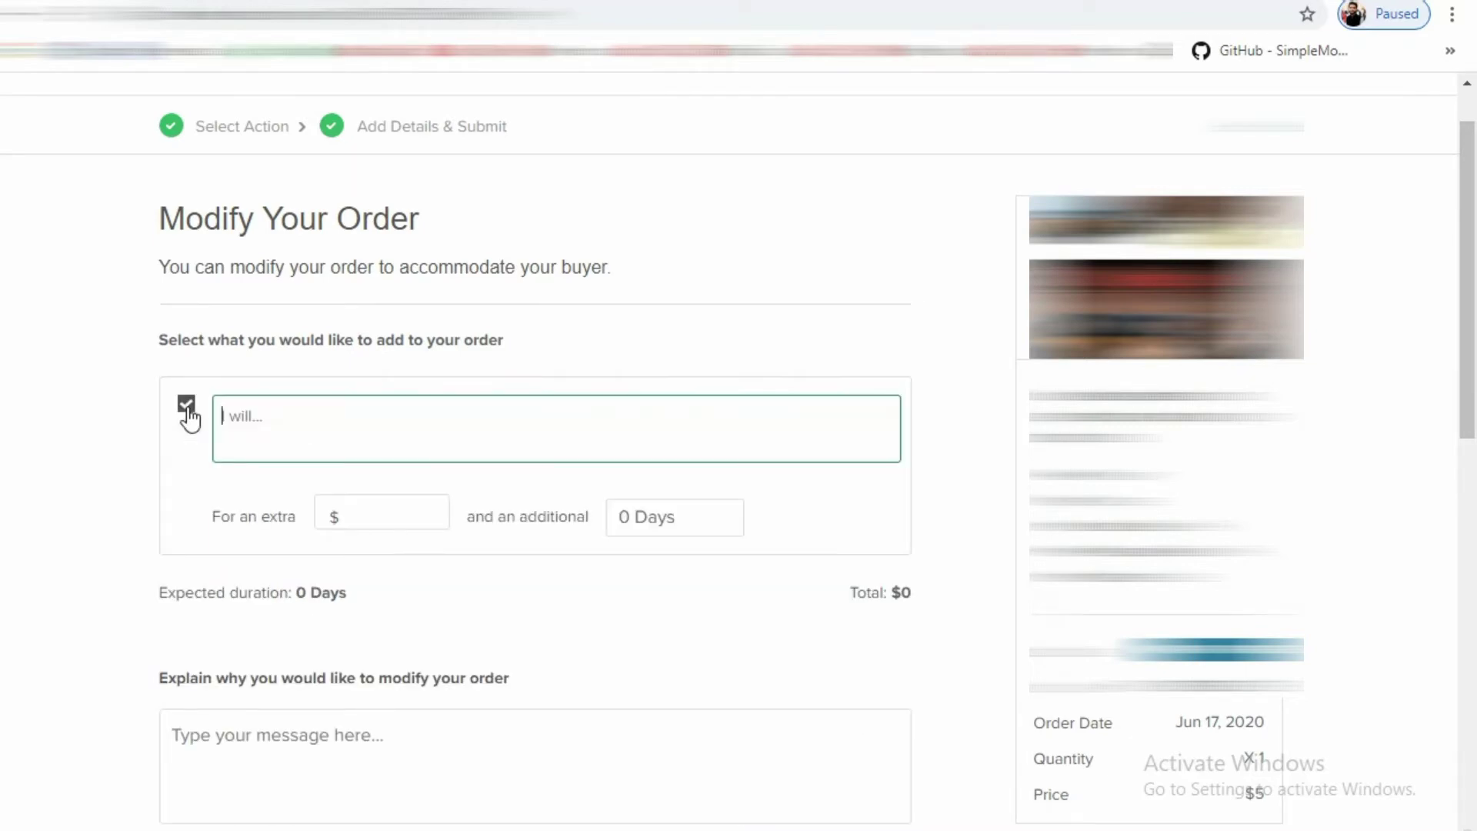
pyautogui.click(369, 512)
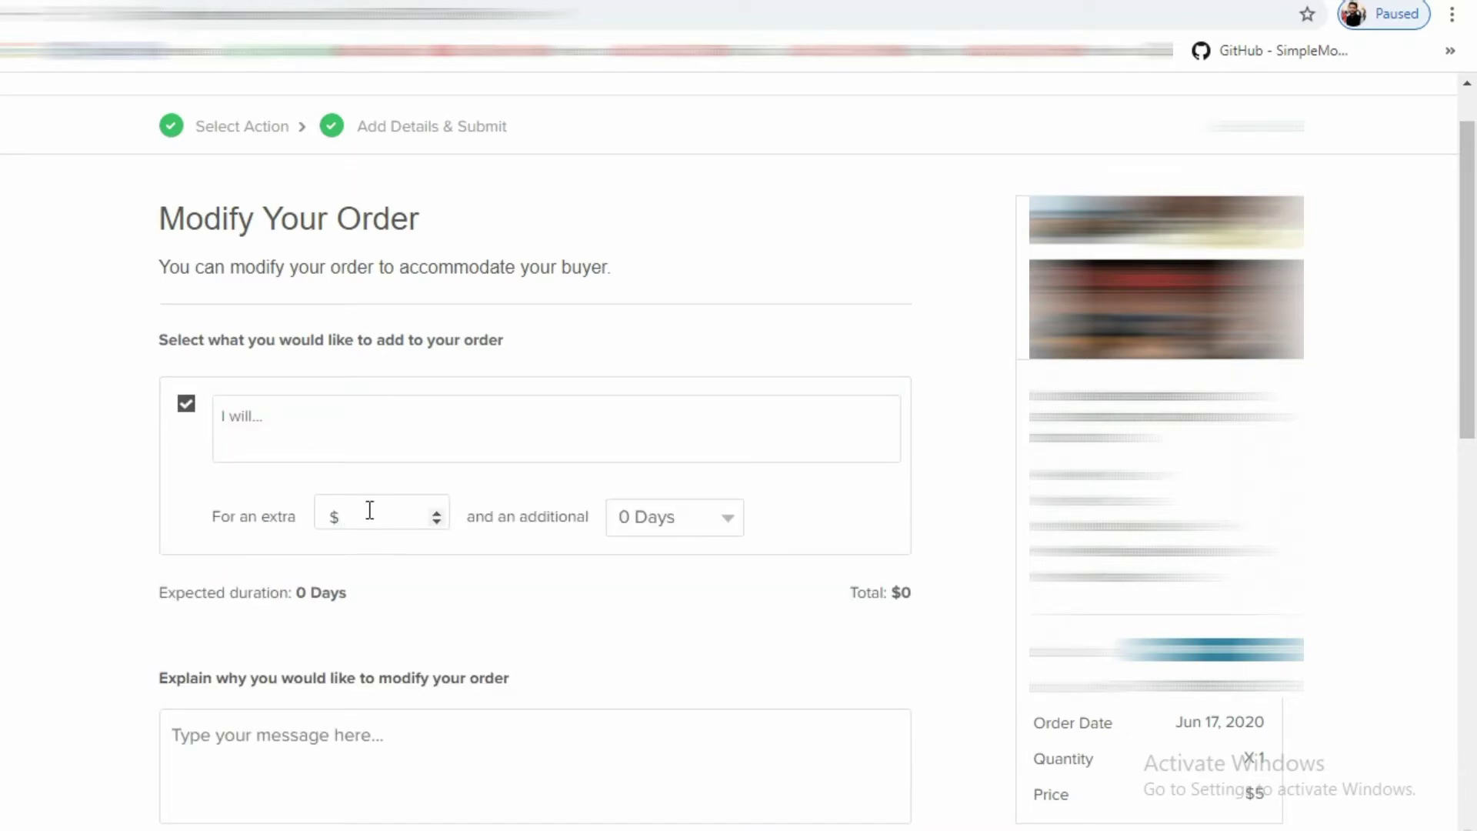
pyautogui.write('5')
pyautogui.click(686, 515)
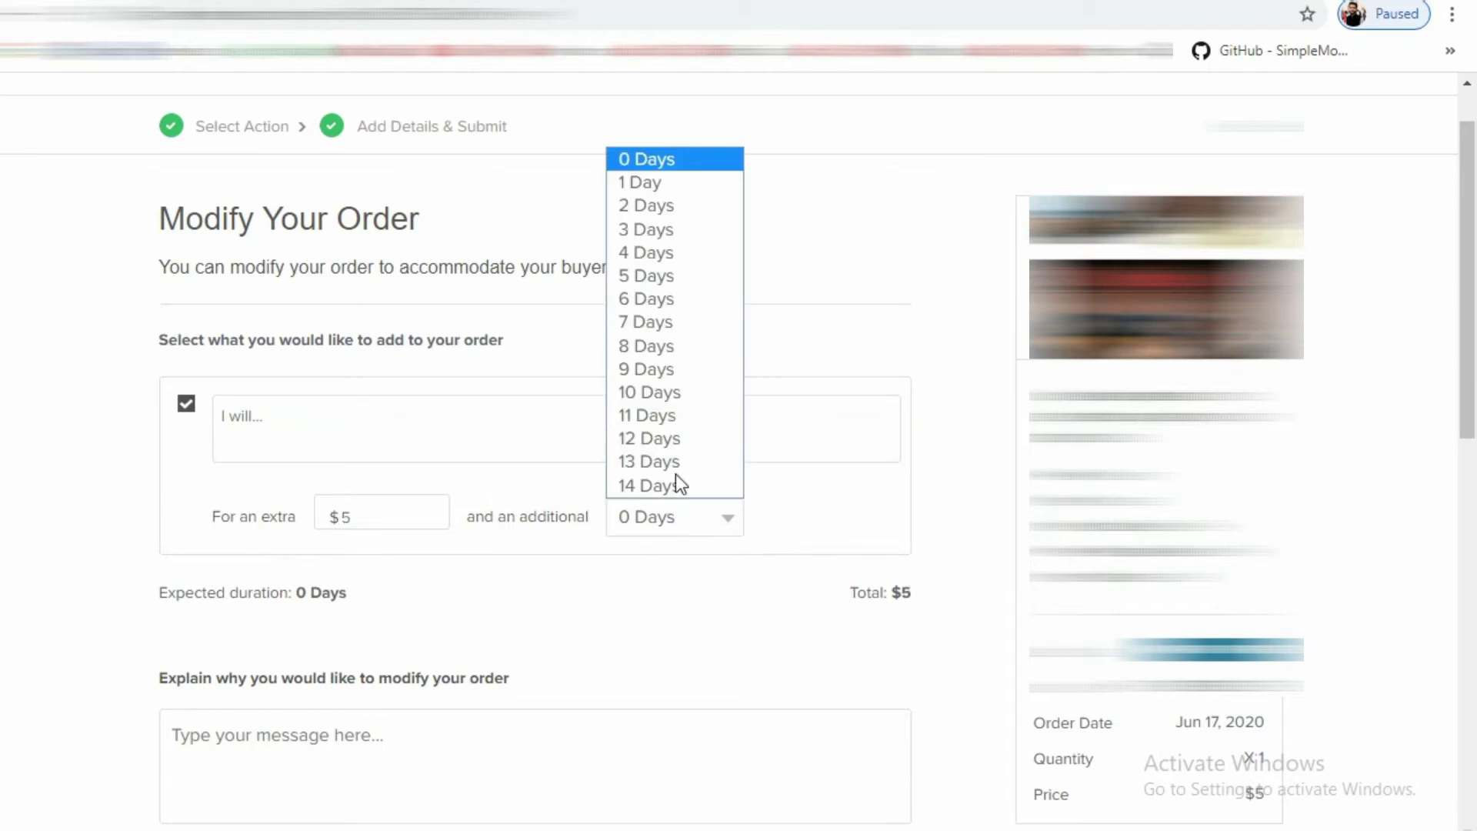
pyautogui.click(650, 182)
# Step: Describe the custom extra as "i will do what you have asked. But i need reasonable budget,"
pyautogui.click(302, 404)
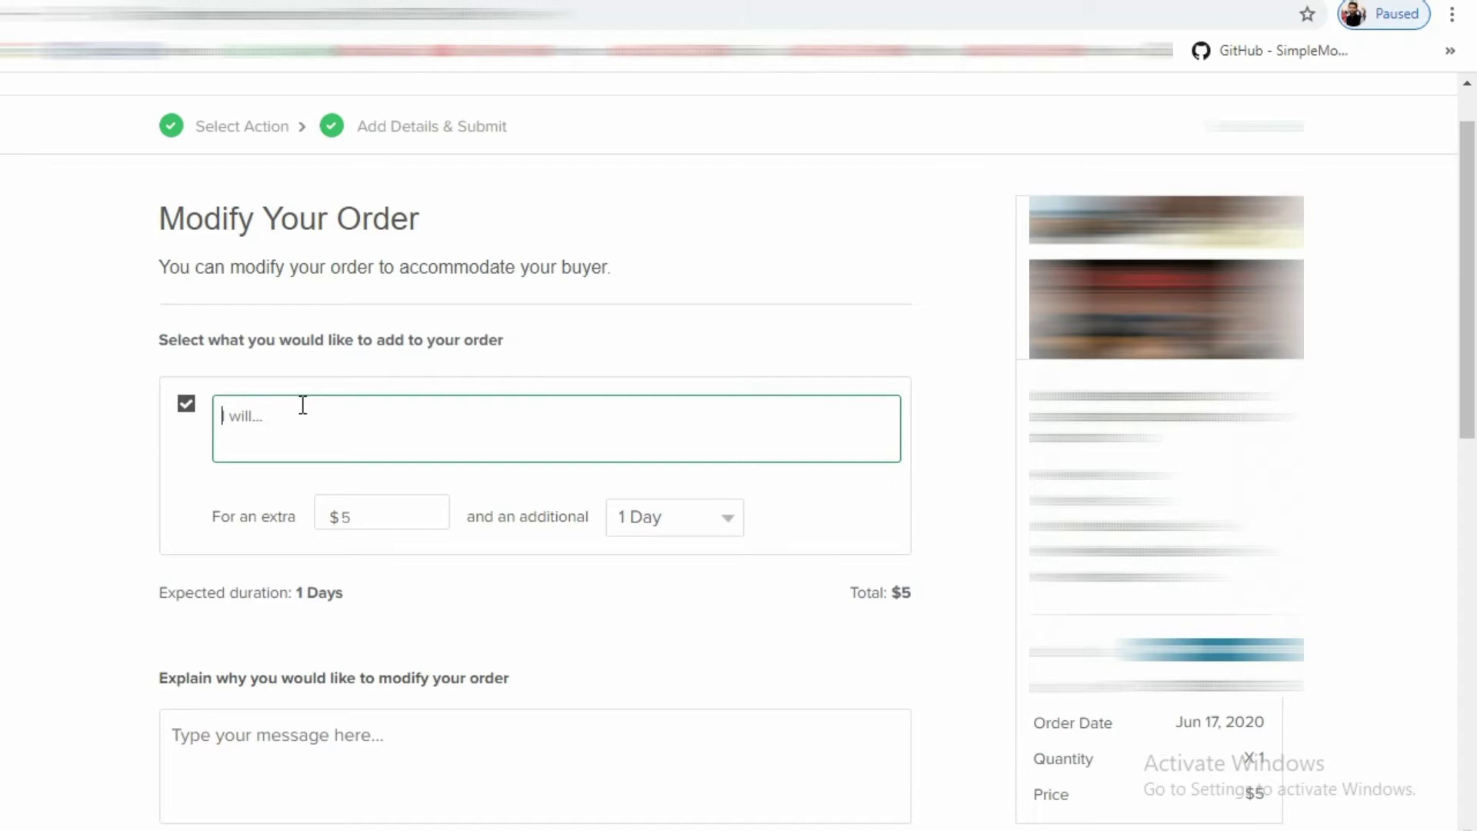
pyautogui.write('i will do what you have asked')
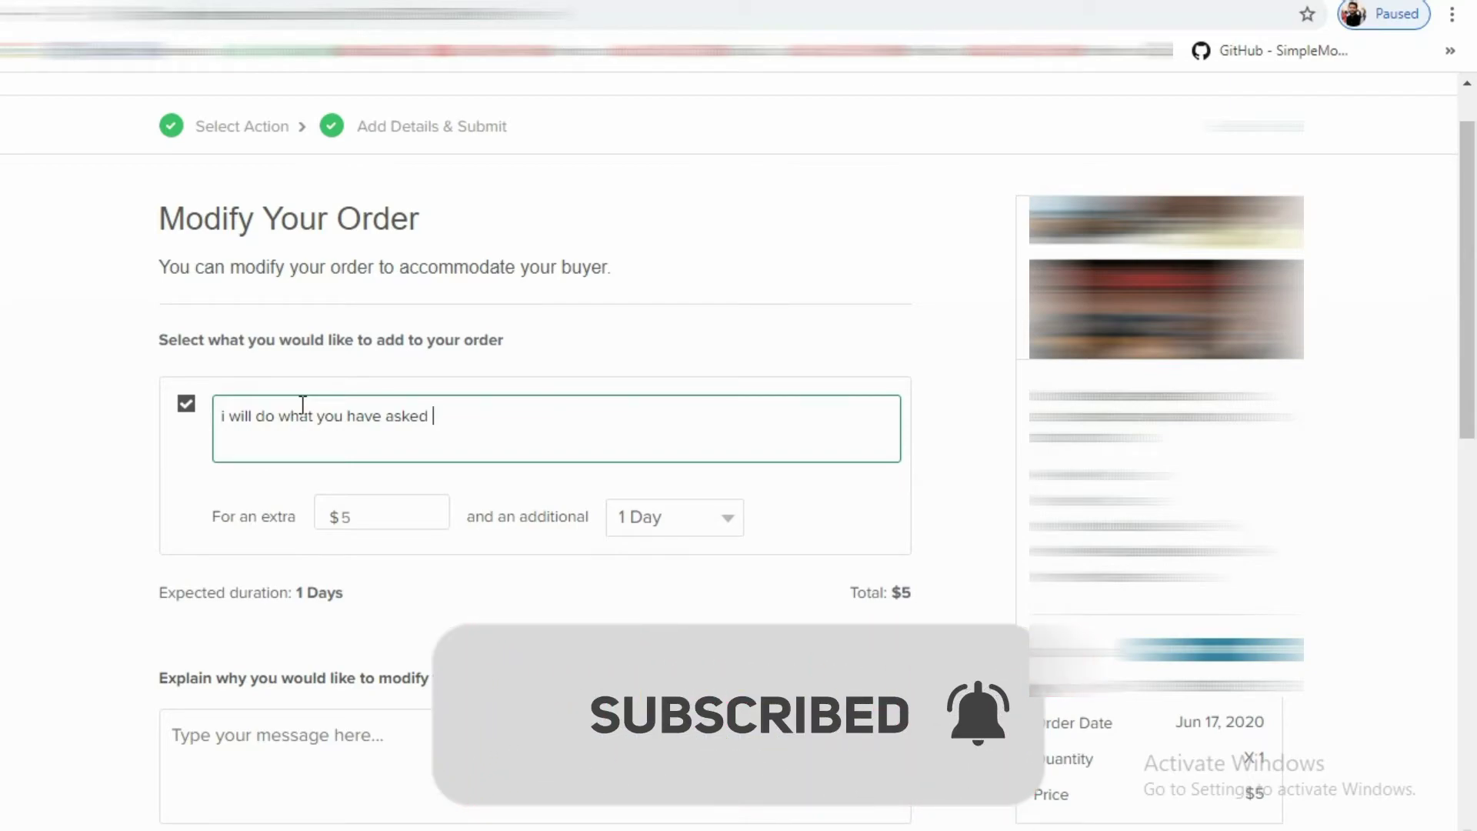
pyautogui.write('. But i need me')
pyautogui.press('BackSpace')
pyautogui.press('BackSpace')
pyautogui.write('reas')
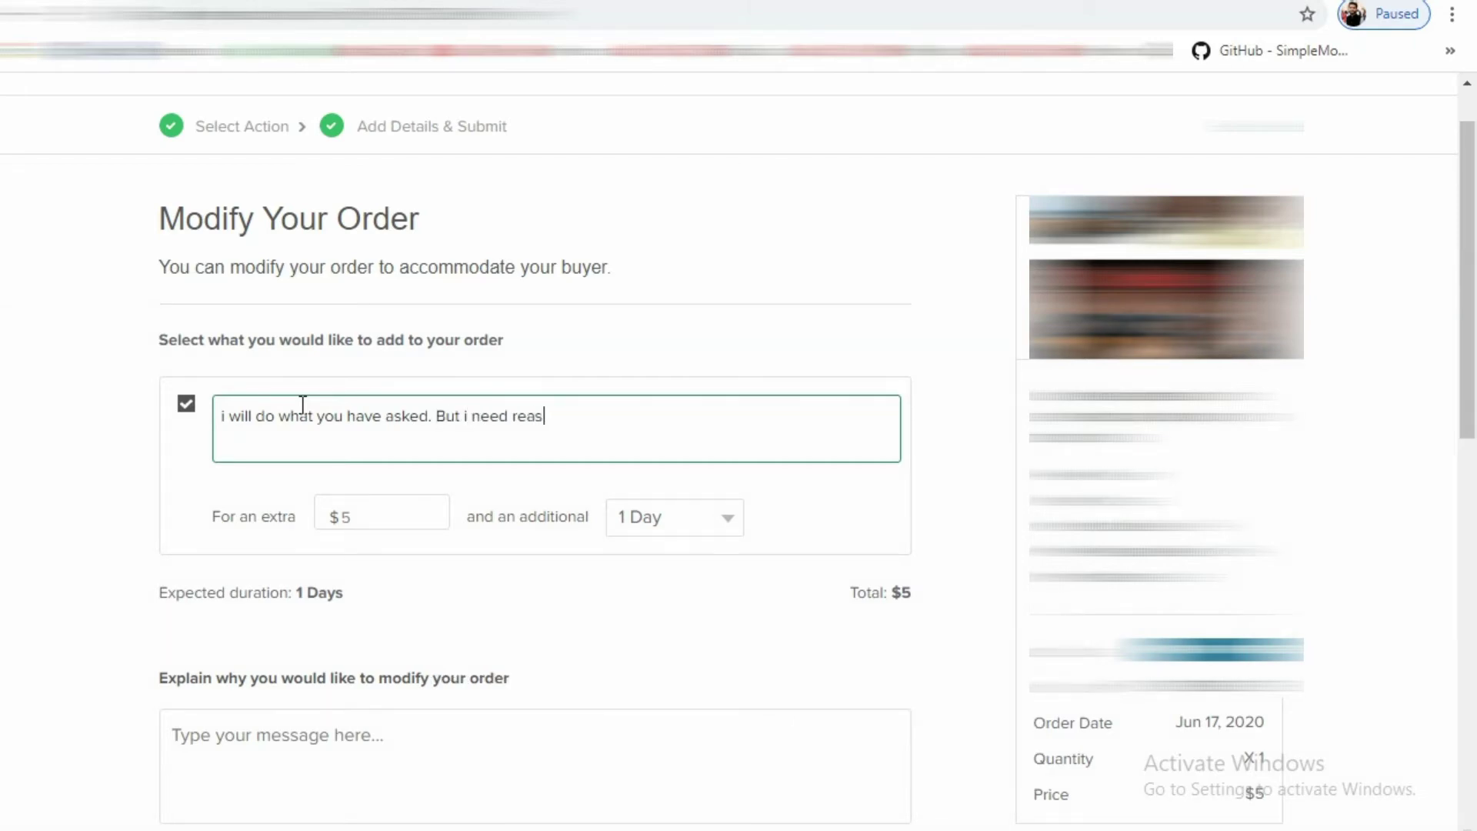
pyautogui.write('onable budget')
pyautogui.write('.')
# Step: Extend the custom extra's description with "Please accept this offer and pay reasonable price. etc etc"
pyautogui.write(' Please ac')
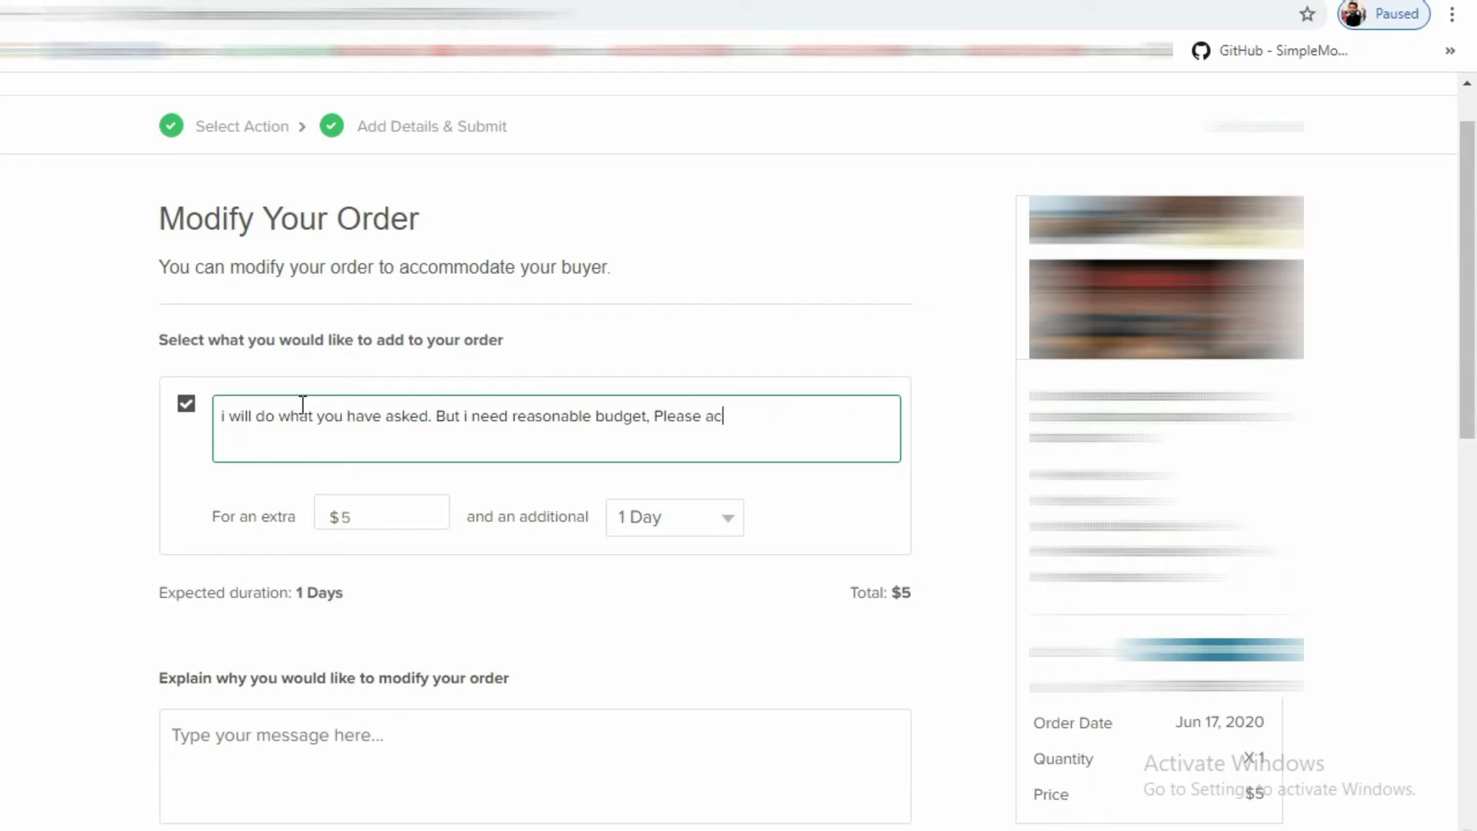
pyautogui.write('cept this offer and')
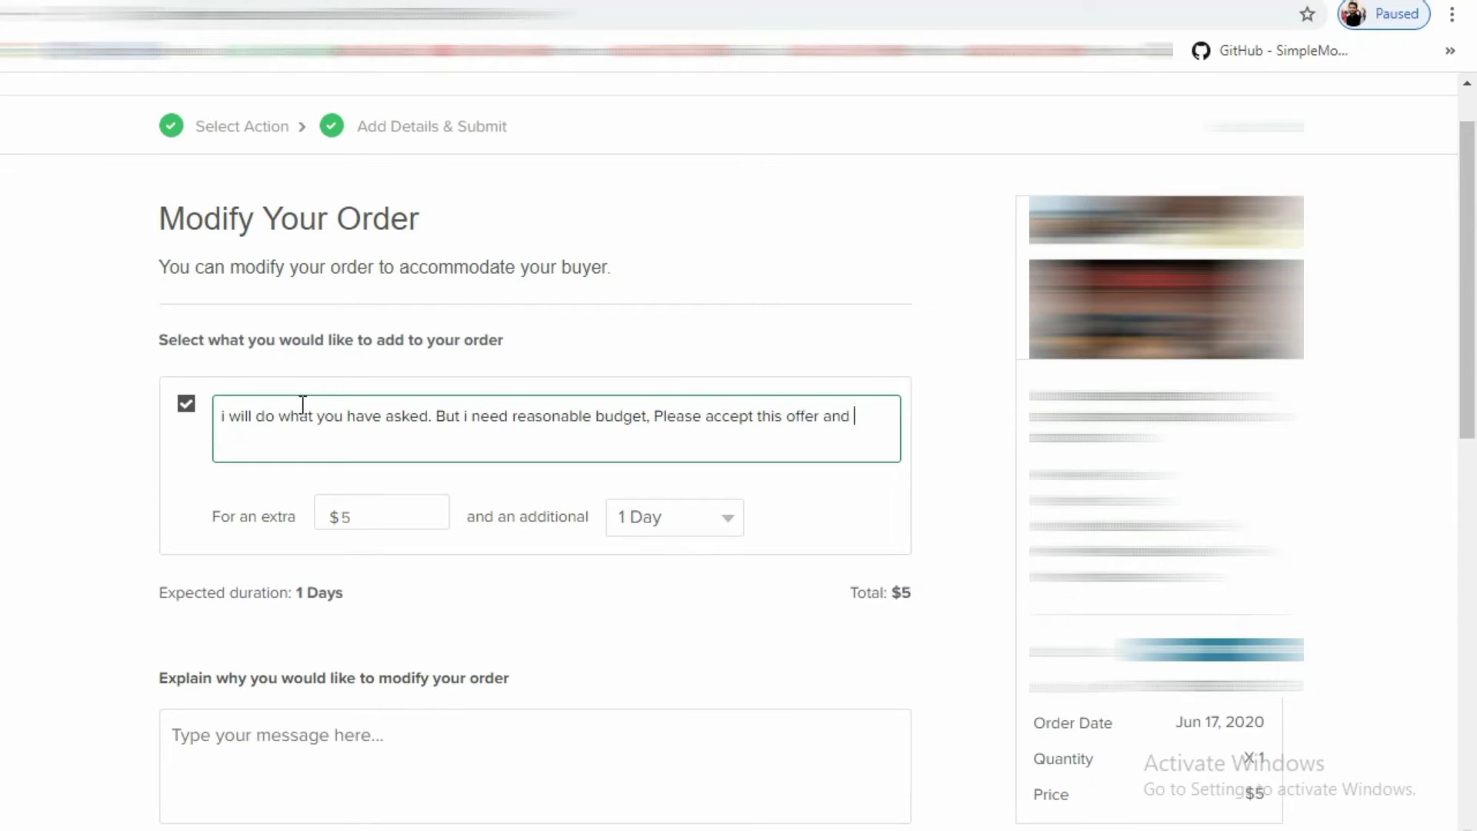
pyautogui.write('pay reasonable prce')
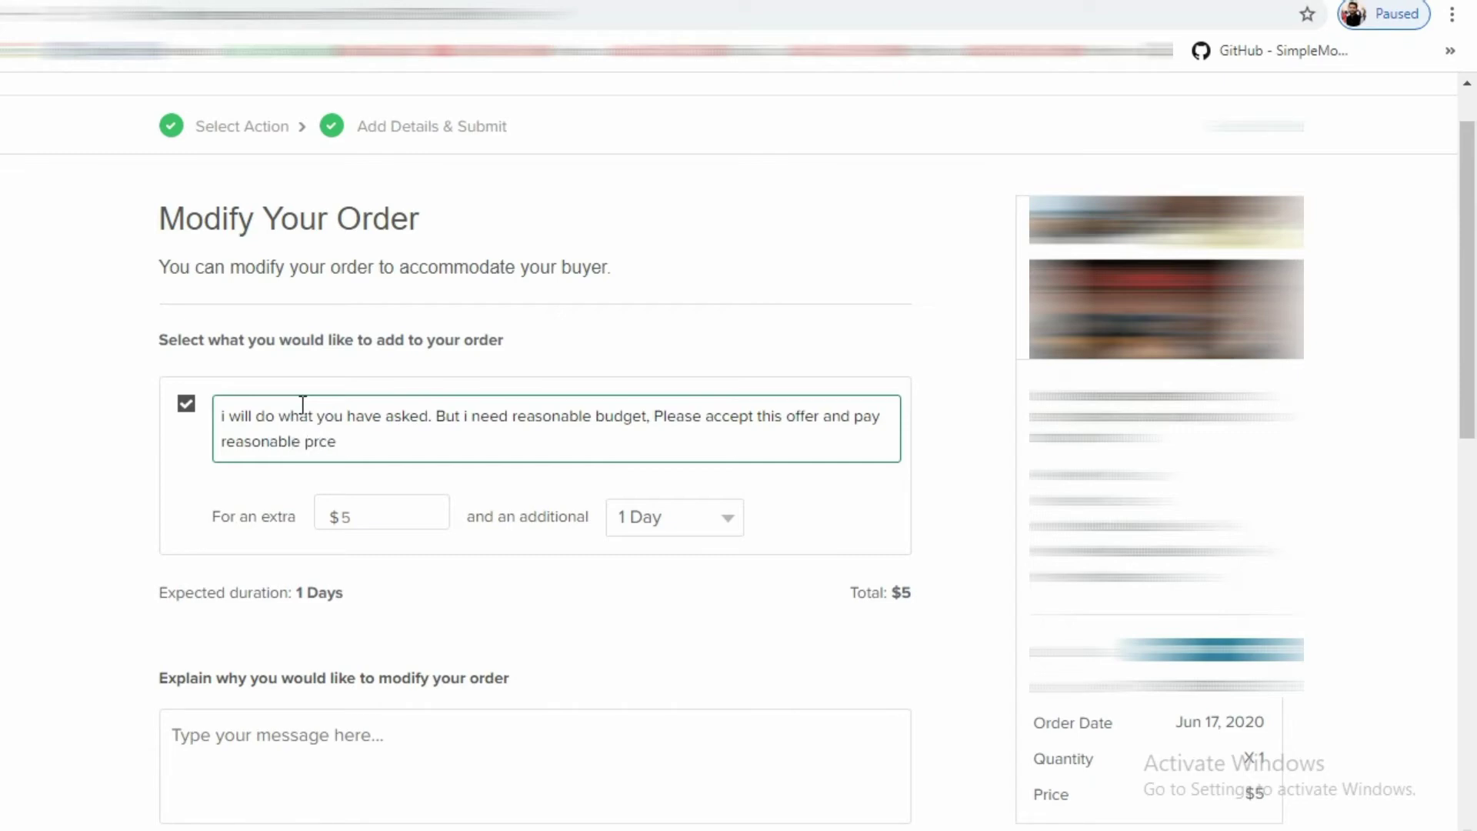
pyautogui.press('BackSpace')
pyautogui.press('BackSpace')
pyautogui.write('ice. etc etc')
# Step: Move all text after "i will do what you have asked" from the custom extra's description into the explanation for modifying the order
pyautogui.moveTo(432, 416); pyautogui.dragTo(438, 432)
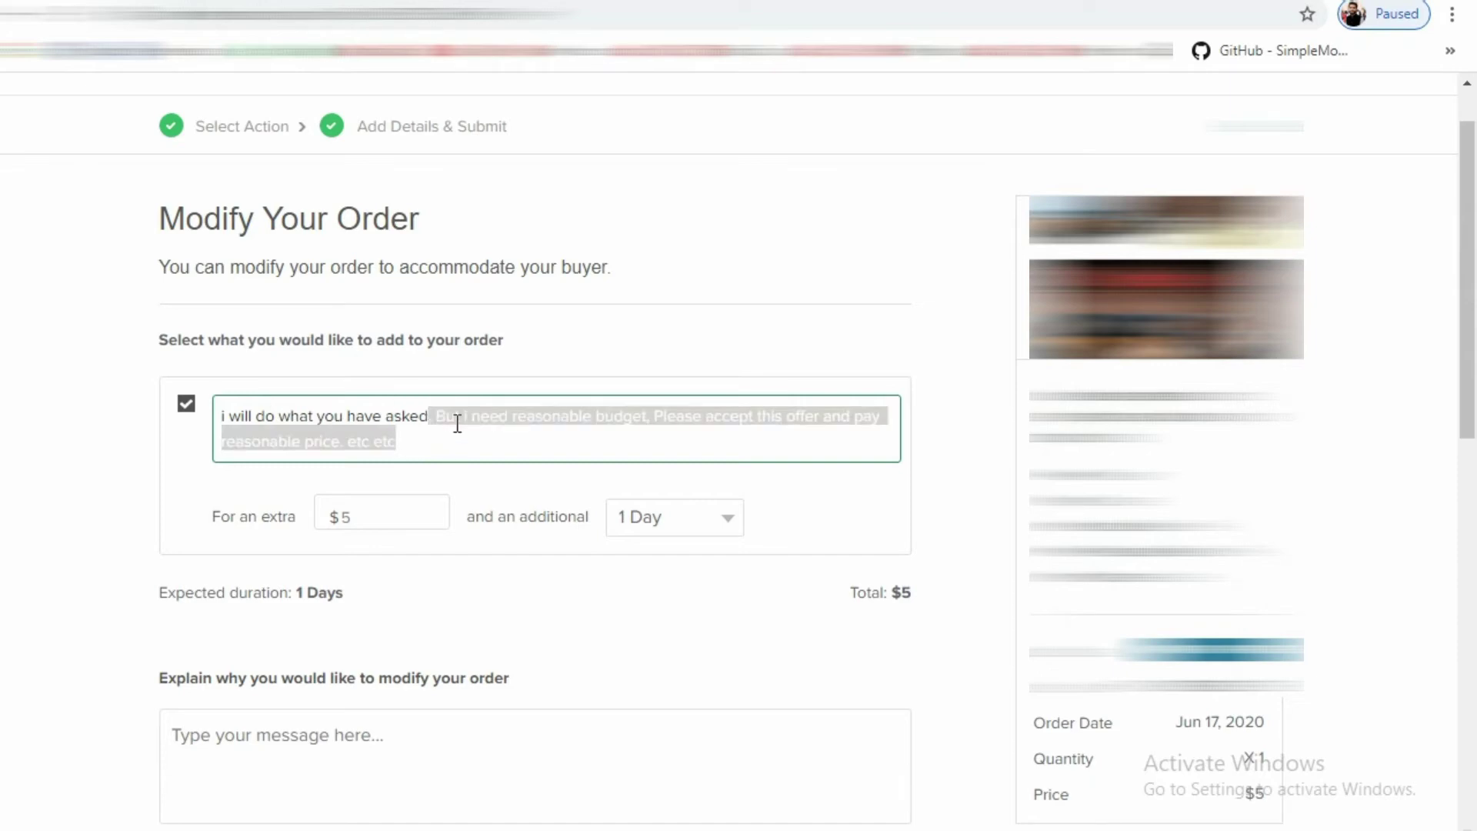
pyautogui.rightClick(457, 422)
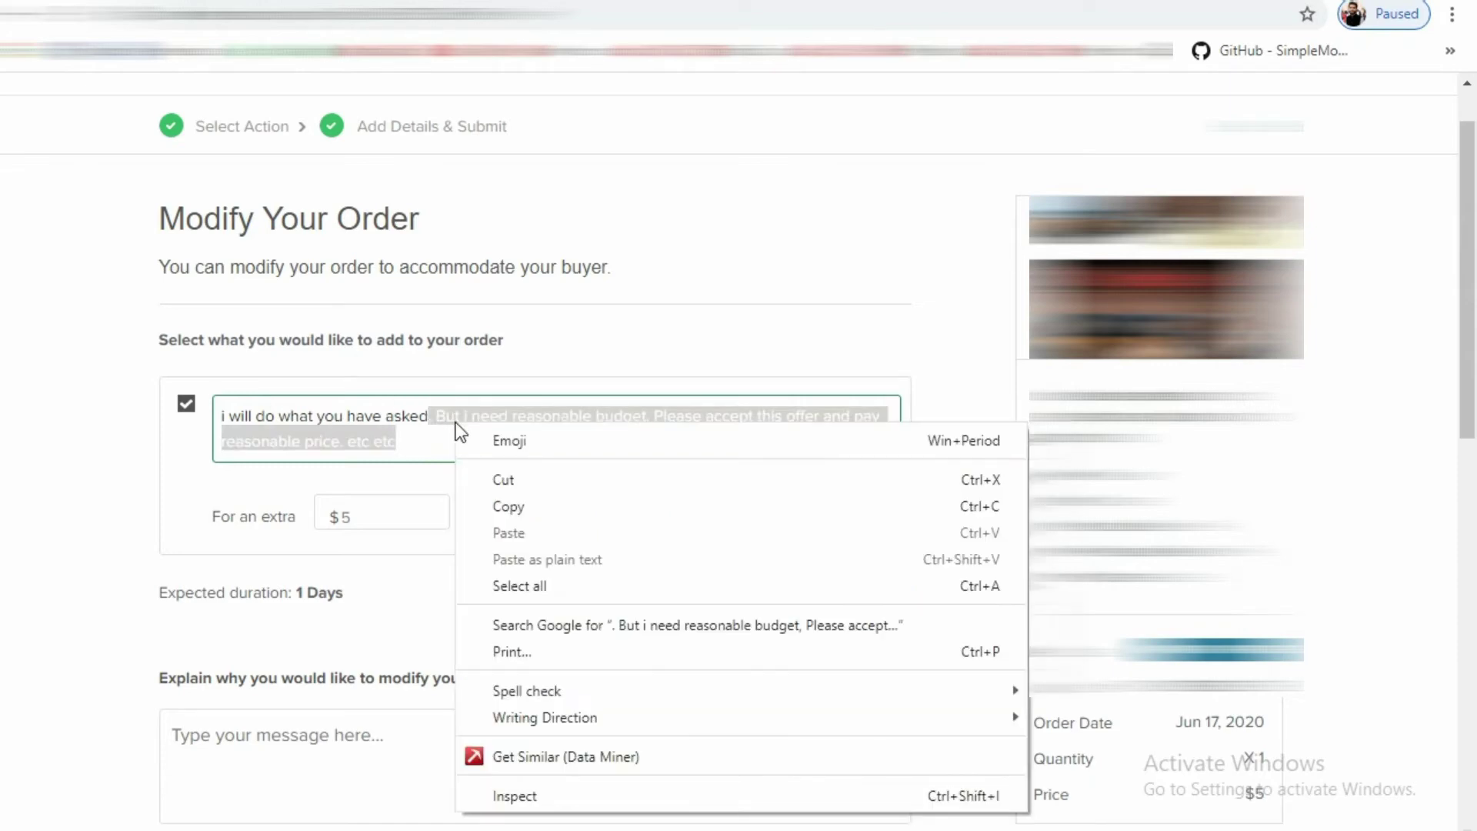
pyautogui.click(501, 480)
pyautogui.click(310, 732)
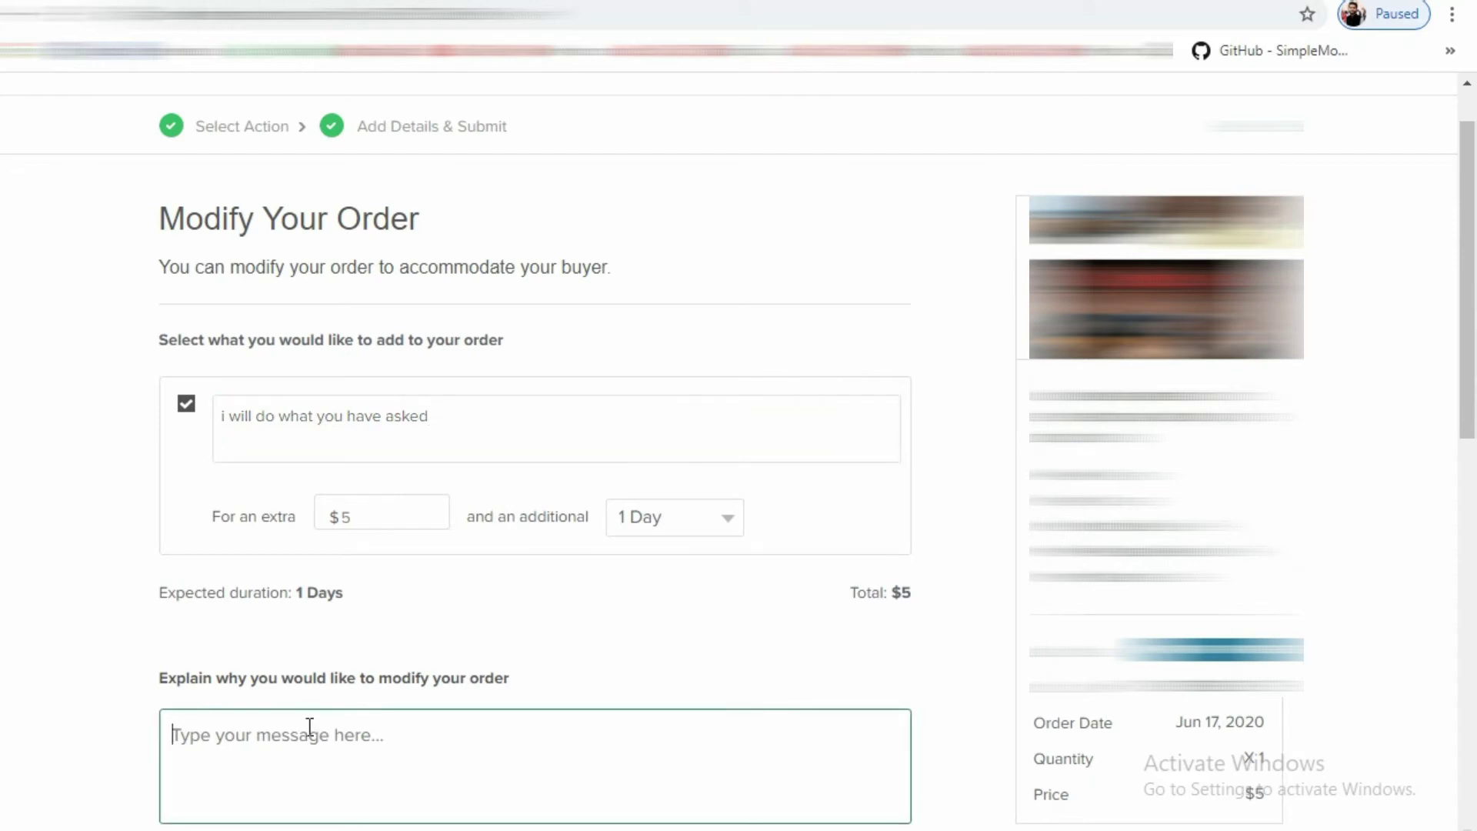
pyautogui.rightClick(311, 733)
pyautogui.click(380, 512)
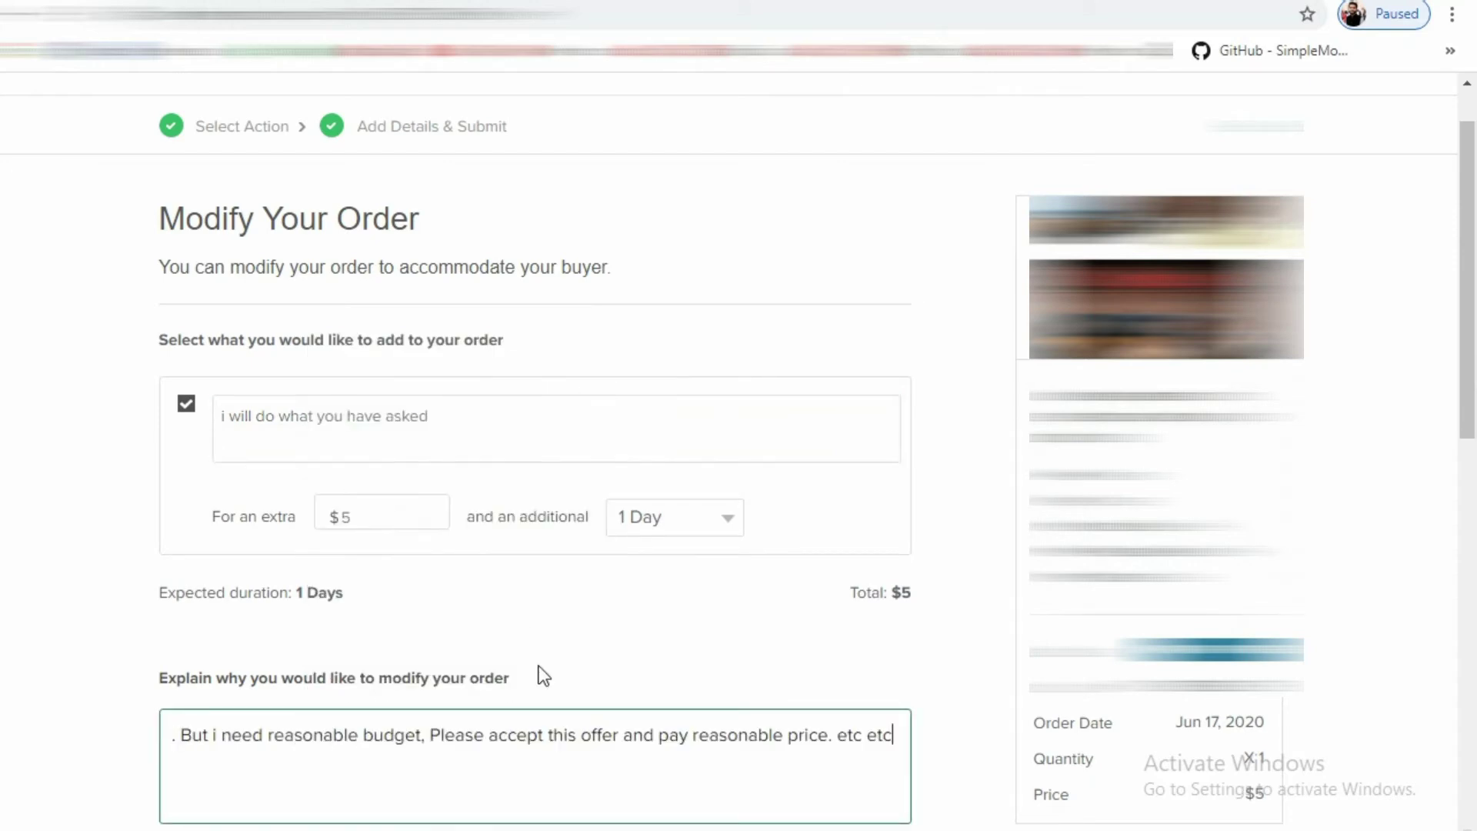
pyautogui.scroll(-3, 933, 682)
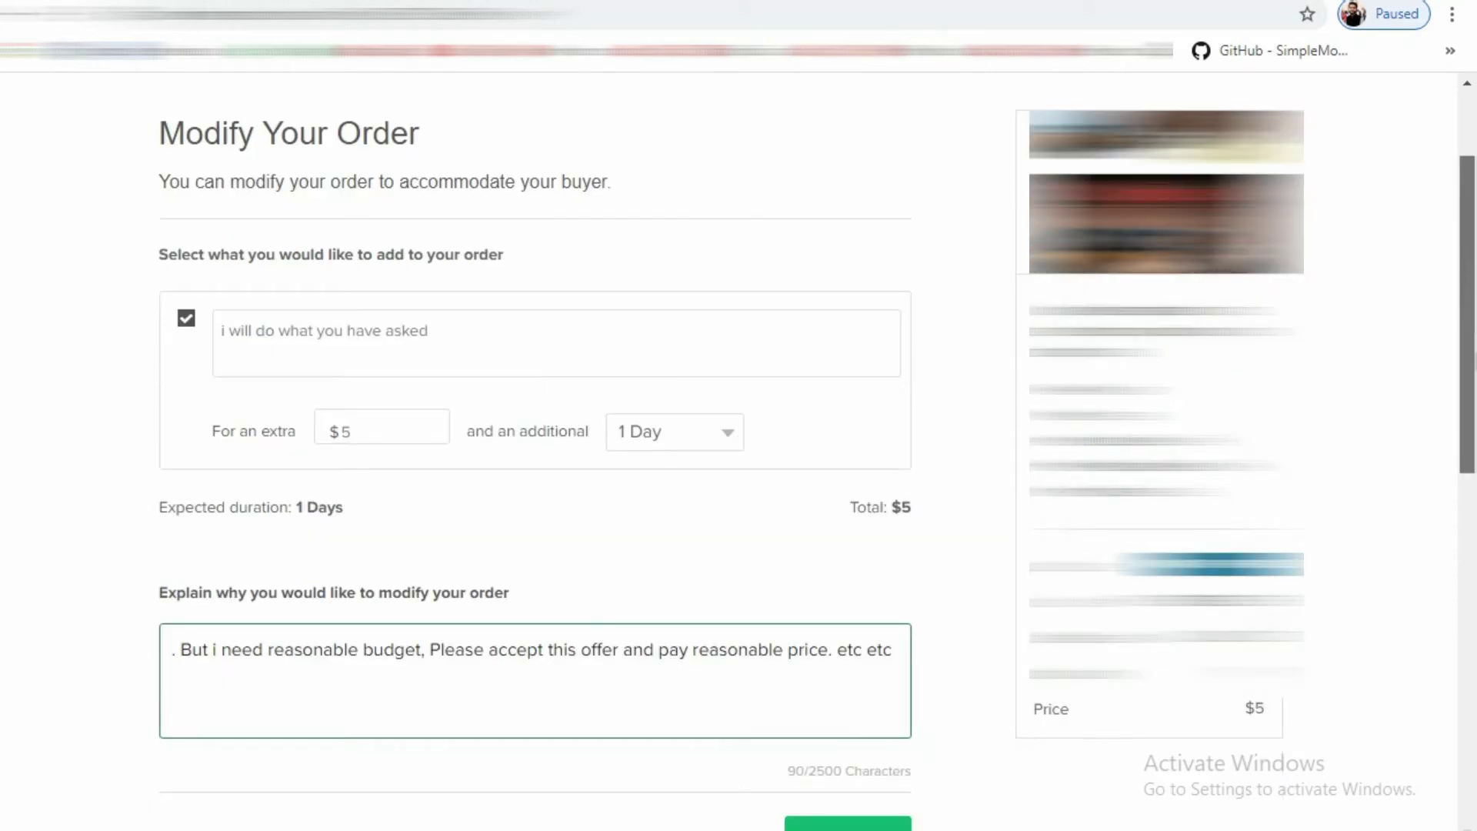
pyautogui.moveTo(1475, 416); pyautogui.dragTo(1445, 495)
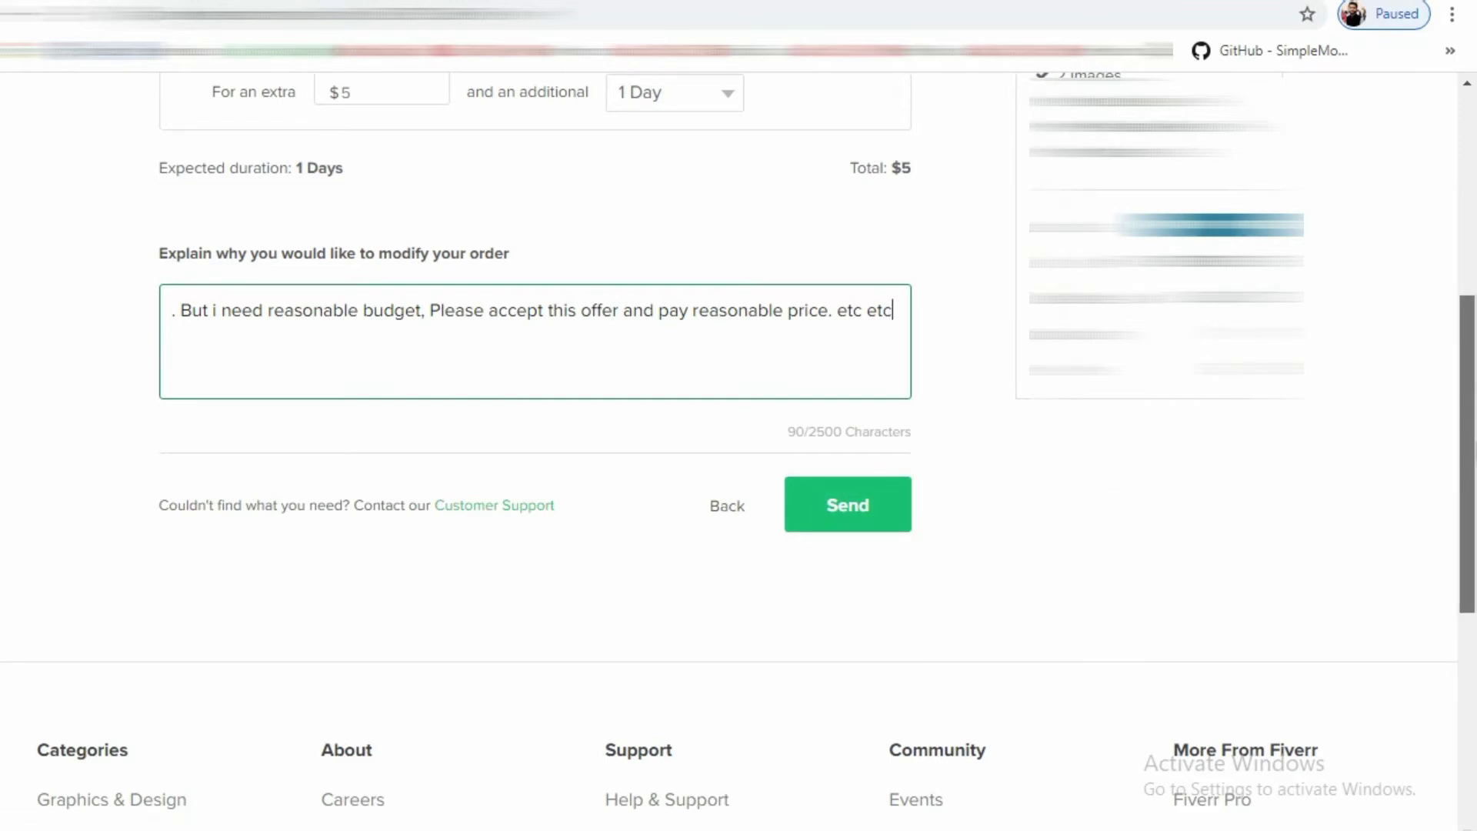
pyautogui.scroll(6, 738, 415)
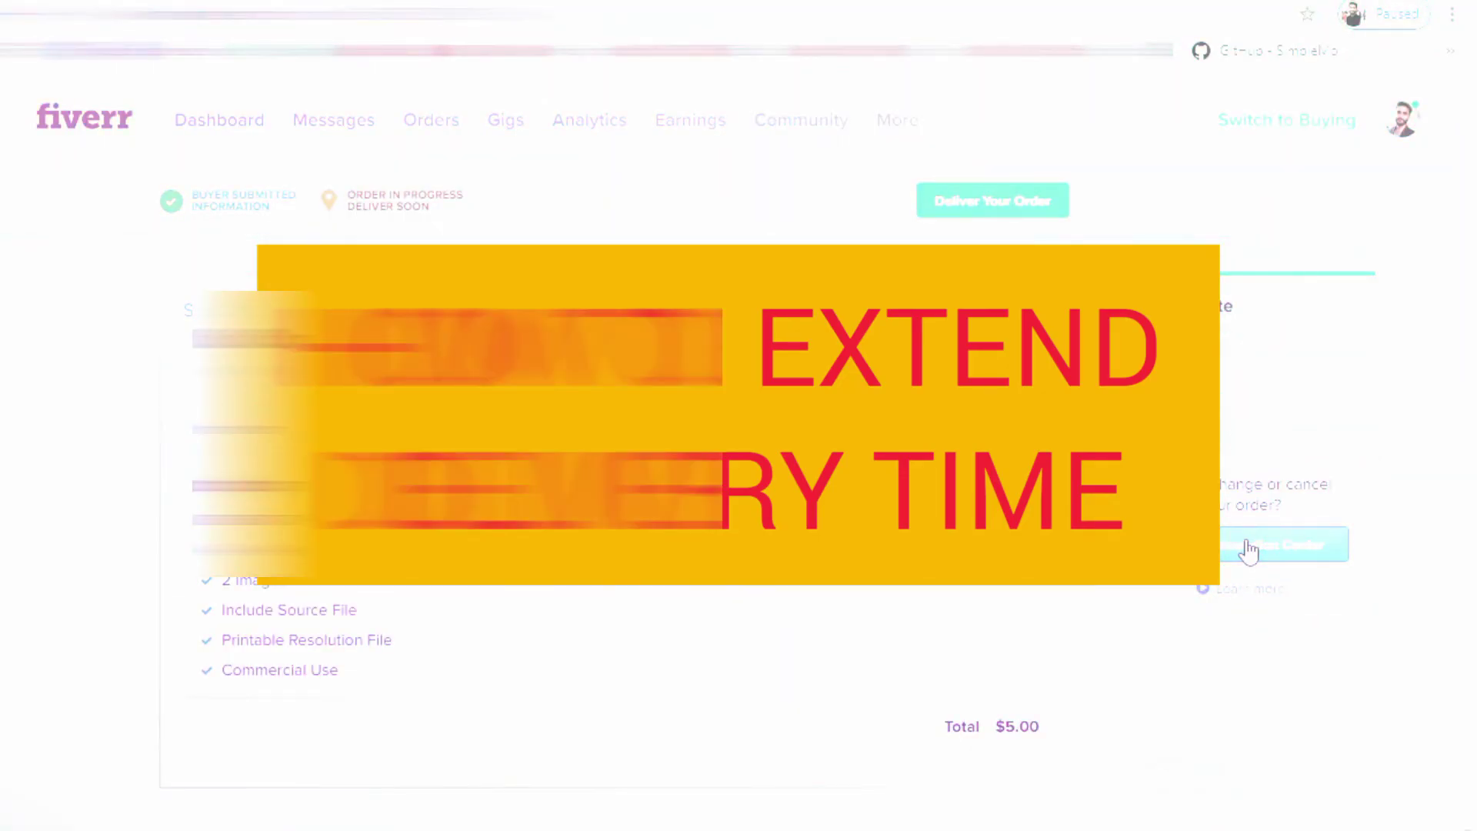
# Step: Start a Resolution Center request to extend the delivery time, giving "Due to personal/technical reasons, I cannot complete the work" as the reason
pyautogui.click(1247, 552)
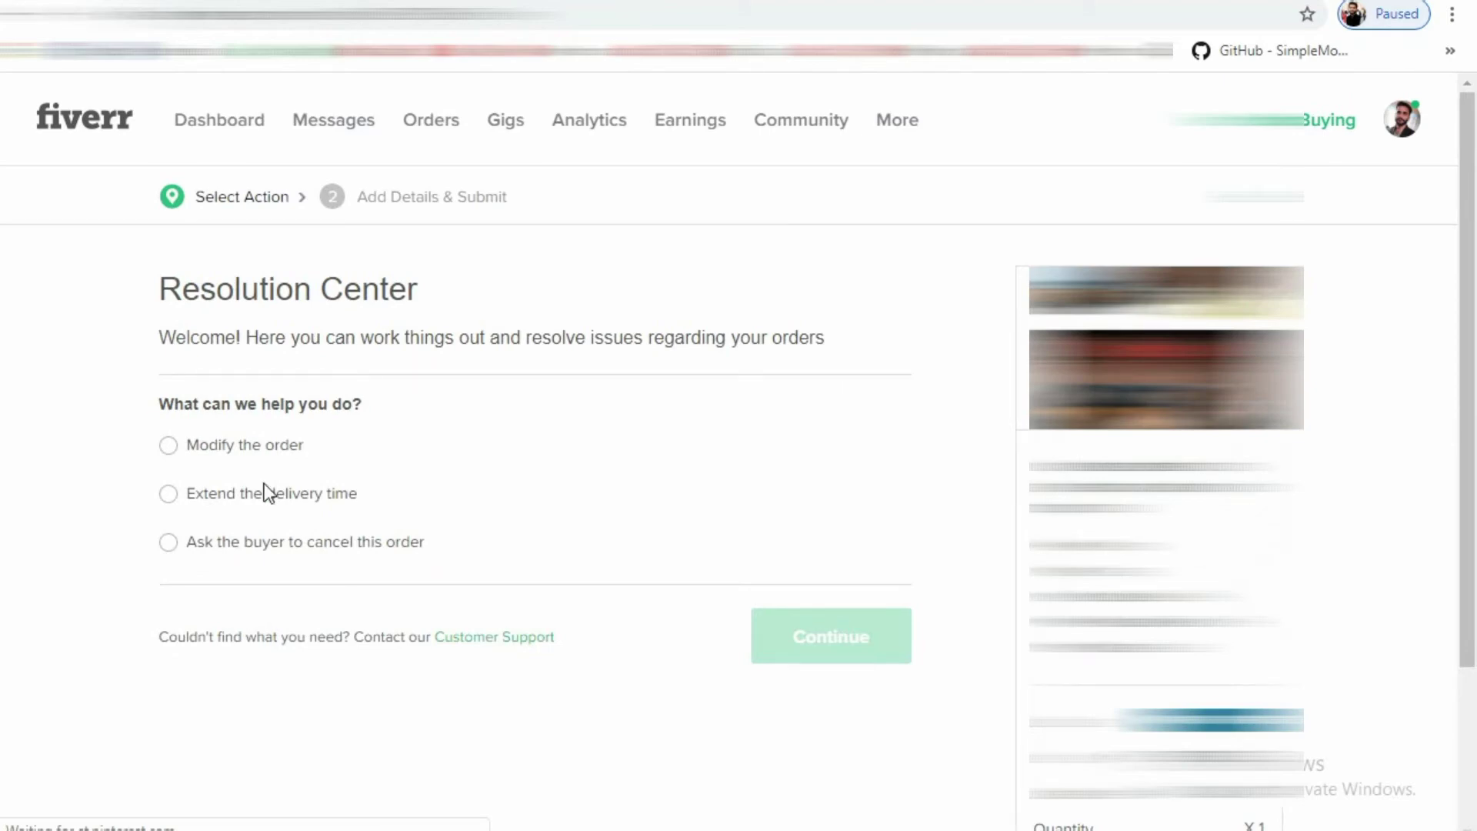
pyautogui.click(166, 495)
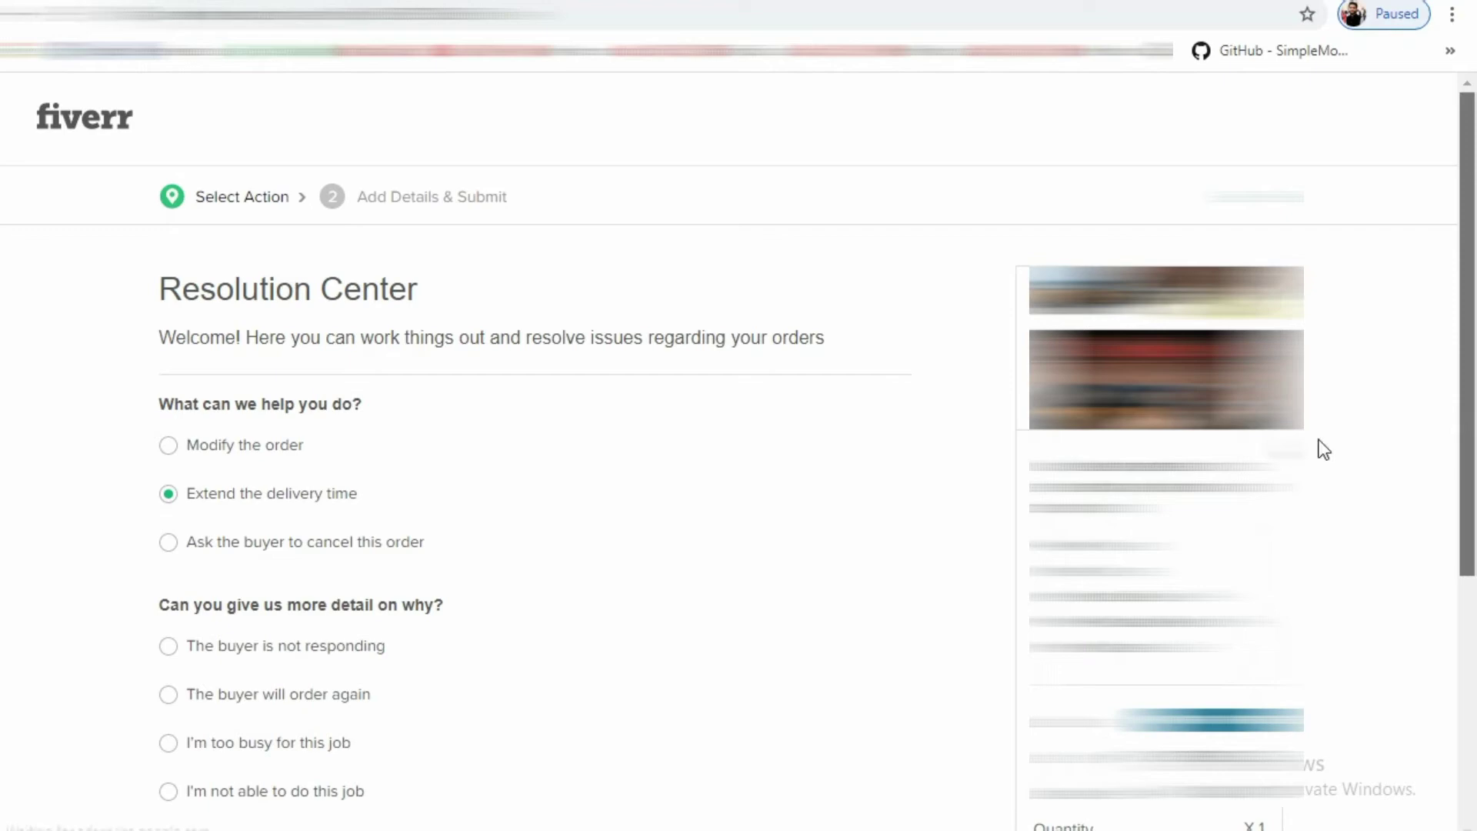
pyautogui.scroll(-3, 1324, 450)
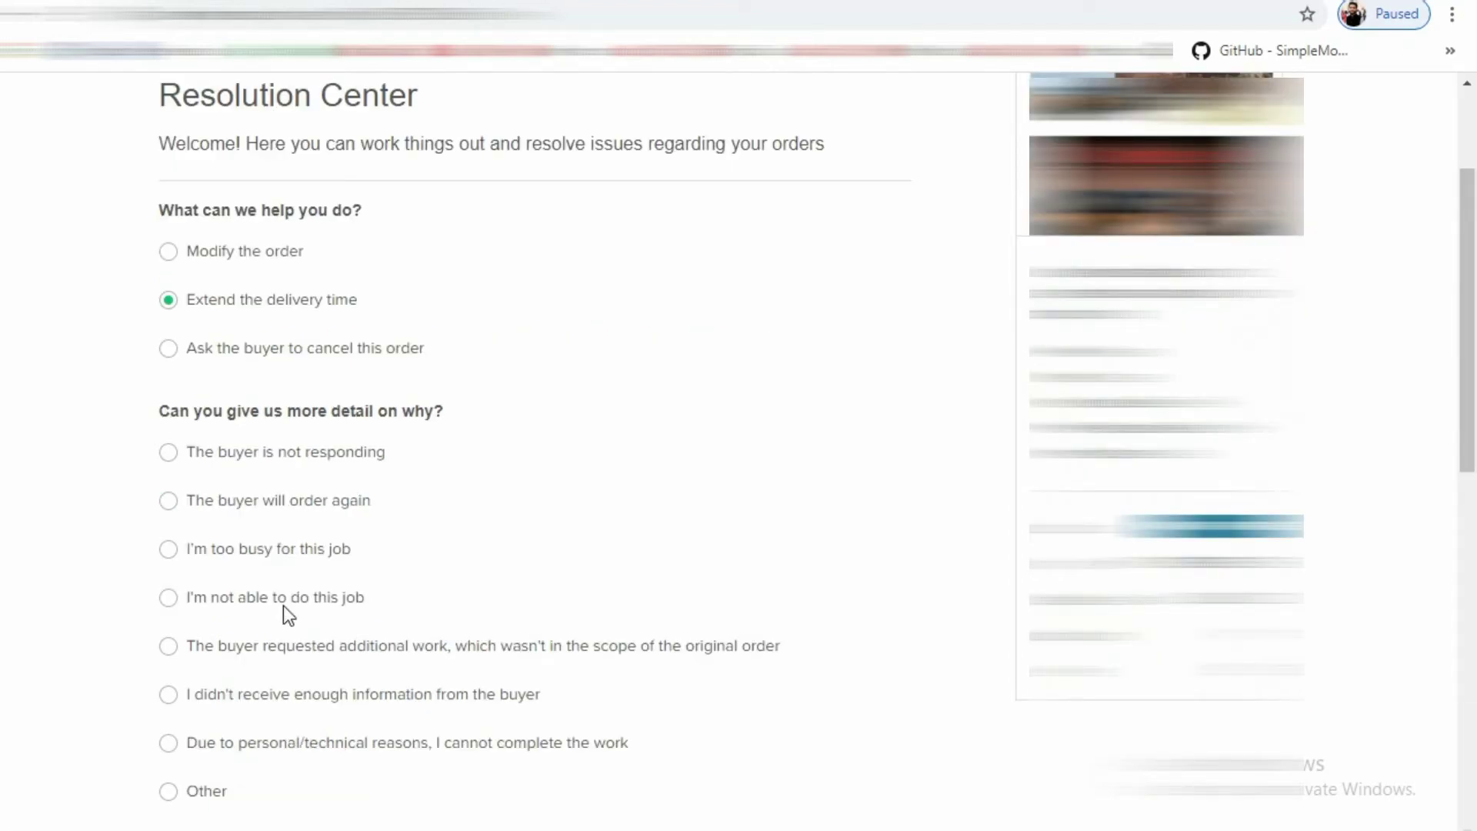
pyautogui.click(281, 747)
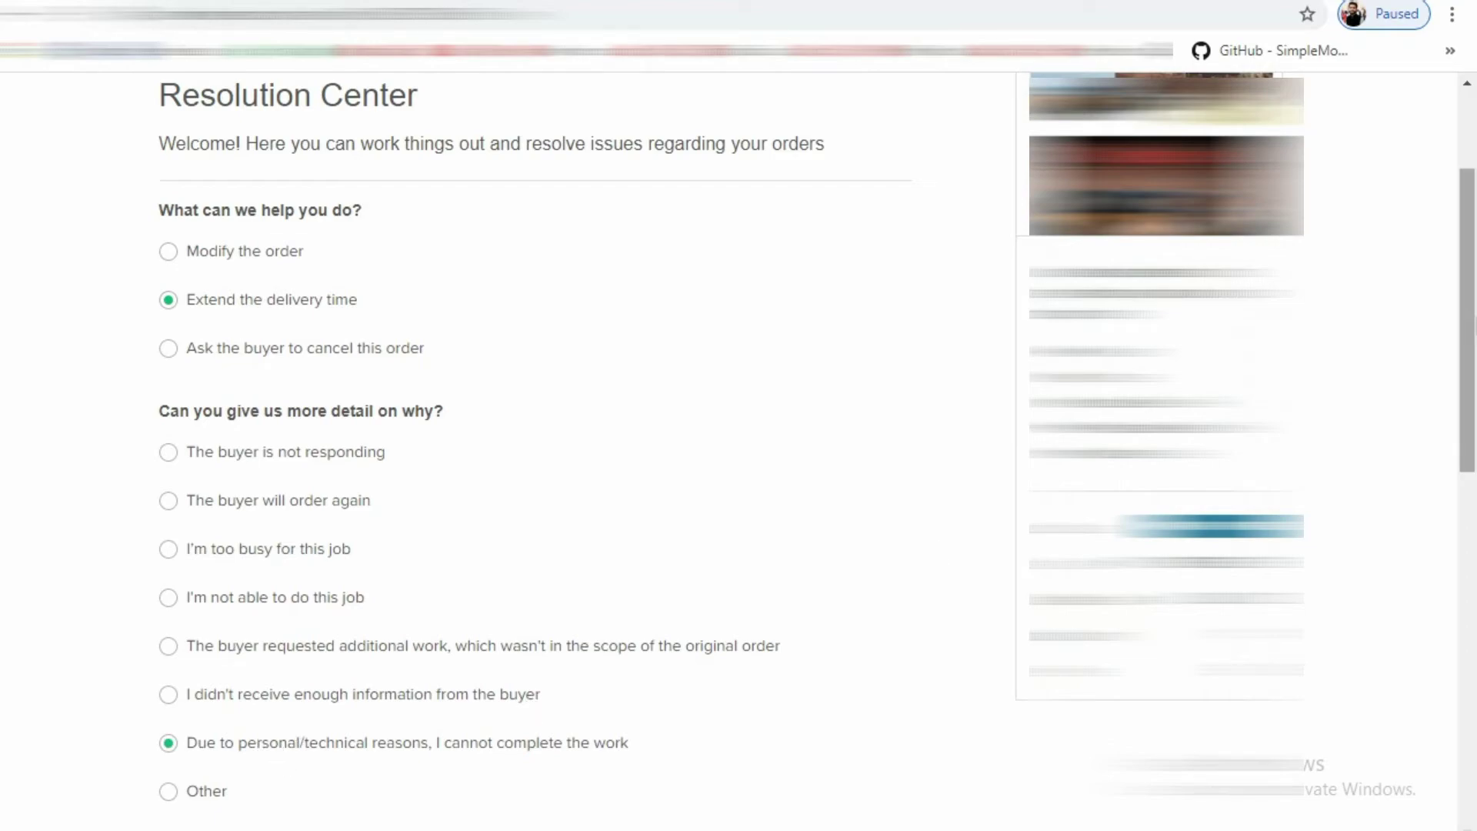
pyautogui.scroll(-4, 934, 546)
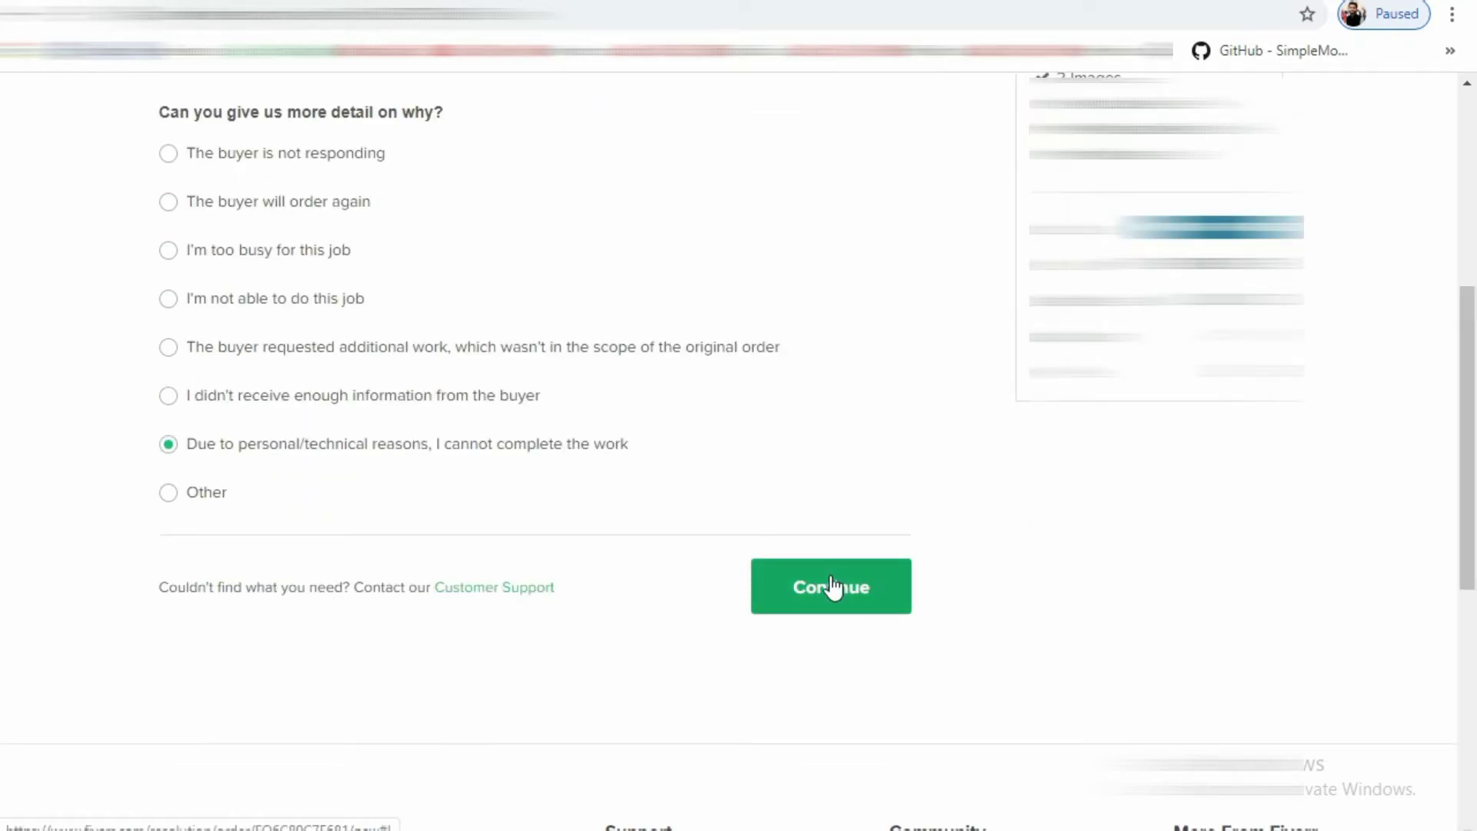
pyautogui.click(834, 589)
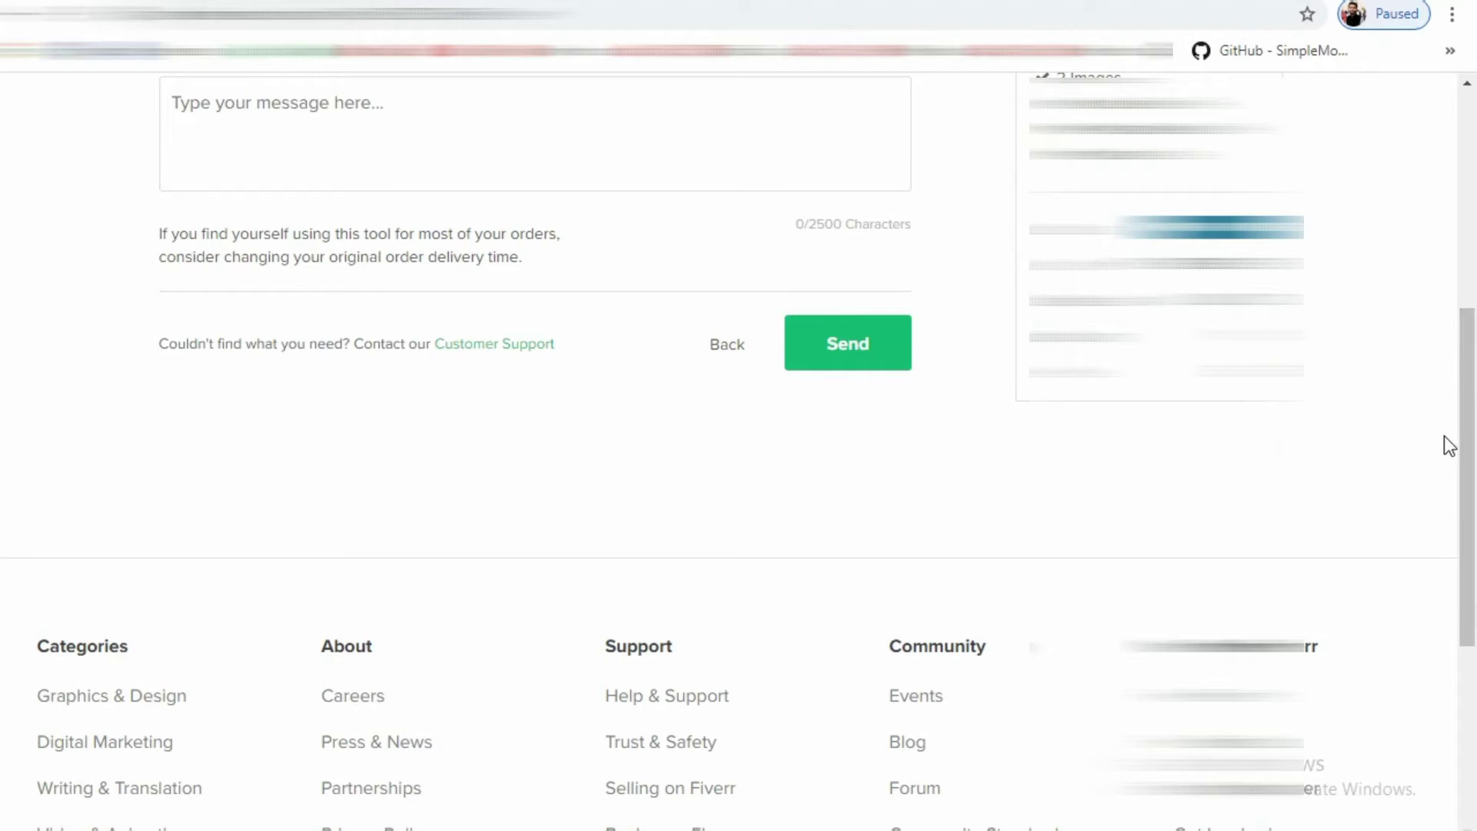
# Step: Set the number of days to add to the delivery time to 1 day
pyautogui.moveTo(1467, 444); pyautogui.dragTo(1467, 240)
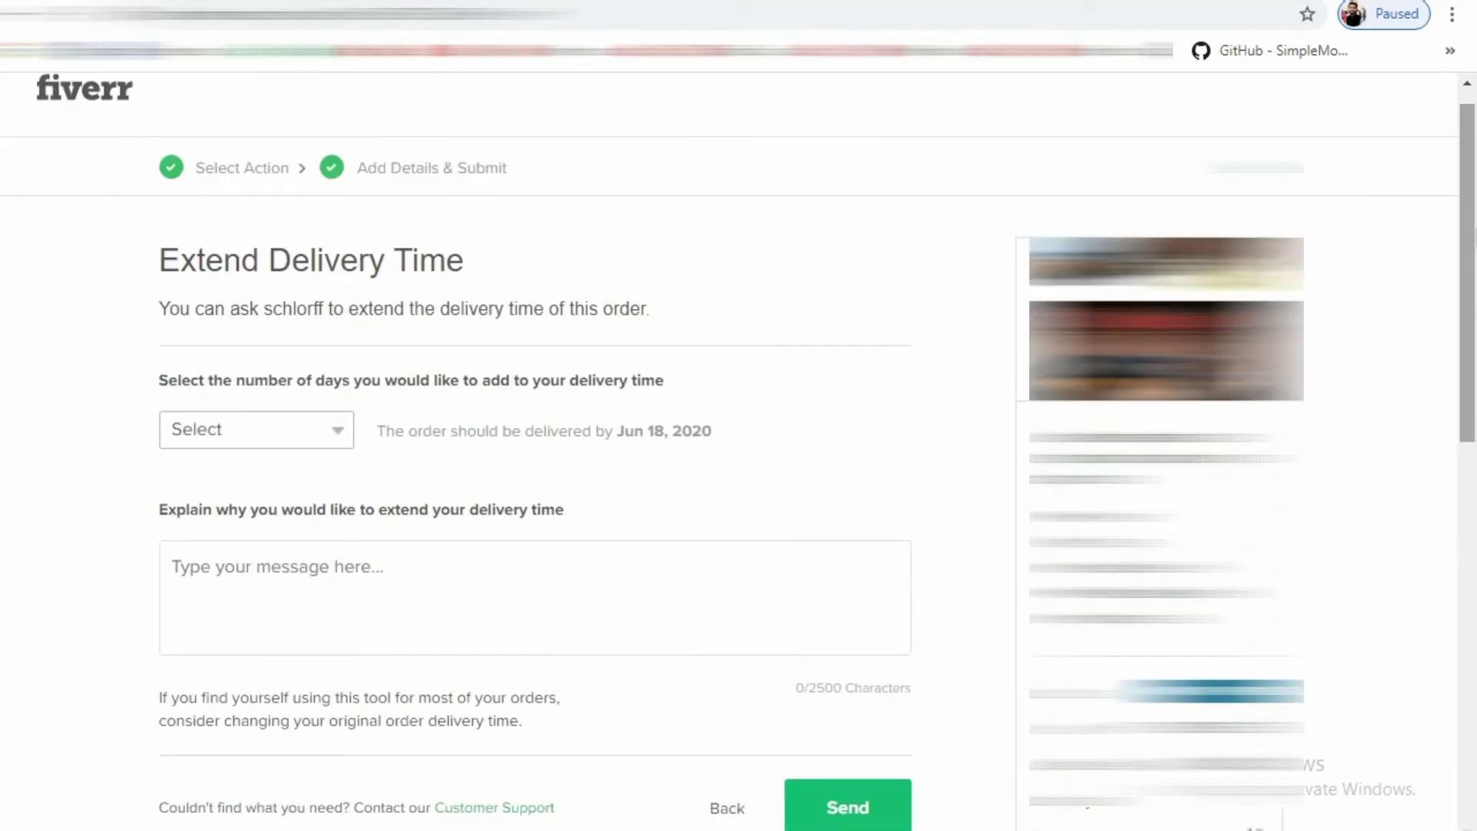
pyautogui.click(311, 428)
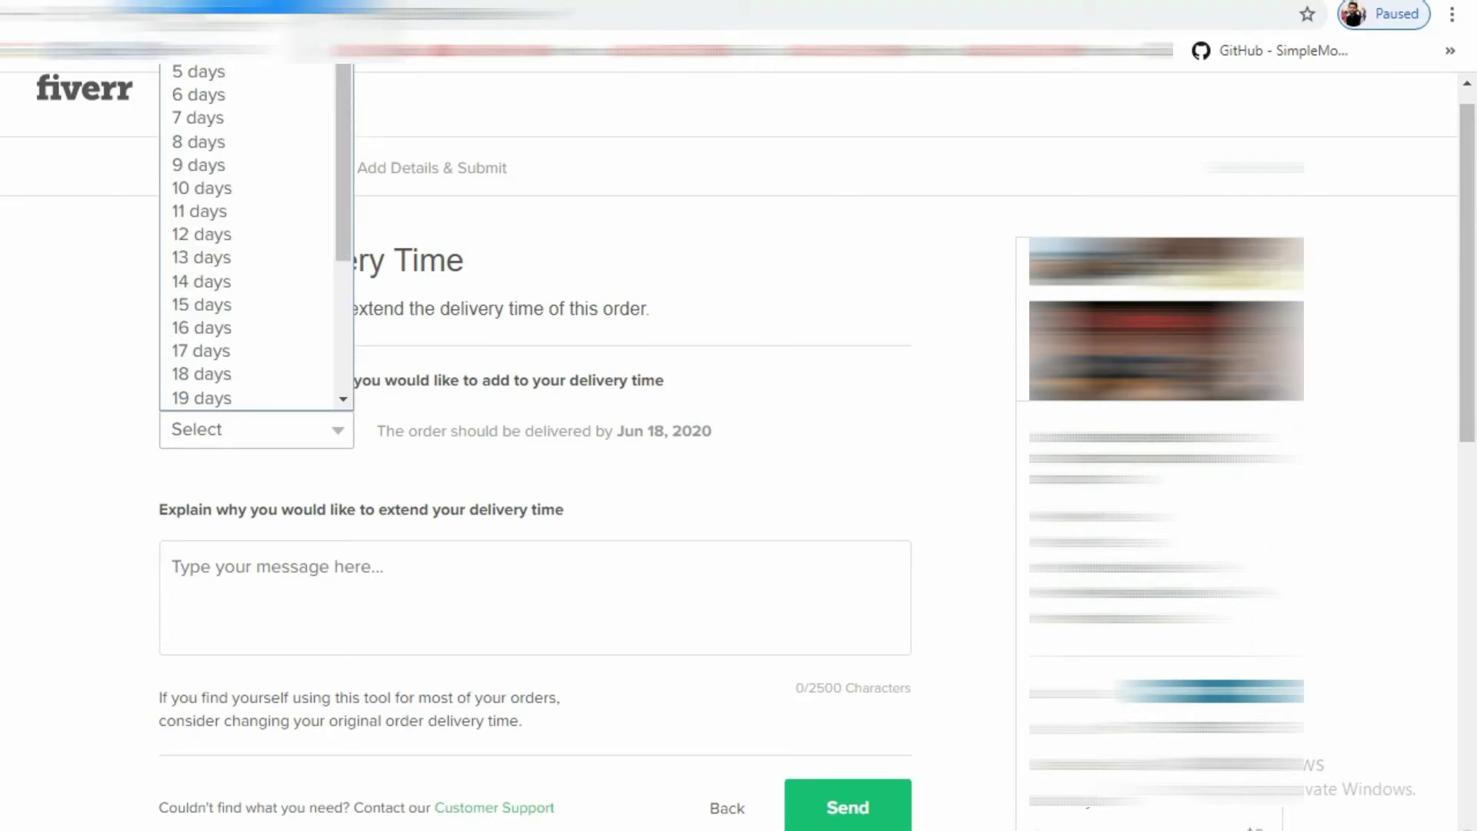
pyautogui.scroll(2, 293, 231)
pyautogui.click(294, 72)
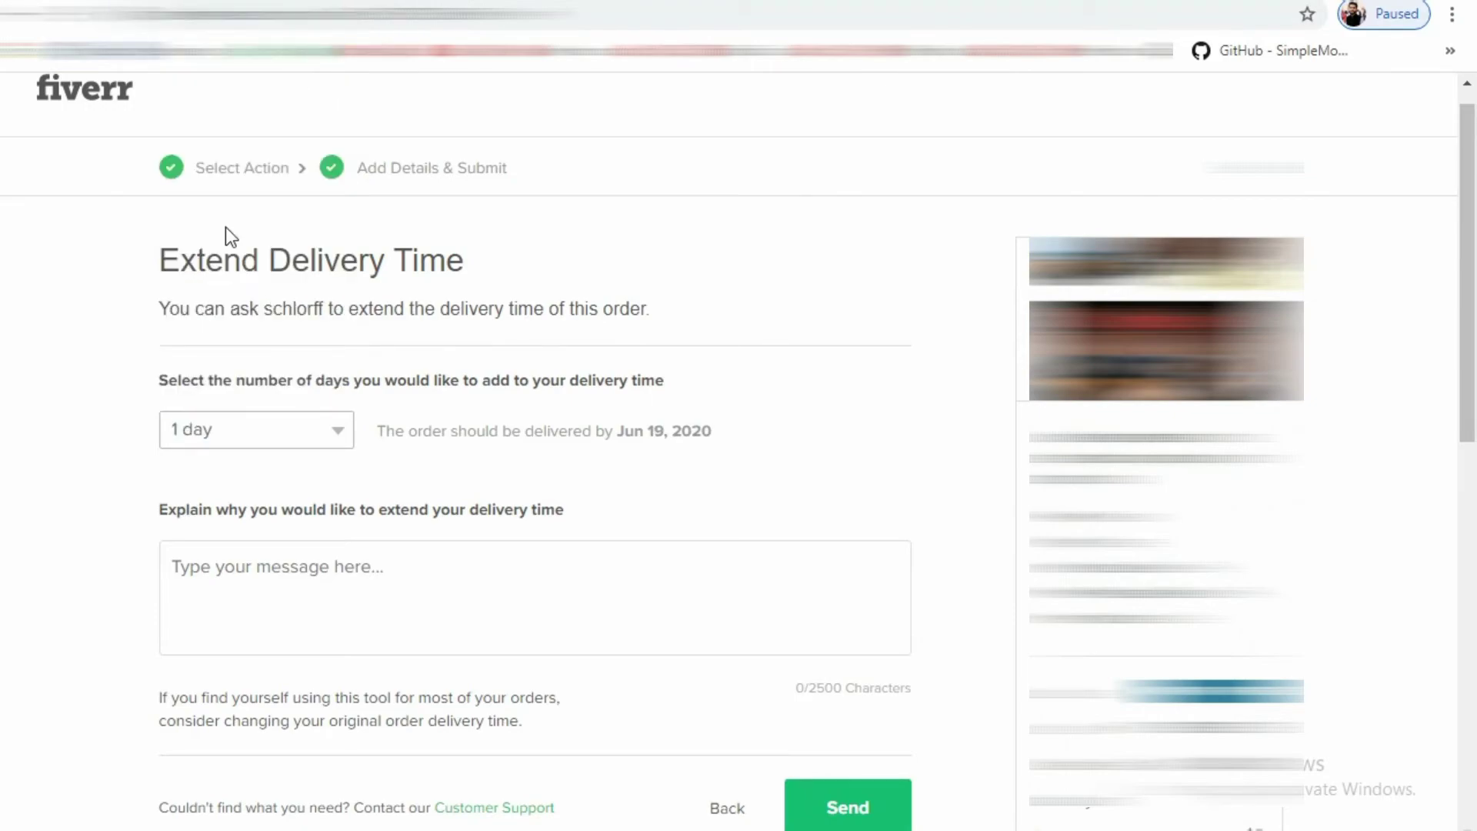
# Step: Explain the extension with "Hi sir, i have completed 70% of work.. but the time is limited and i cant deliver you on time,"
pyautogui.click(206, 551)
pyautogui.write('Hi')
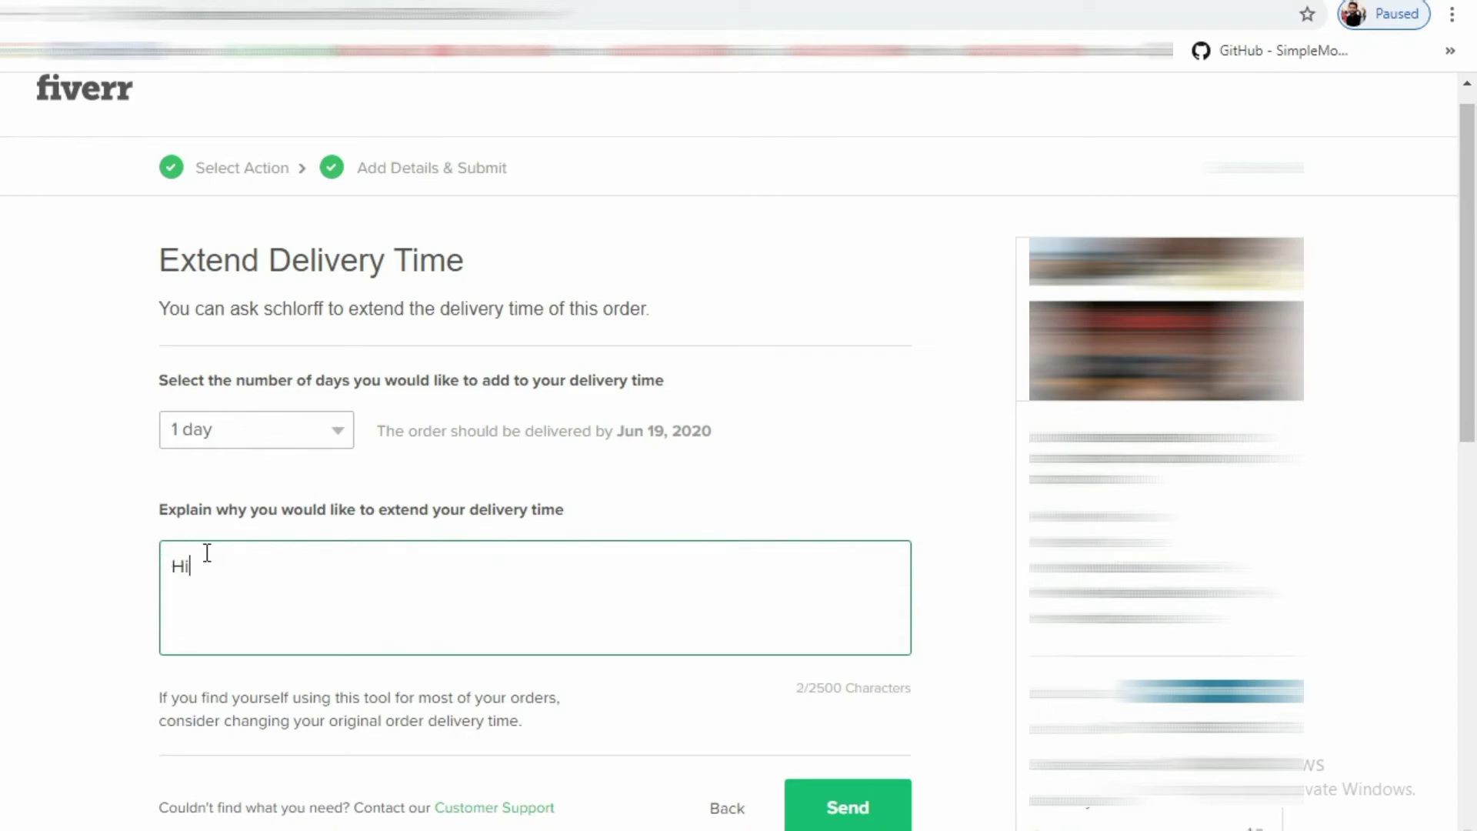
pyautogui.write(' sir, i have comple')
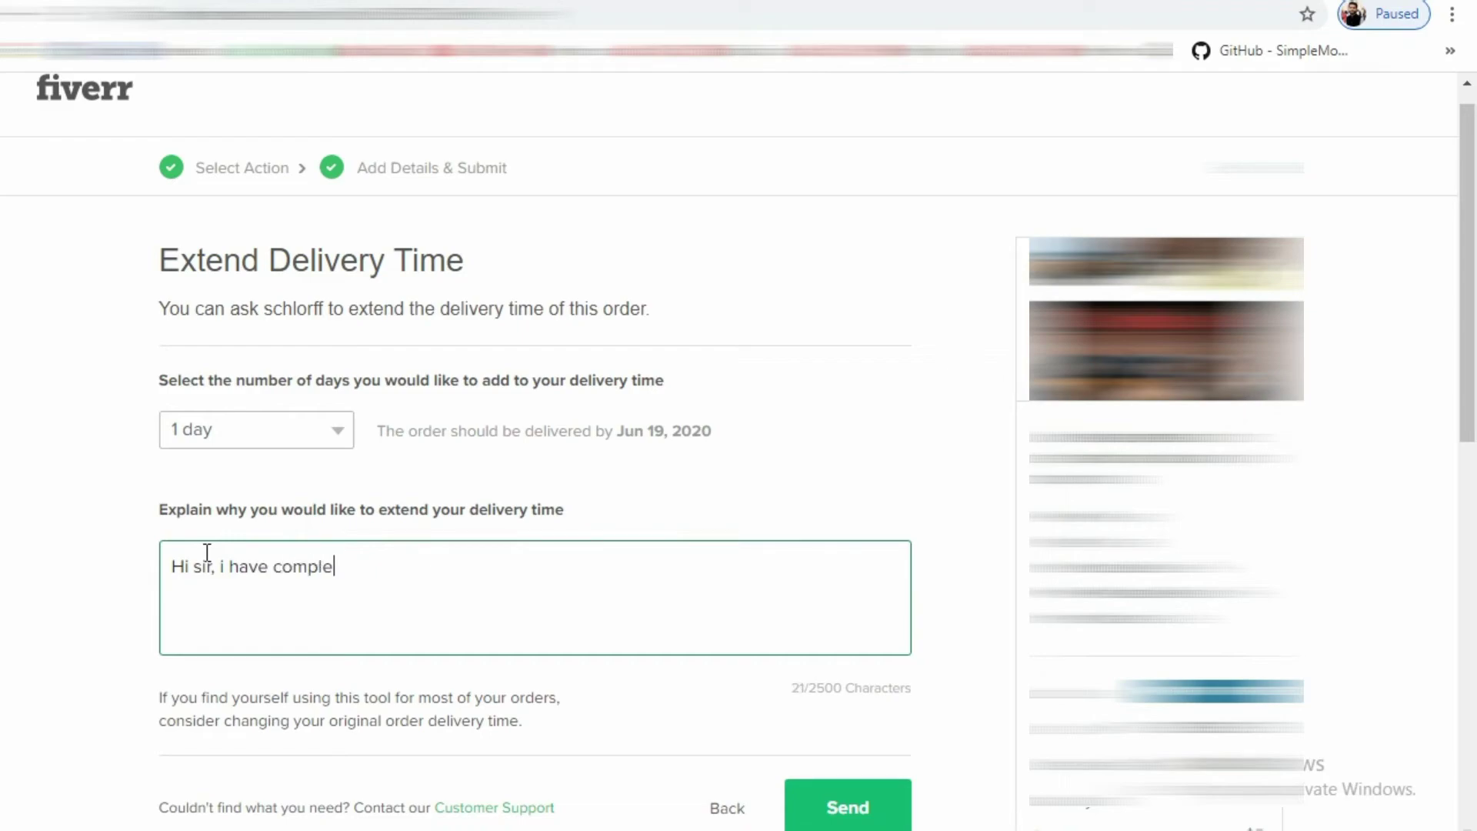
pyautogui.write('ted 70 % of work.. ')
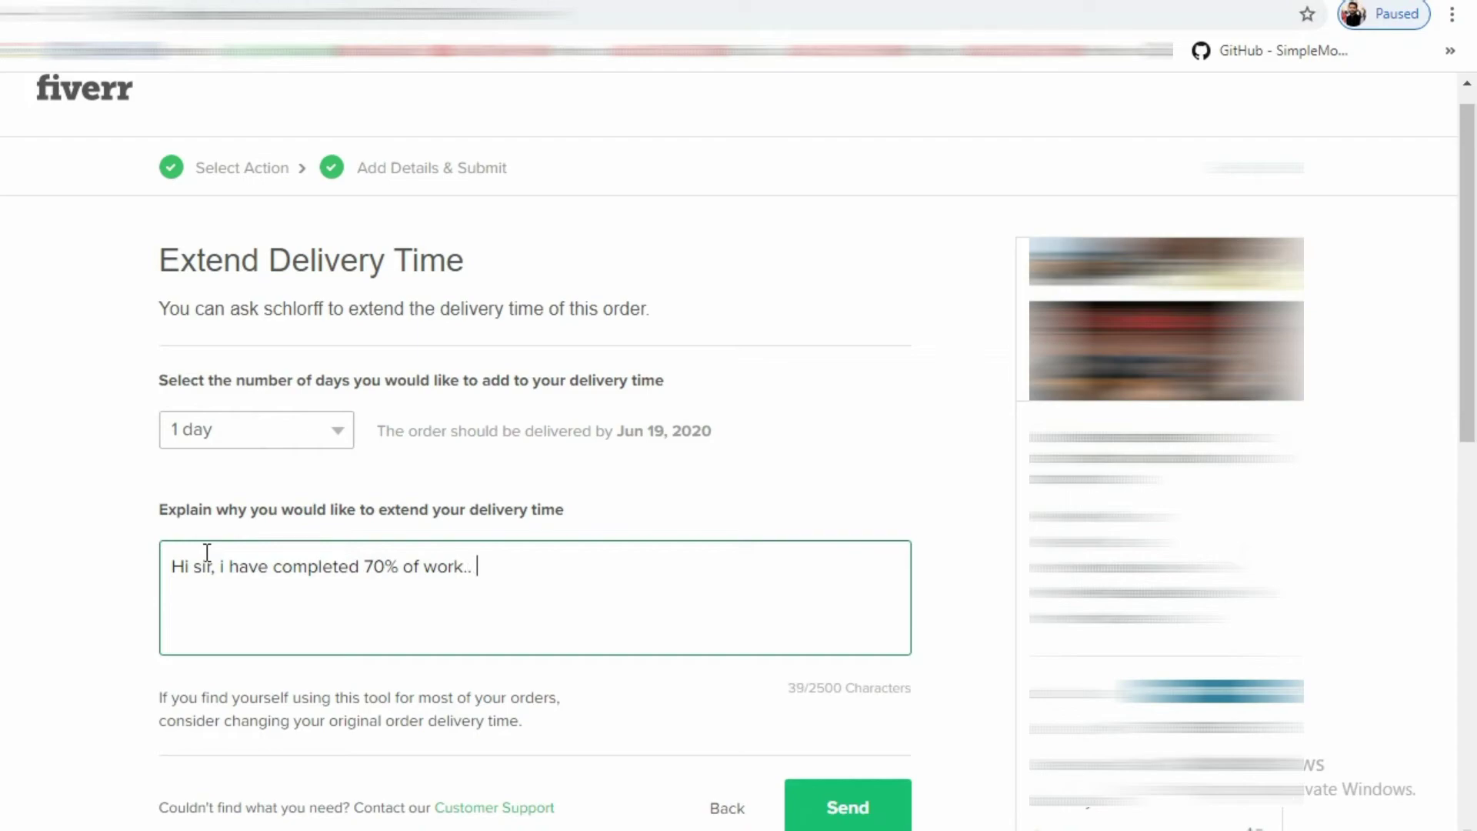
pyautogui.write('but the time is limited a')
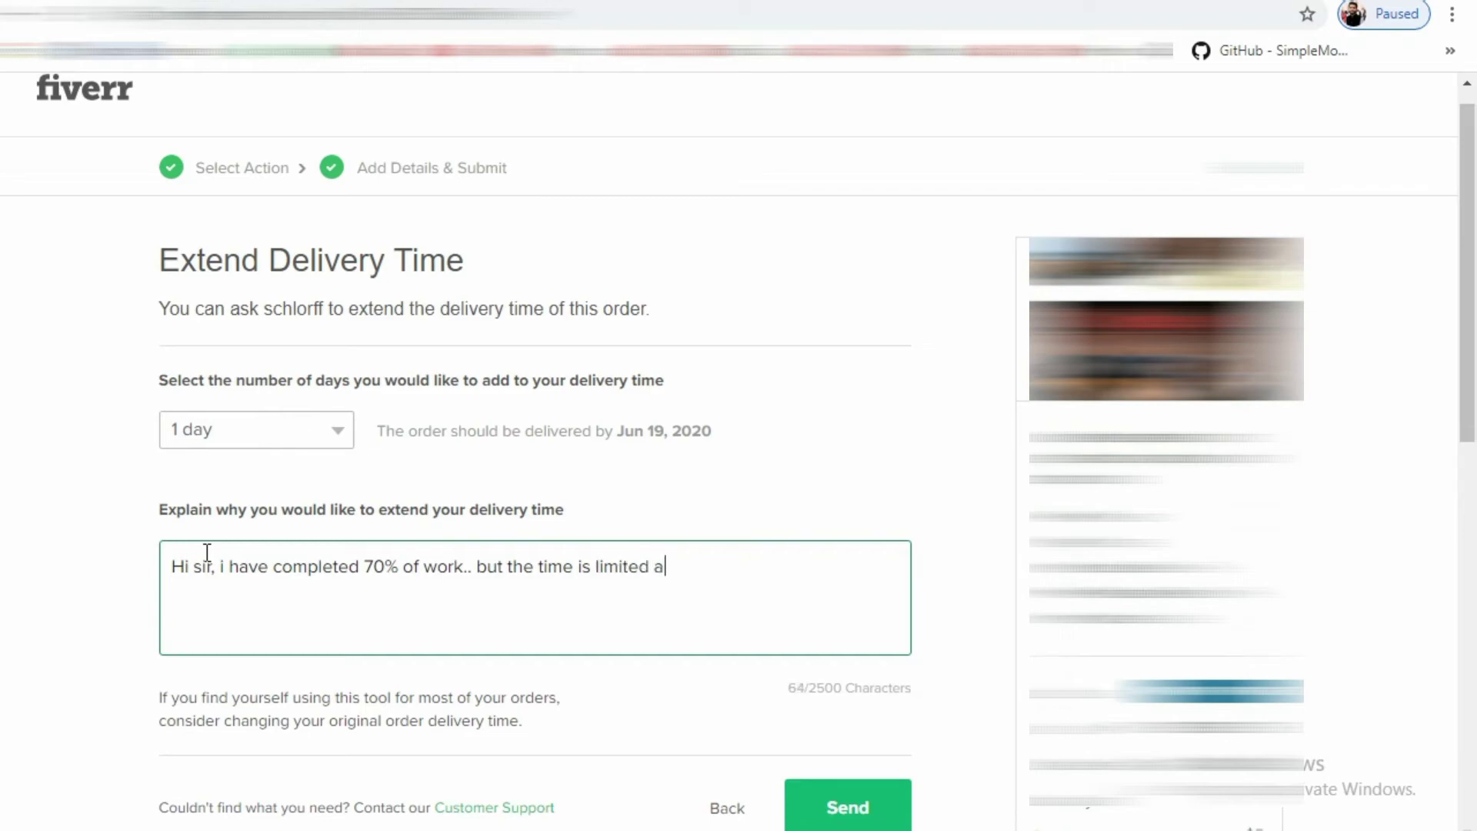
pyautogui.write('nd i cant complete')
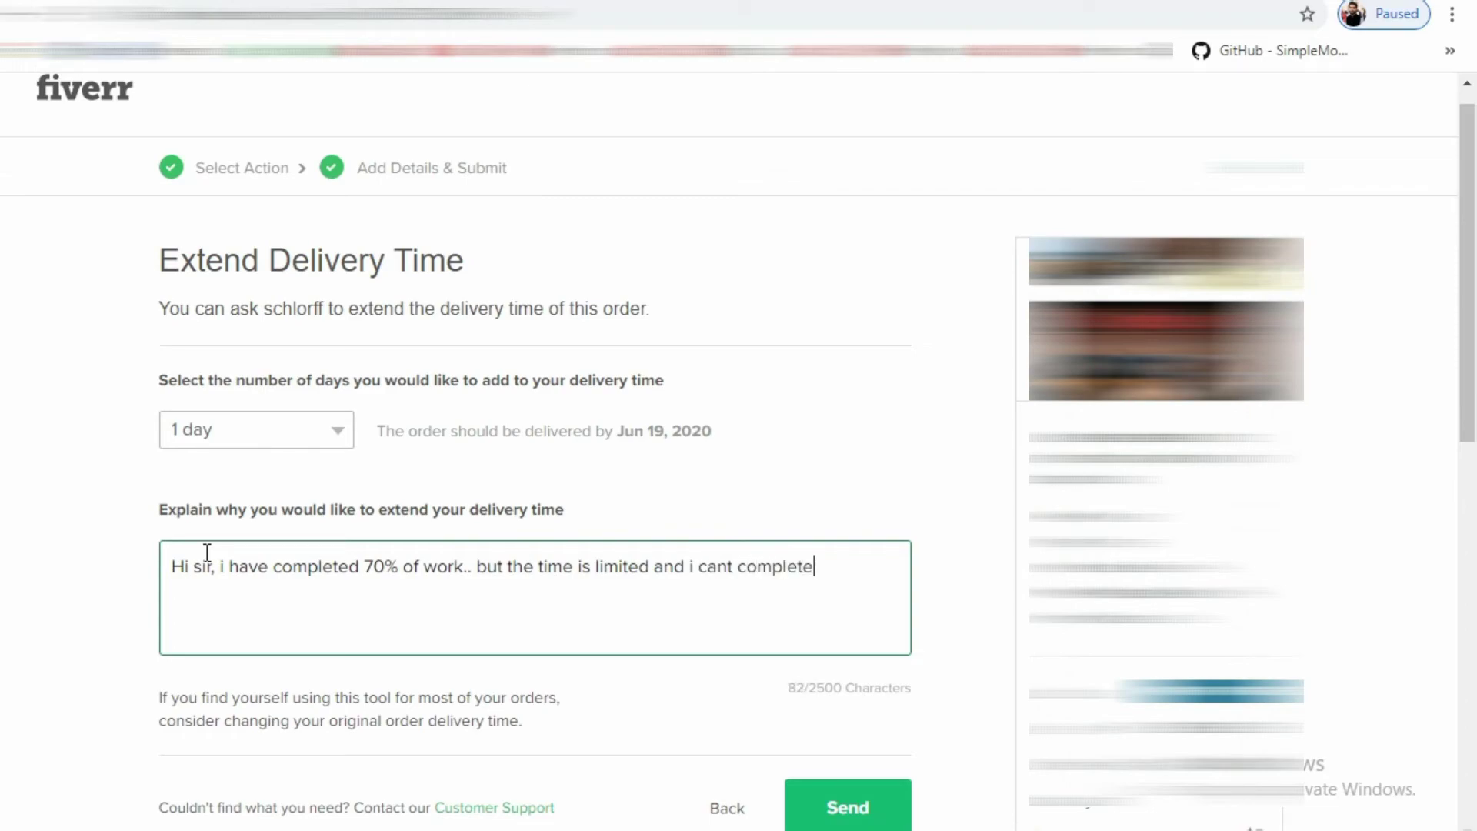
pyautogui.press('BackSpace')
pyautogui.press('BackSpace')
pyautogui.press('BackSpace')
pyautogui.press('BackSpace')
pyautogui.press('BackSpace')
pyautogui.press('BackSpace')
pyautogui.press('BackSpace')
pyautogui.press('BackSpace')
pyautogui.press('BackSpace')
pyautogui.write('deliver you on time,')
# Step: Continue the explanation with "Please extend time so that i can complete this task, I will deliver it"
pyautogui.press('Return')
pyautogui.write('Plea')
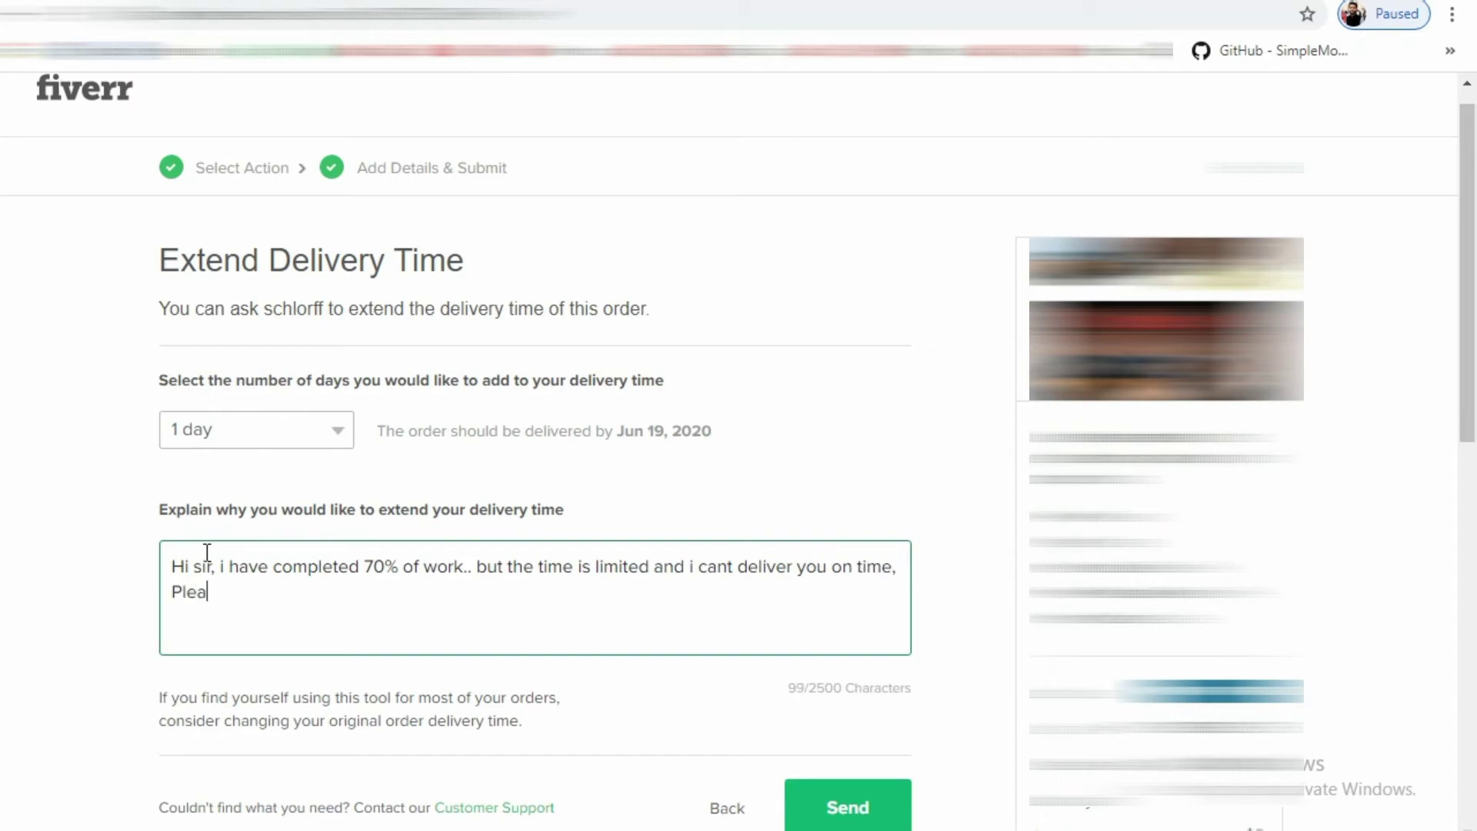
pyautogui.write('se extend deliv')
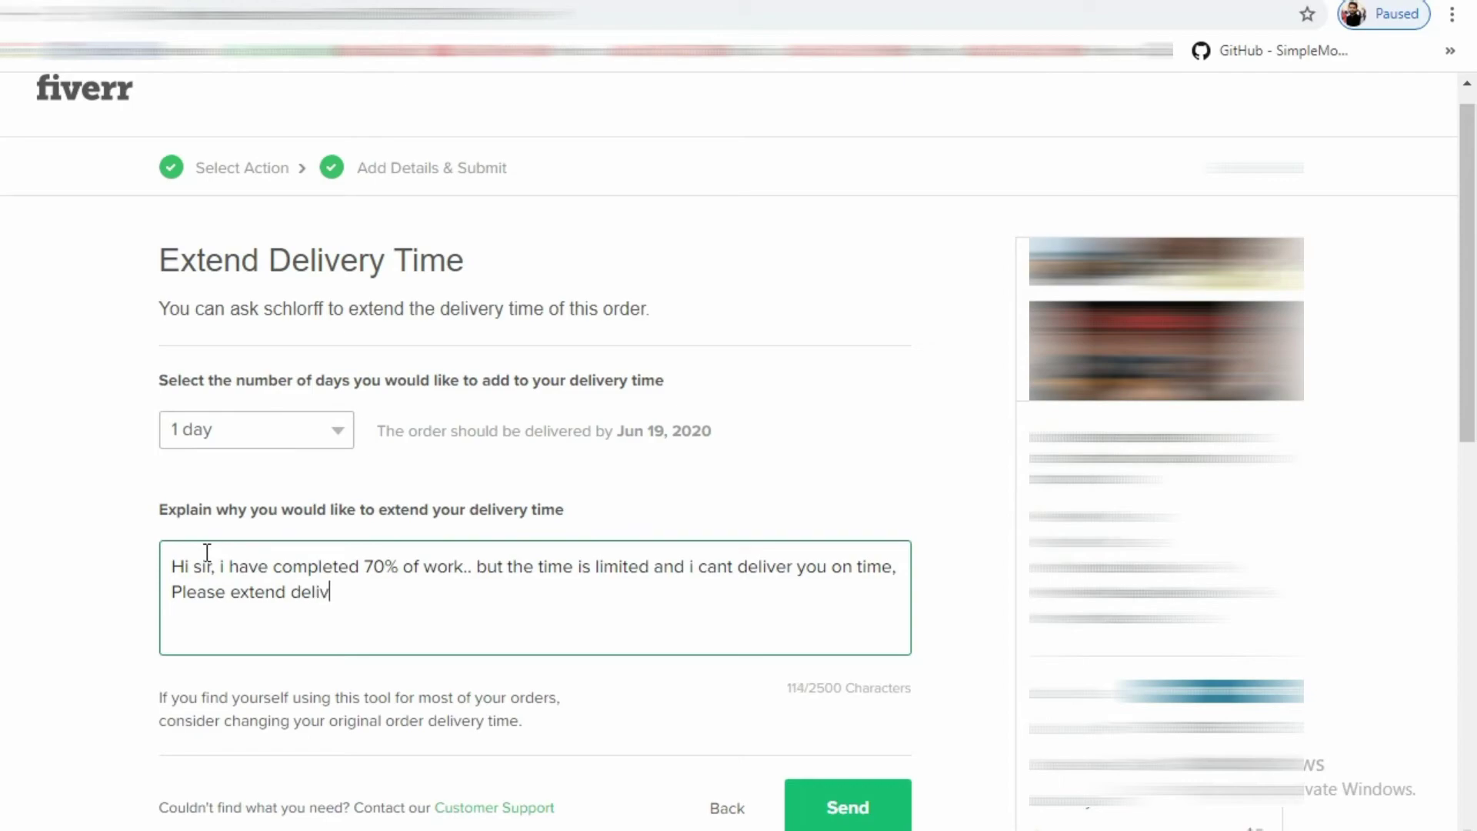
pyautogui.press('BackSpace')
pyautogui.press('BackSpace')
pyautogui.press('BackSpace')
pyautogui.press('BackSpace')
pyautogui.press('BackSpace')
pyautogui.write('time ')
pyautogui.write('so i')
pyautogui.write('that i')
pyautogui.write('can')
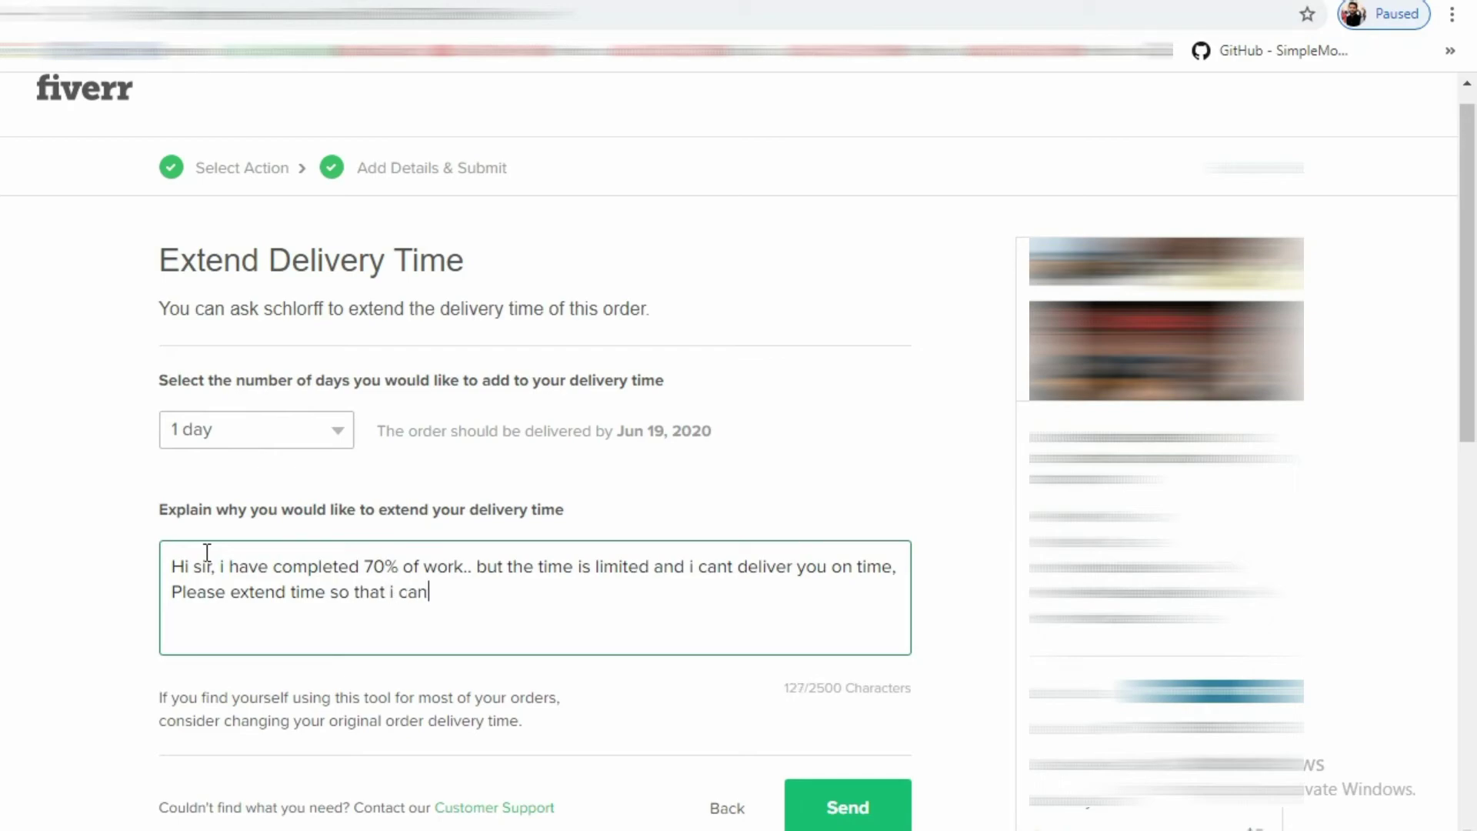
pyautogui.write(' complete this ta')
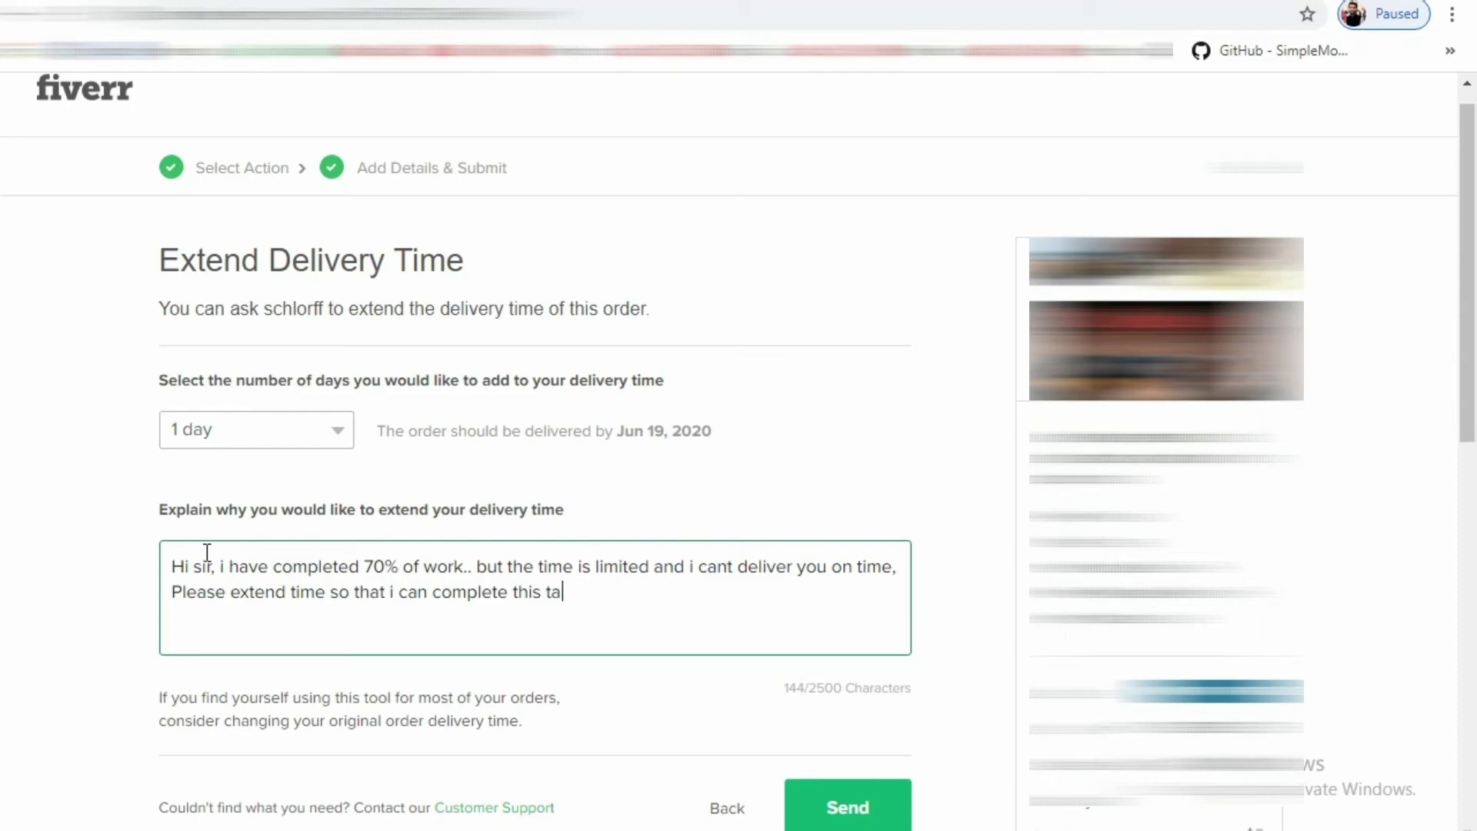
pyautogui.write('sk, I will deliver it ')
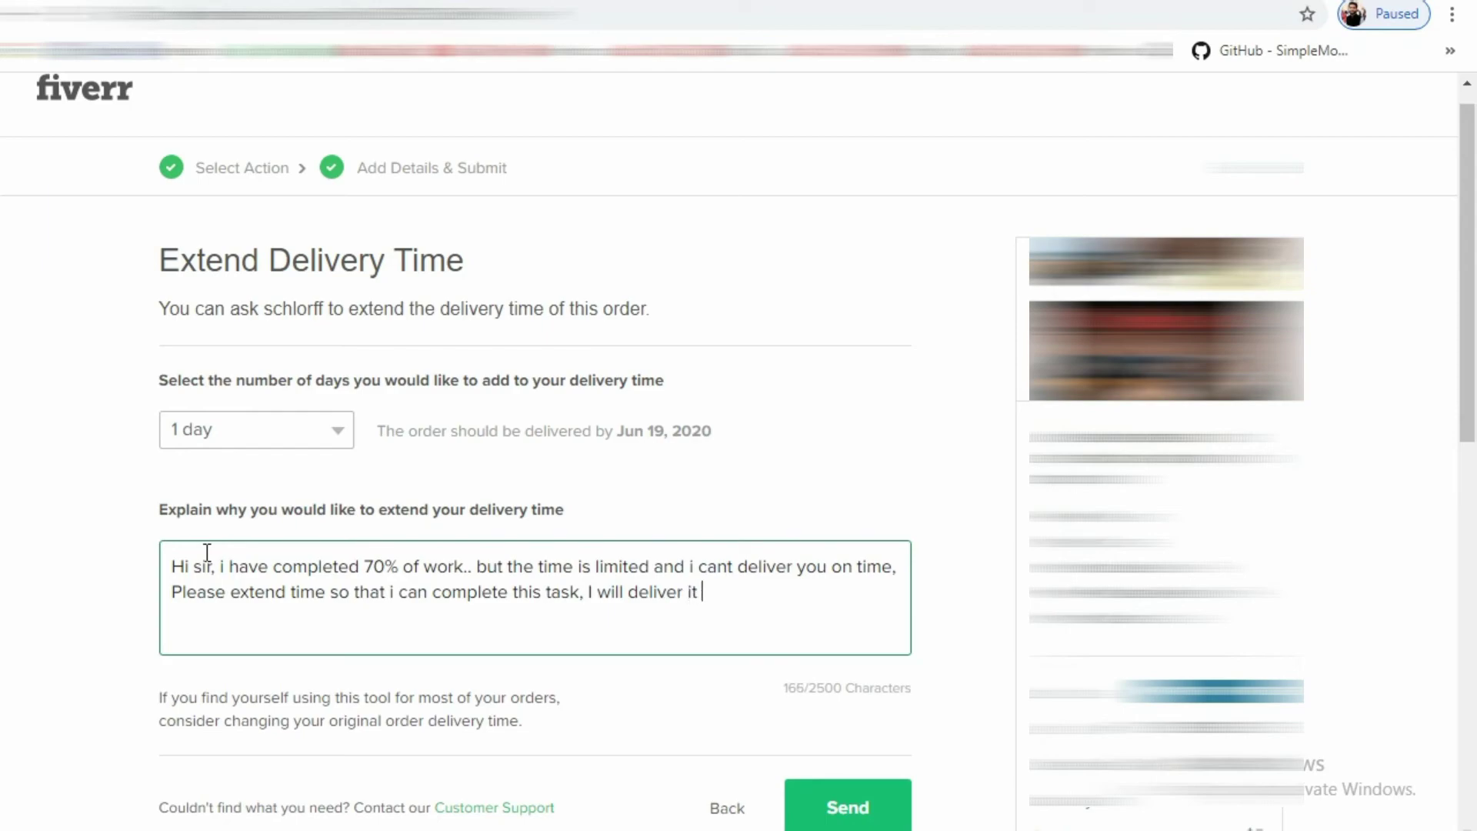
# Step: Finish the explanation with "ASAP. The time will be extended when you accept this request, thanks." and send the request
pyautogui.write('A')
pyautogui.press('BackSpace')
pyautogui.write('ASAP. The time will')
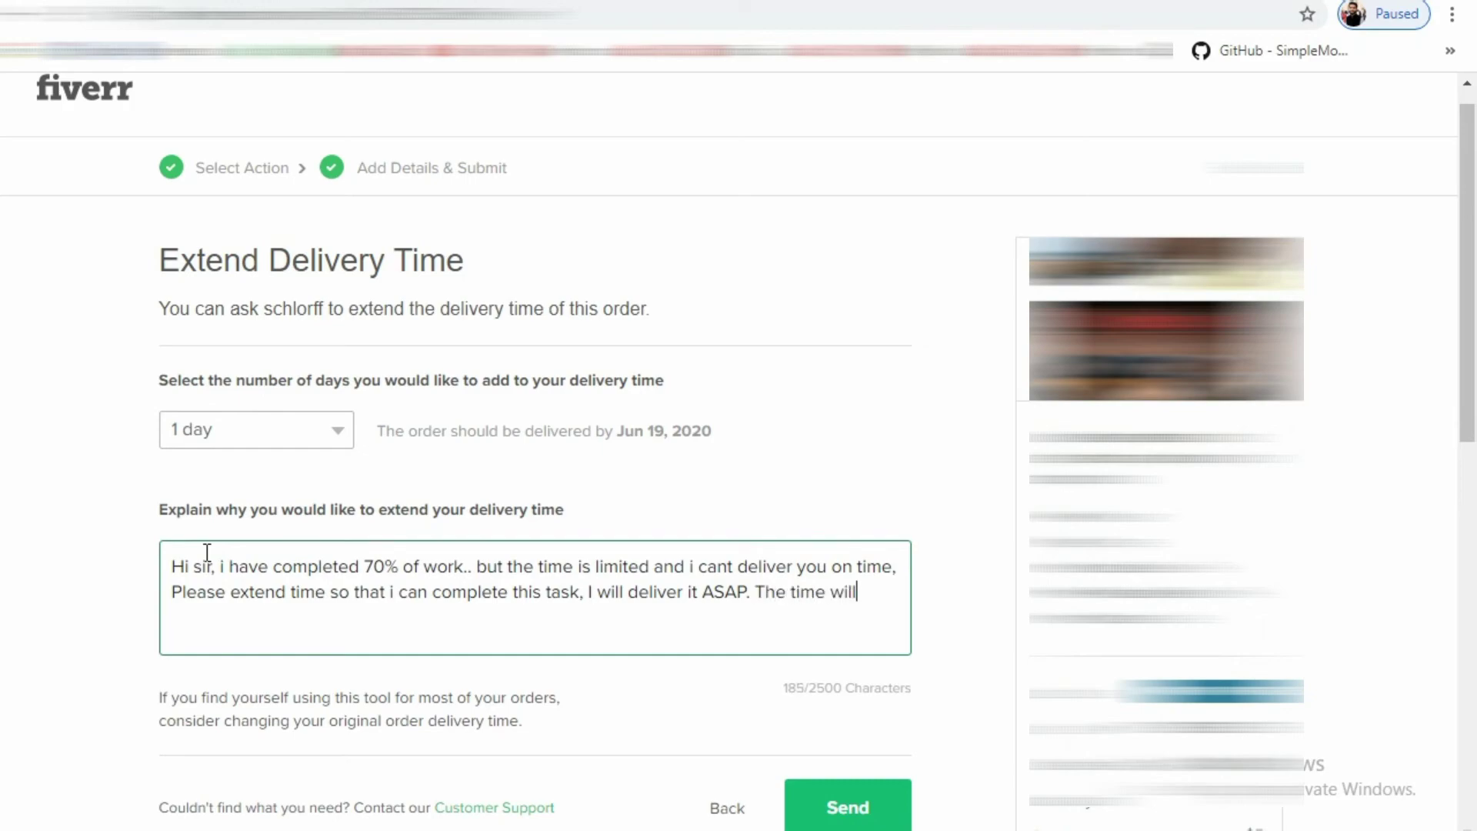
pyautogui.write(' be extended')
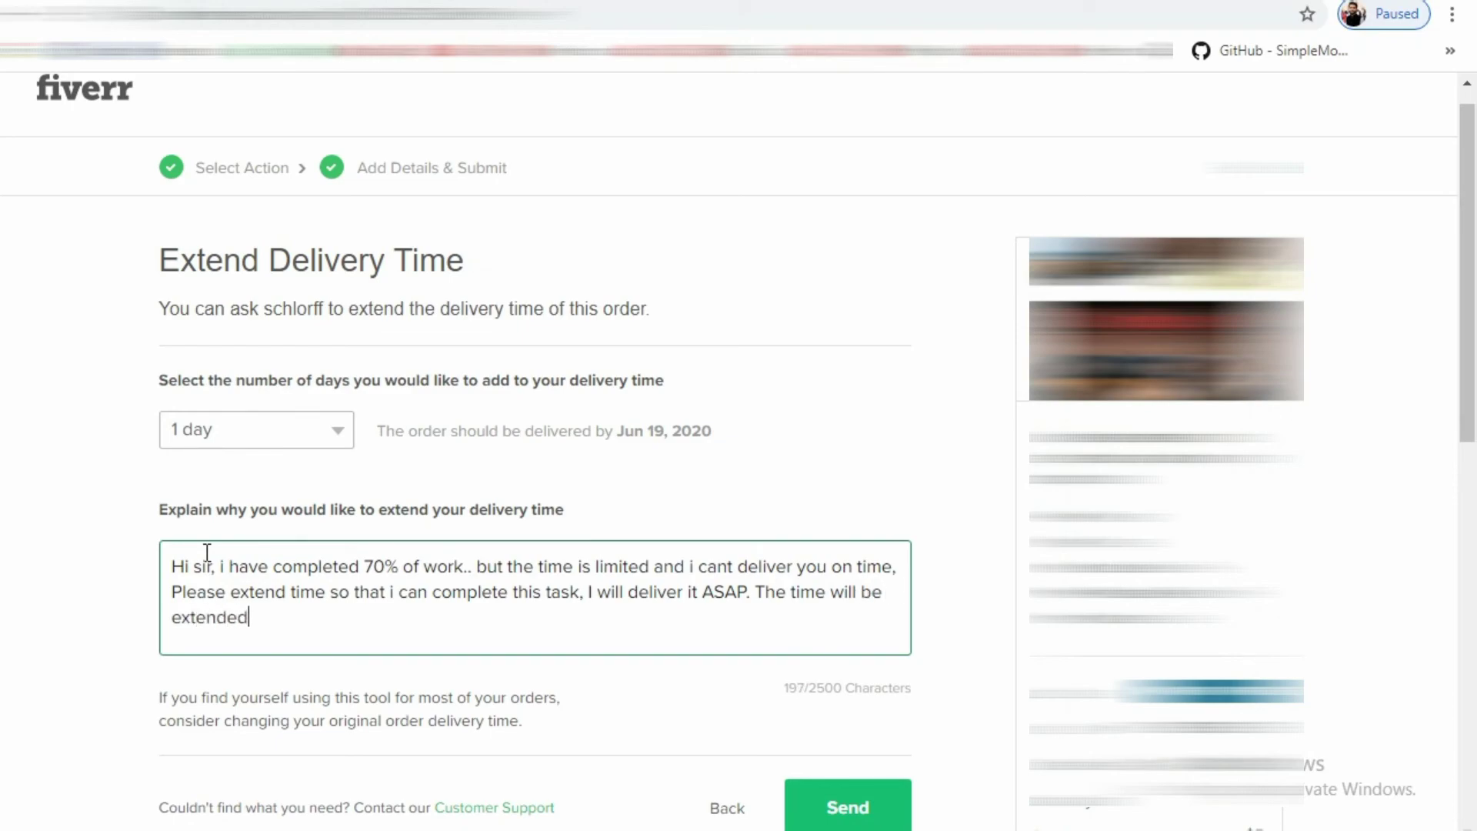
pyautogui.write(' when you accept t')
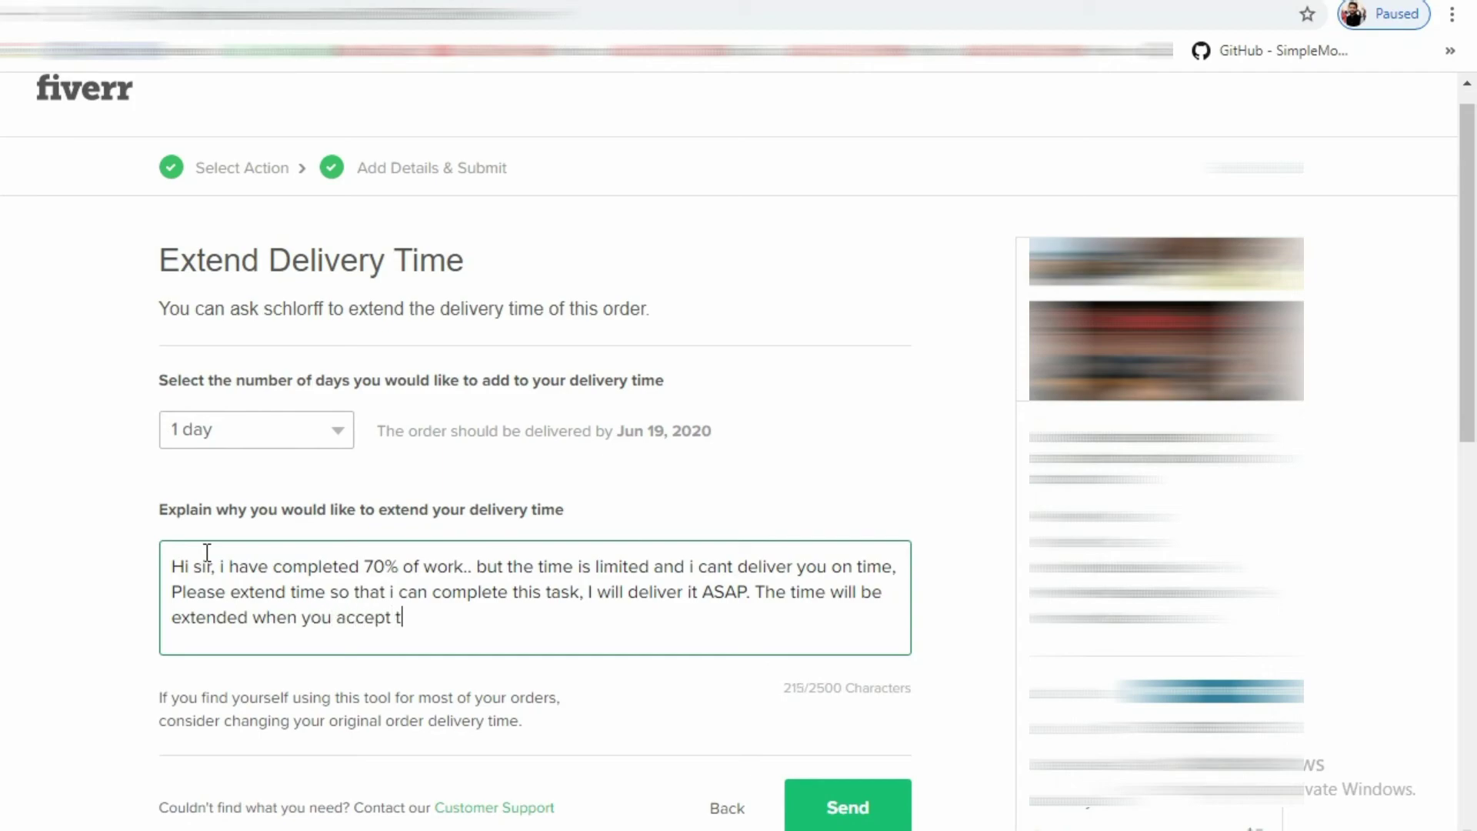
pyautogui.write('his request, thasn')
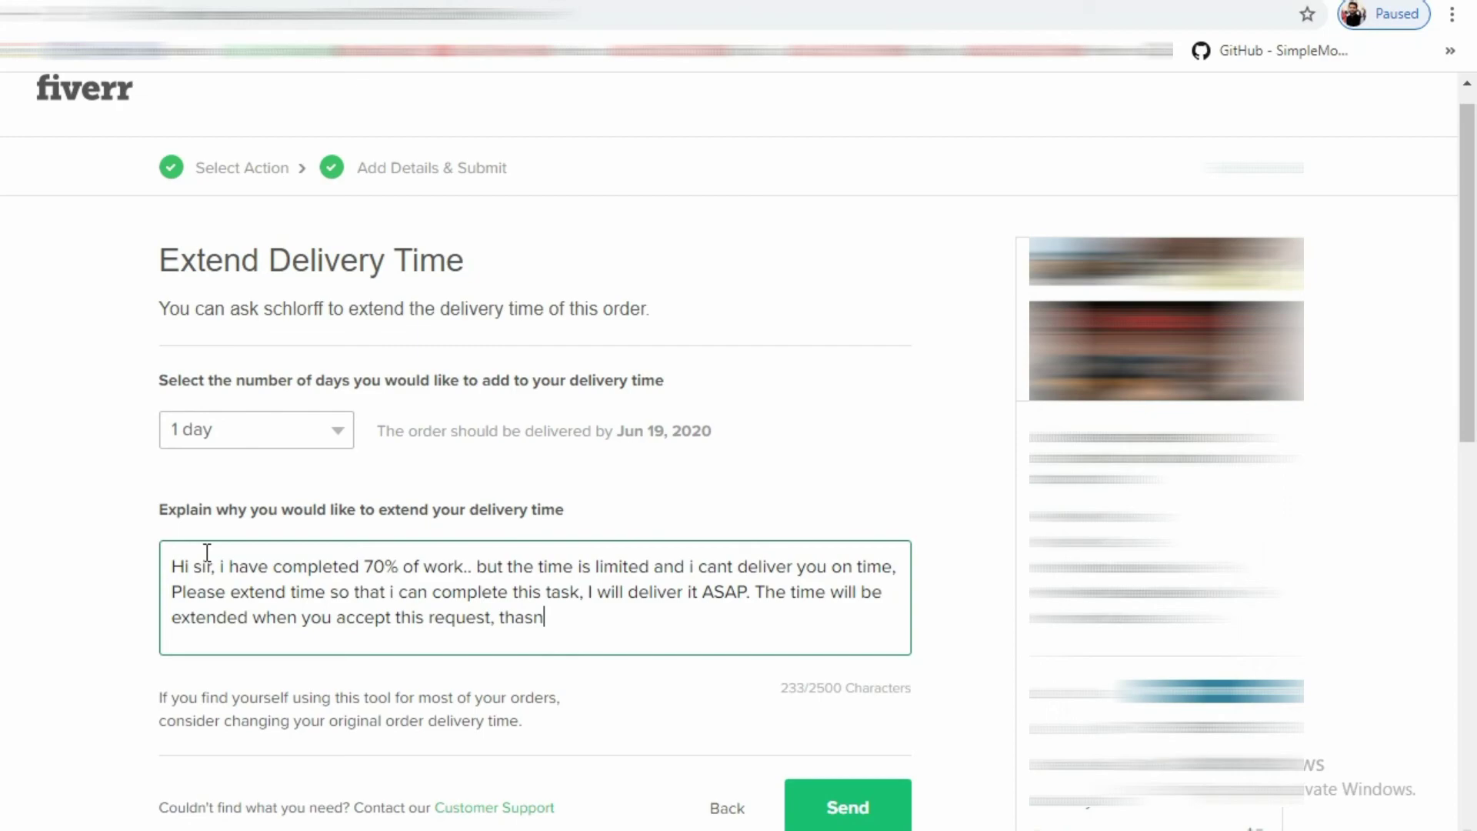
pyautogui.press('BackSpace')
pyautogui.press('BackSpace')
pyautogui.write('nks.')
pyautogui.click(826, 813)
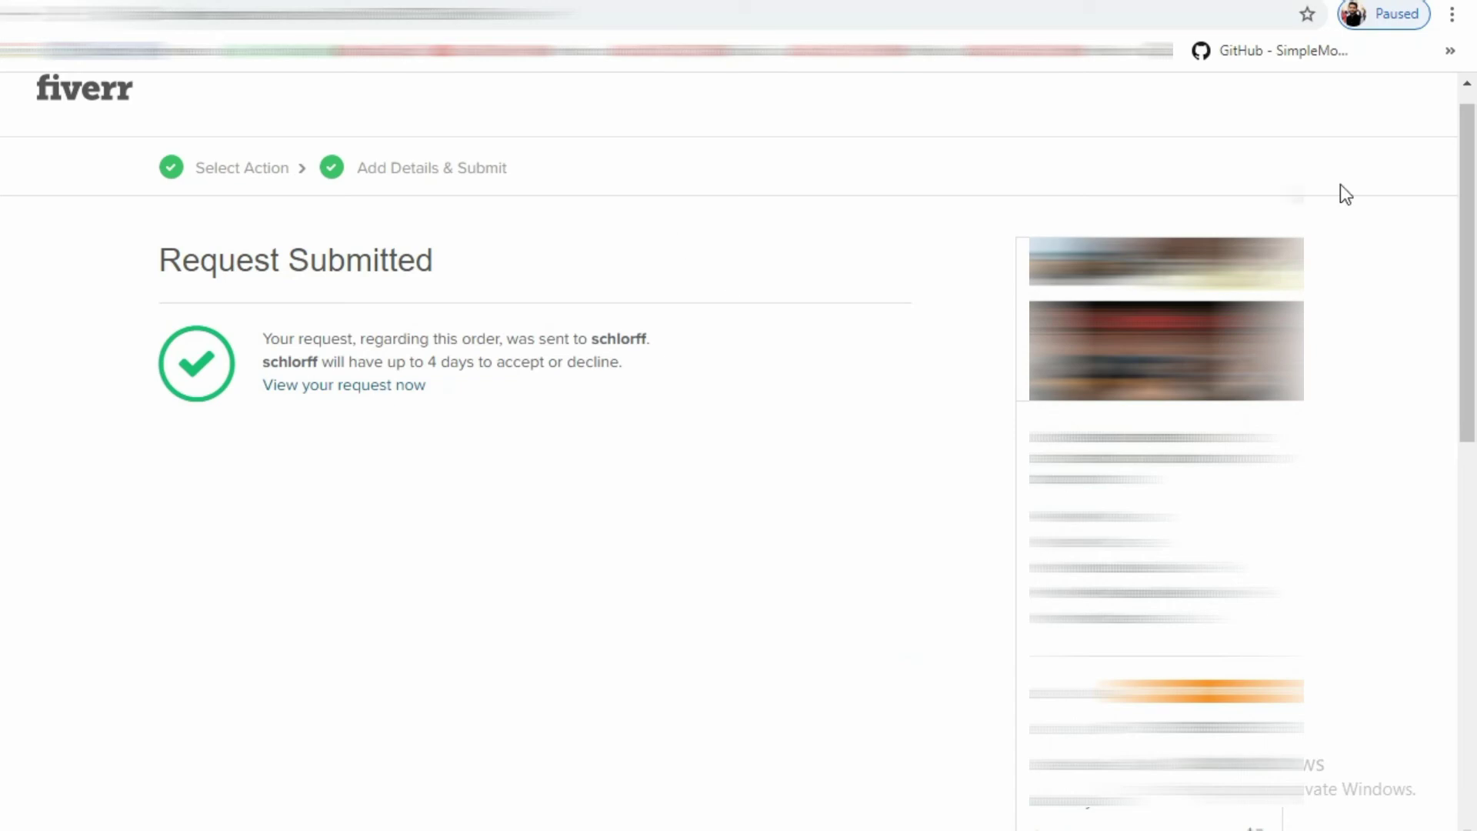
# Step: Open the submitted request on the order page and examine its stated issue, message and extended delivery offer
pyautogui.moveTo(1468, 198); pyautogui.dragTo(1467, 183)
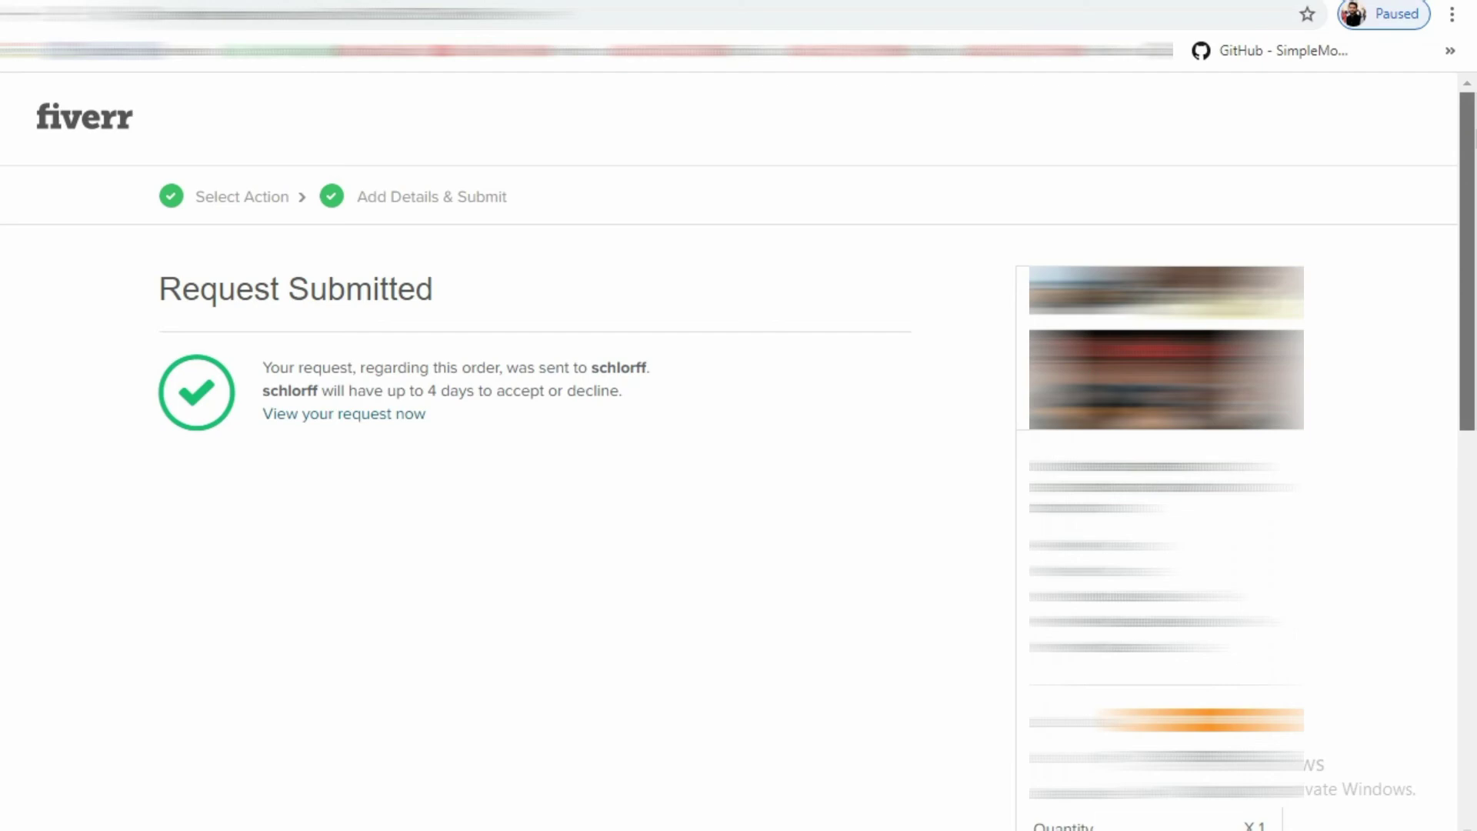
pyautogui.moveTo(1471, 137)
pyautogui.mouseDown()
pyautogui.moveTo(1471, 356)
pyautogui.moveTo(1471, 164)
pyautogui.mouseUp()
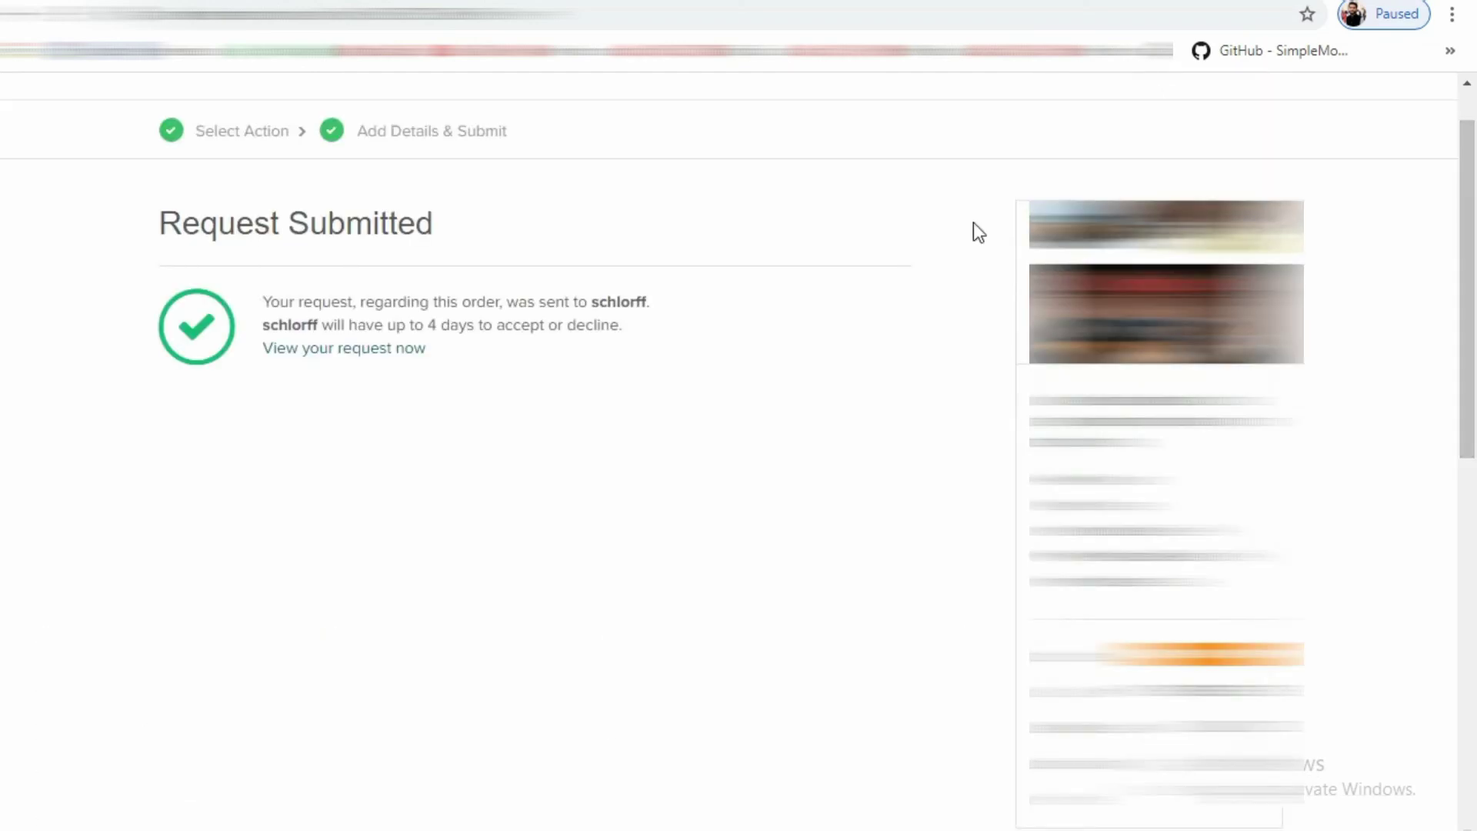
pyautogui.click(379, 353)
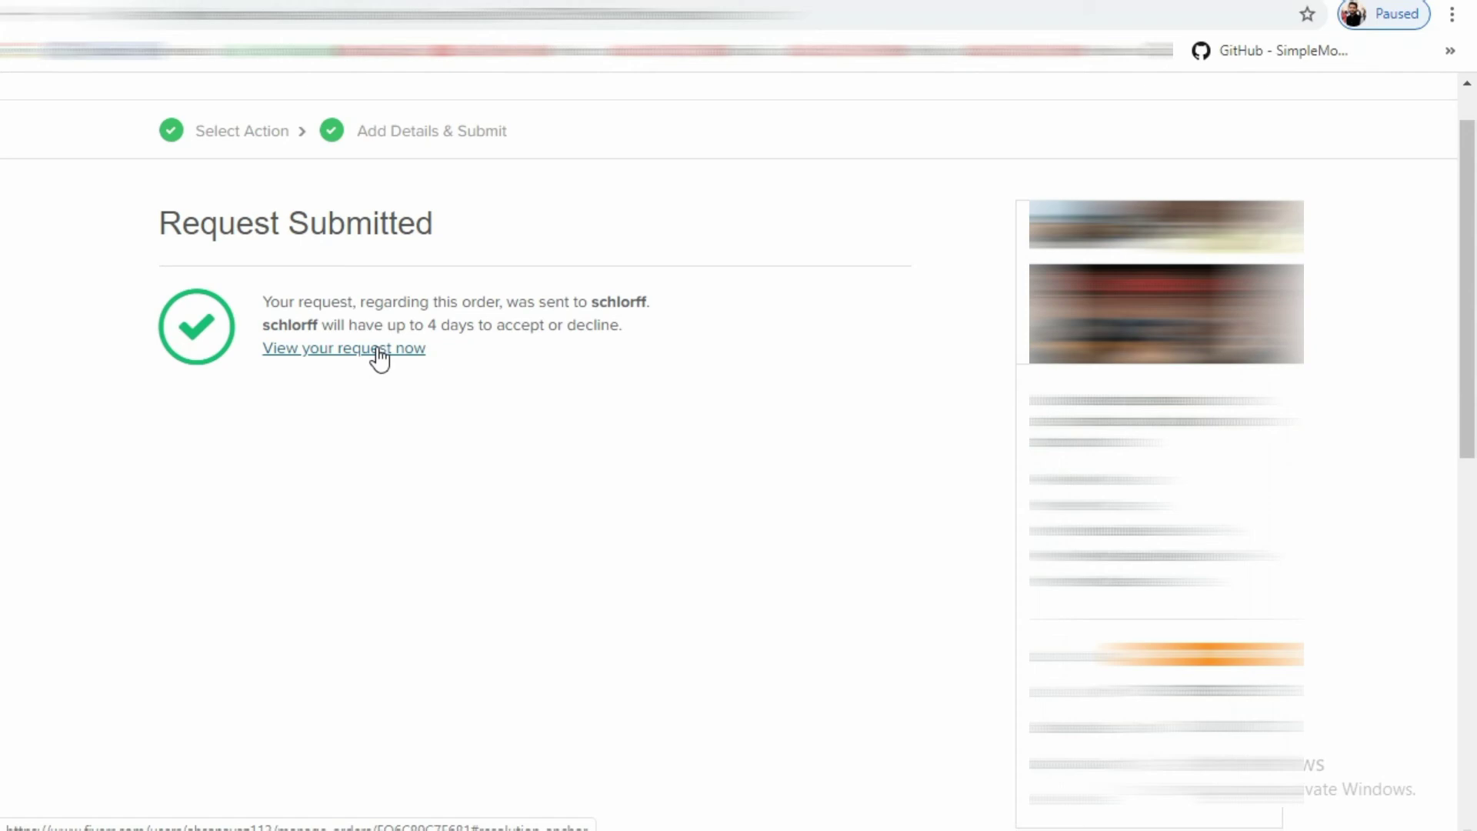
pyautogui.click(380, 352)
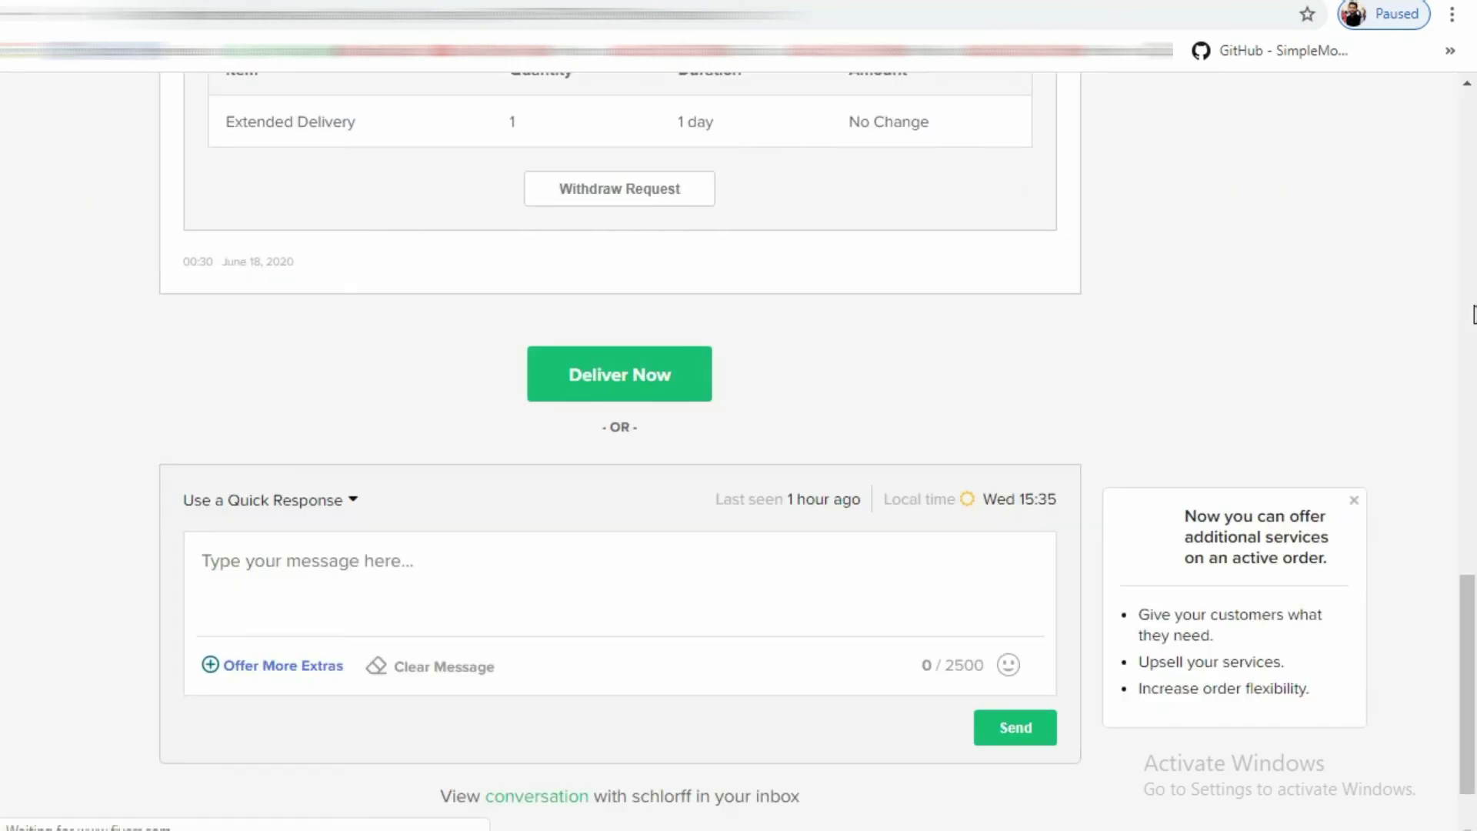
pyautogui.scroll(5, 1474, 315)
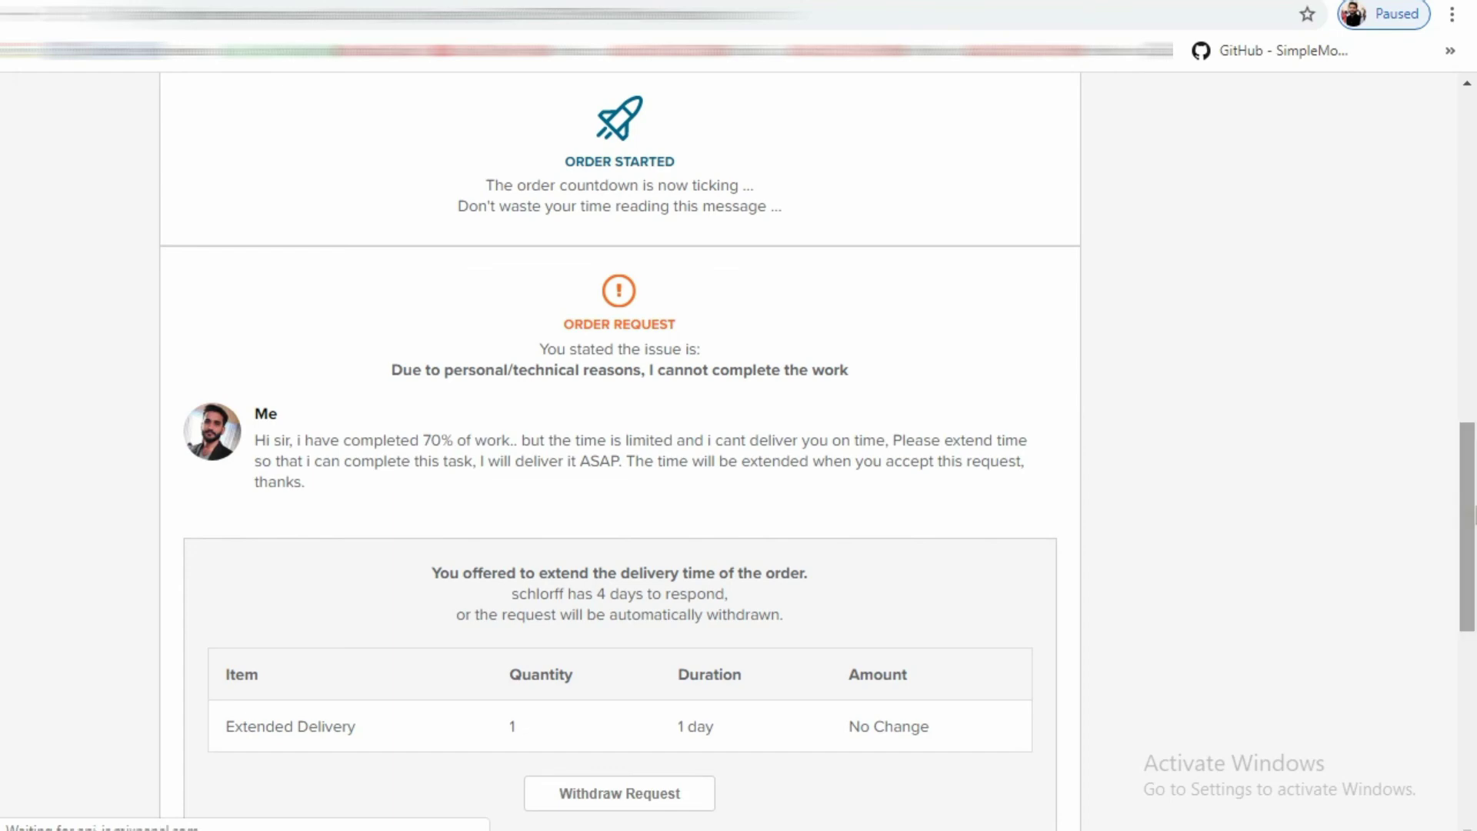
pyautogui.scroll(-3, 1468, 527)
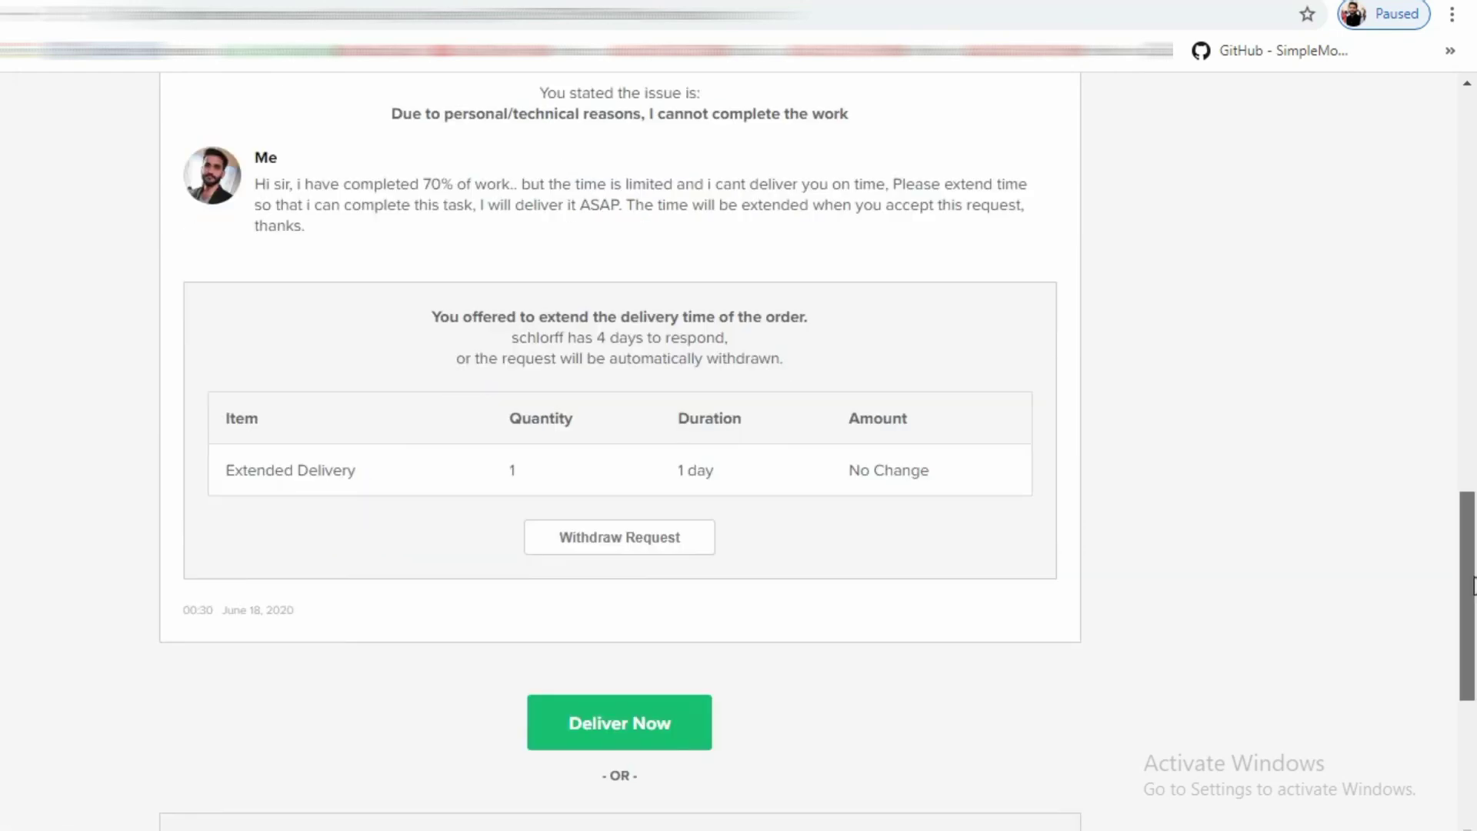
pyautogui.scroll(1, 620, 452)
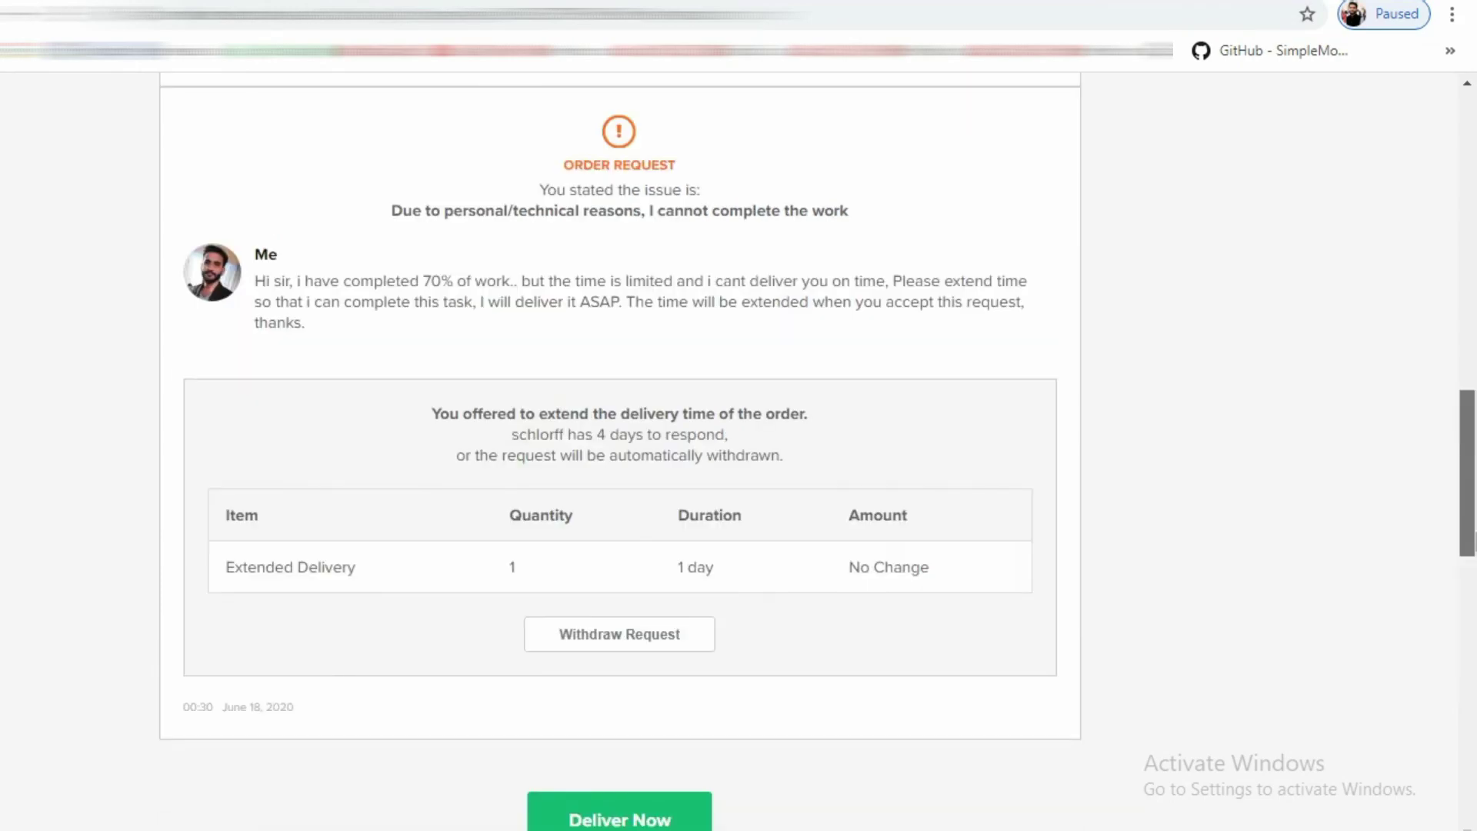
pyautogui.scroll(1, 620, 452)
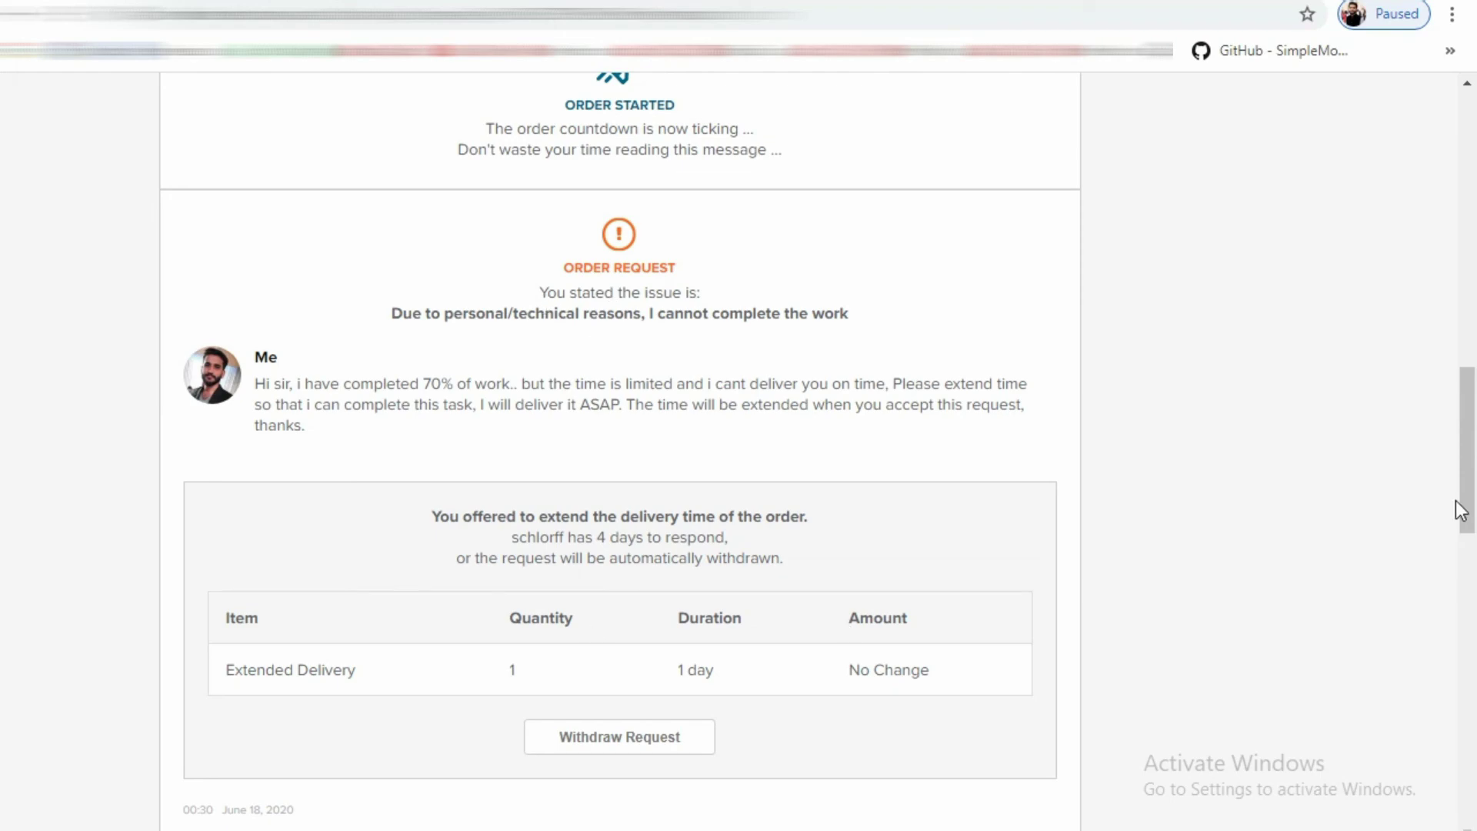
# Step: Examine the order's countdown, item summary and Resolution Center option on the order page
pyautogui.moveTo(1460, 511); pyautogui.dragTo(1460, 370)
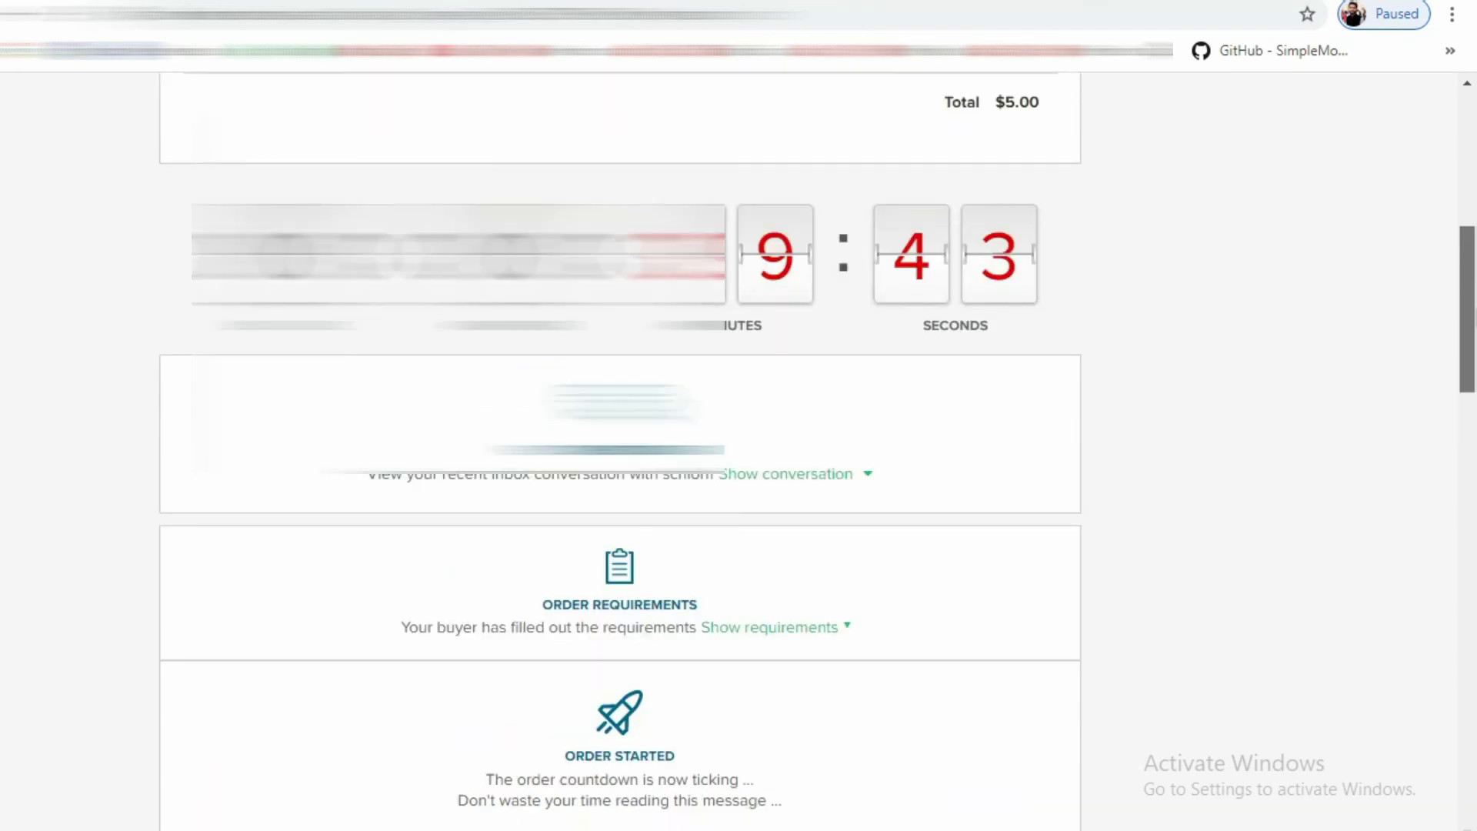
pyautogui.scroll(1, 1460, 369)
pyautogui.scroll(2, 620, 447)
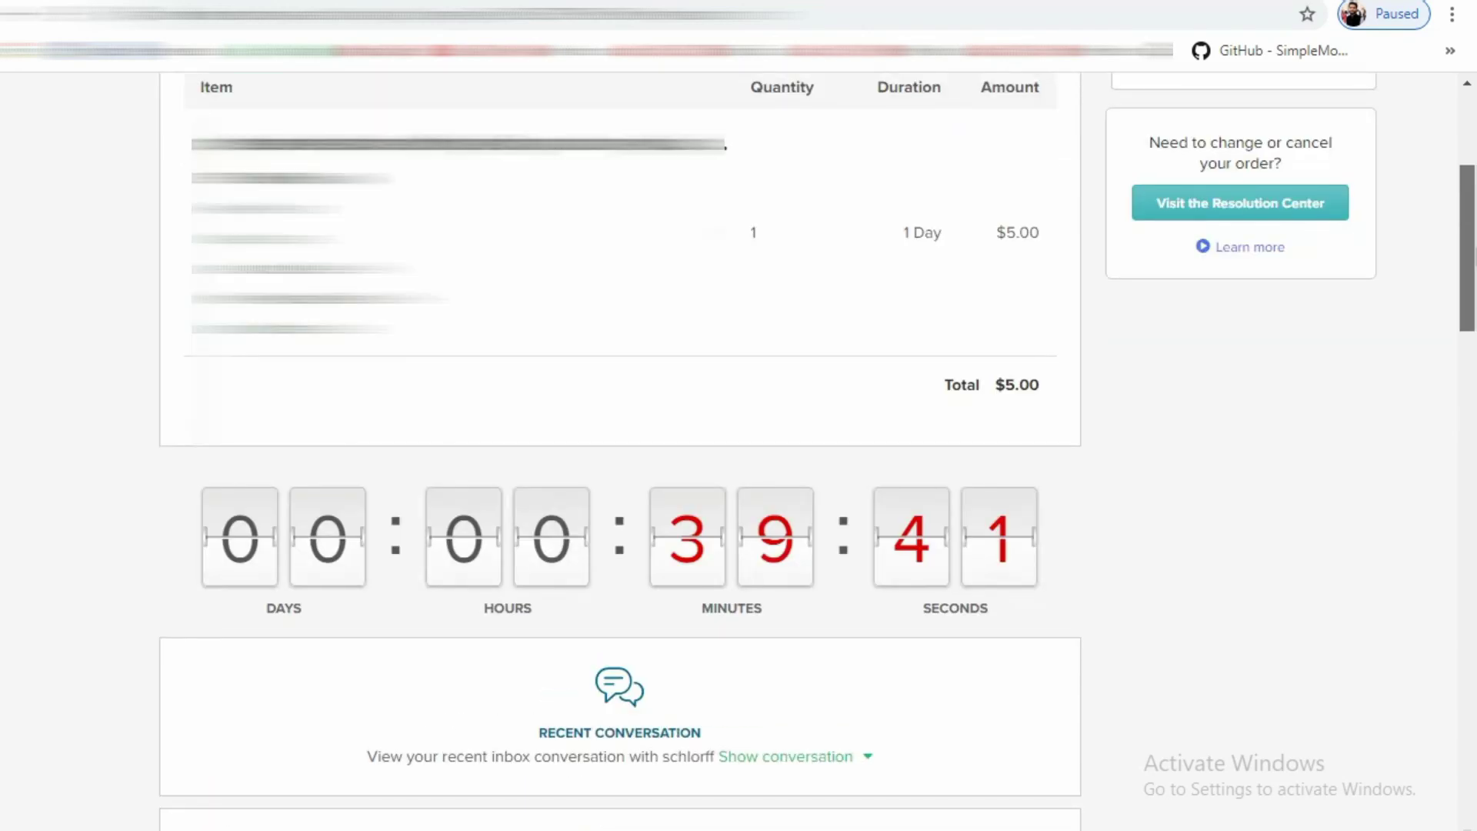
pyautogui.scroll(2, 620, 446)
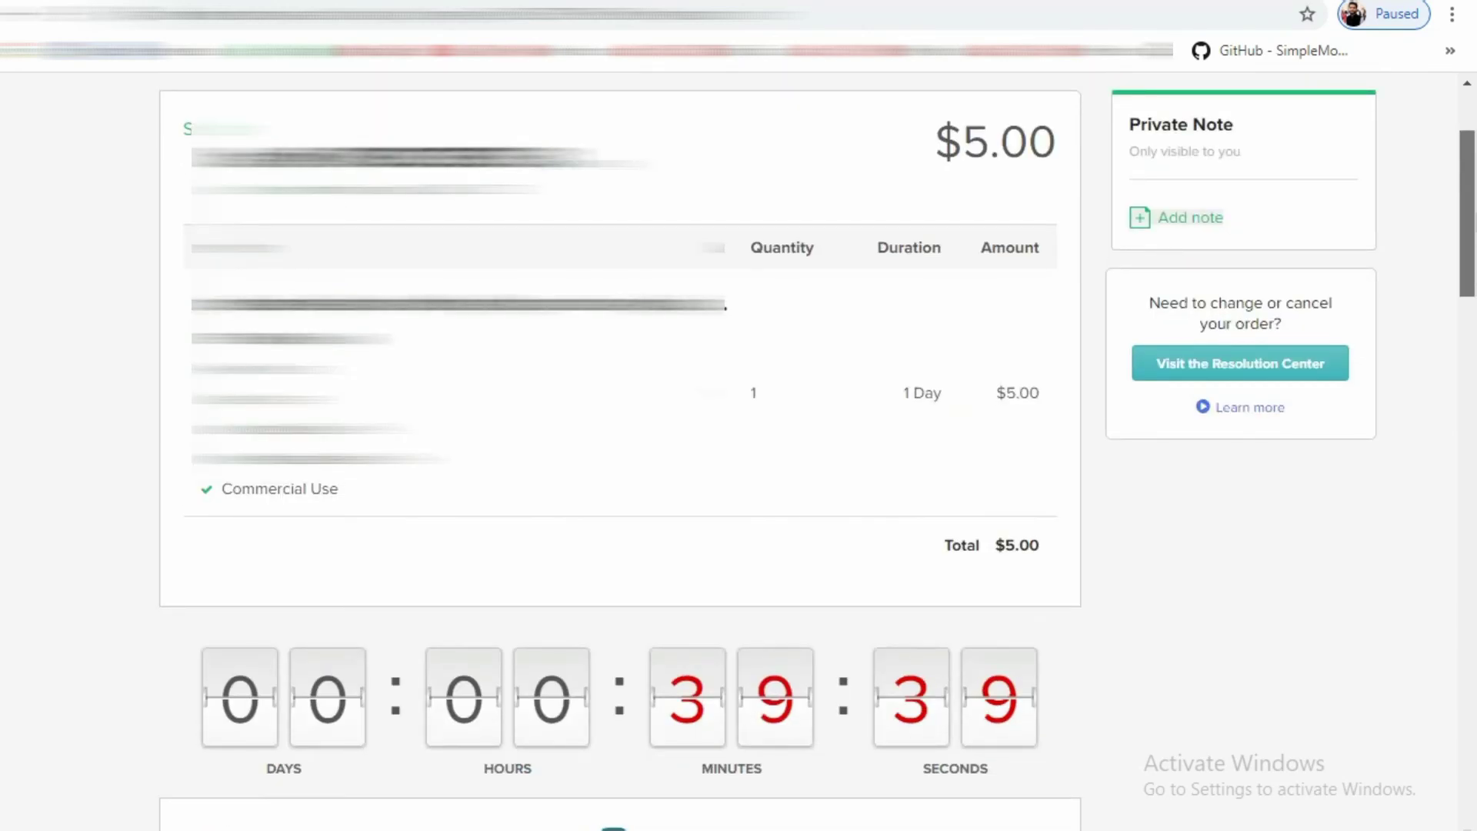
pyautogui.scroll(1, 620, 446)
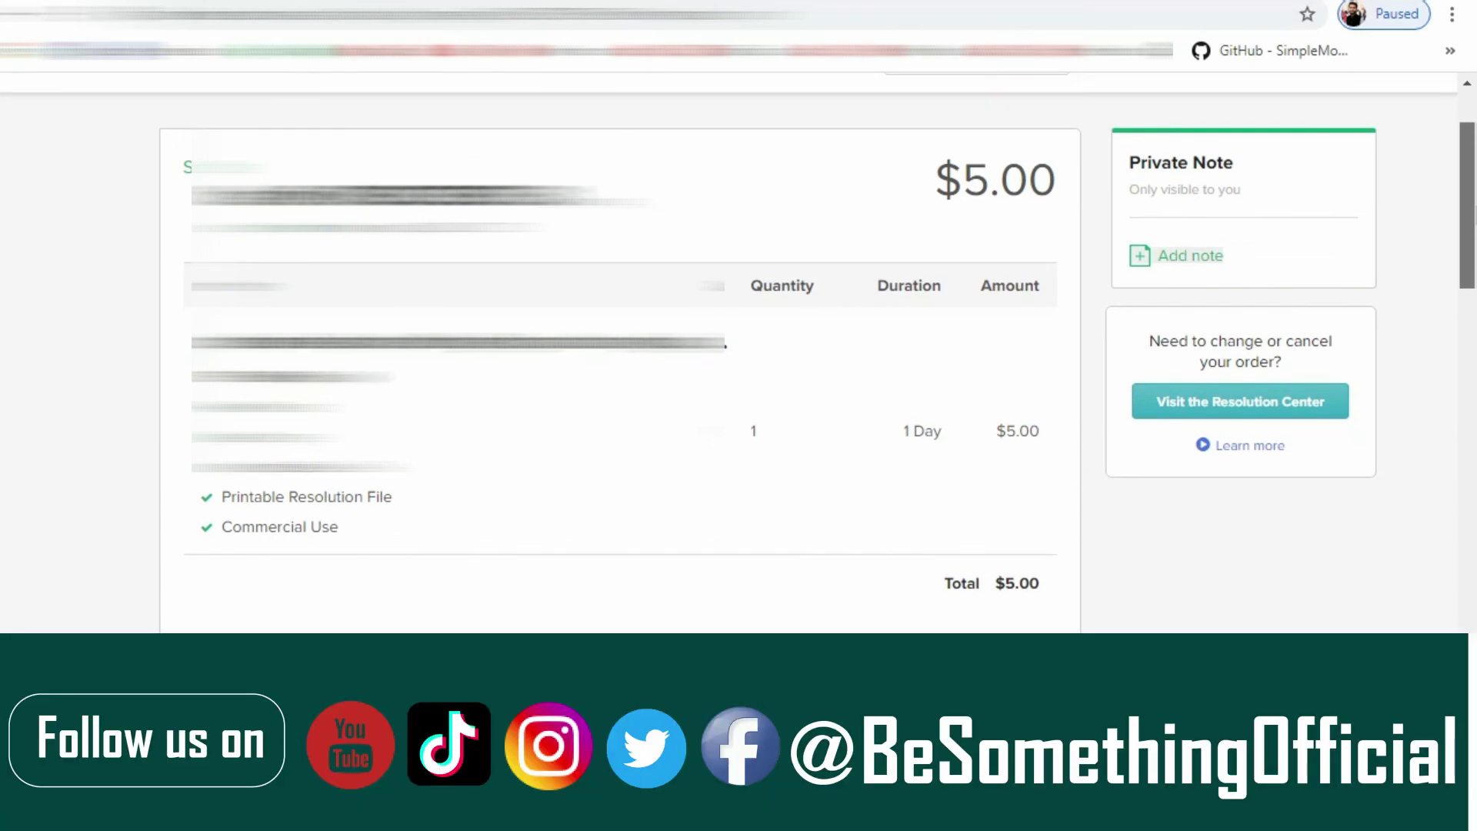